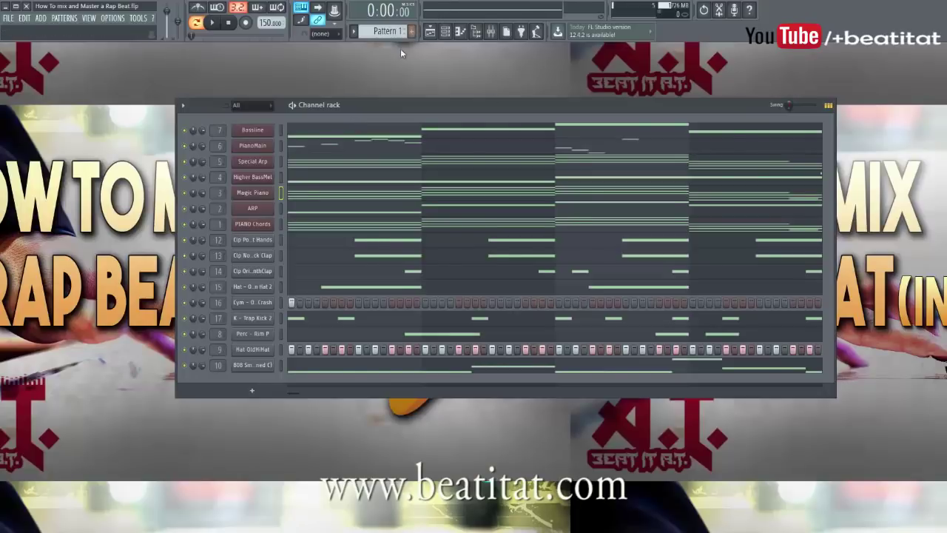
- Play Pattern 1 with the mixer open and check the track levels, including the 808 Smooth track, and stop playback
{"action": "key", "text": "space"}
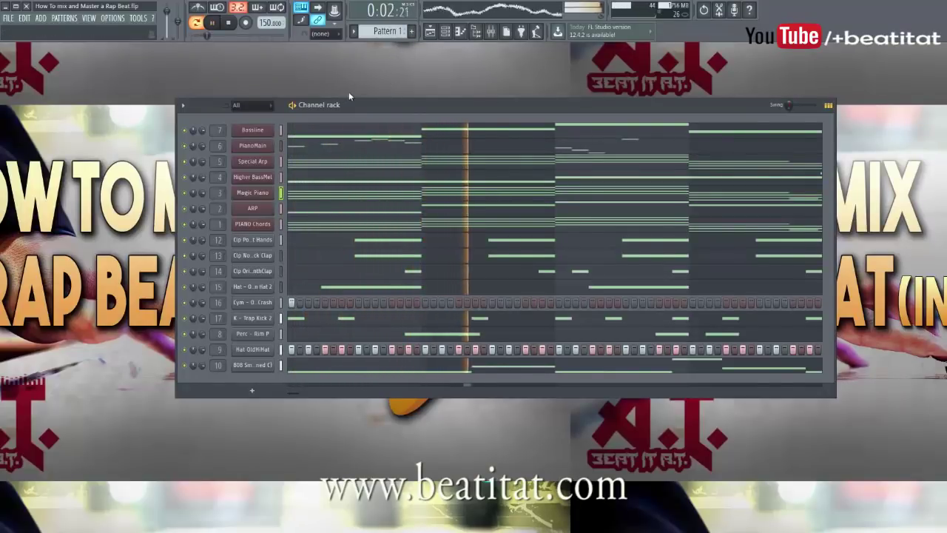
{"action": "key", "text": "F9"}
{"action": "left_click_drag", "start_coordinate": [434, 146], "coordinate": [592, 86]}
{"action": "left_click_drag", "start_coordinate": [907, 175], "coordinate": [779, 176]}
{"action": "key", "text": "F6"}
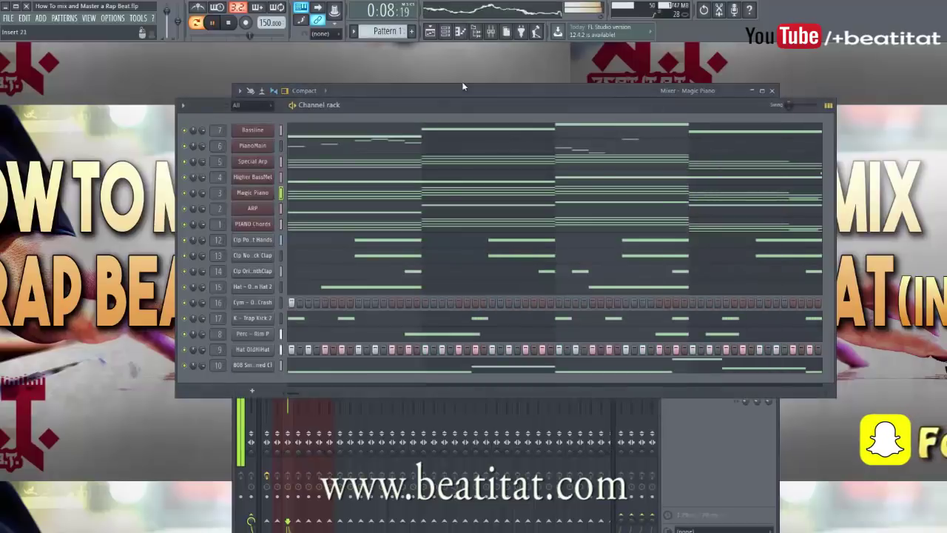
{"action": "left_click", "coordinate": [736, 419]}
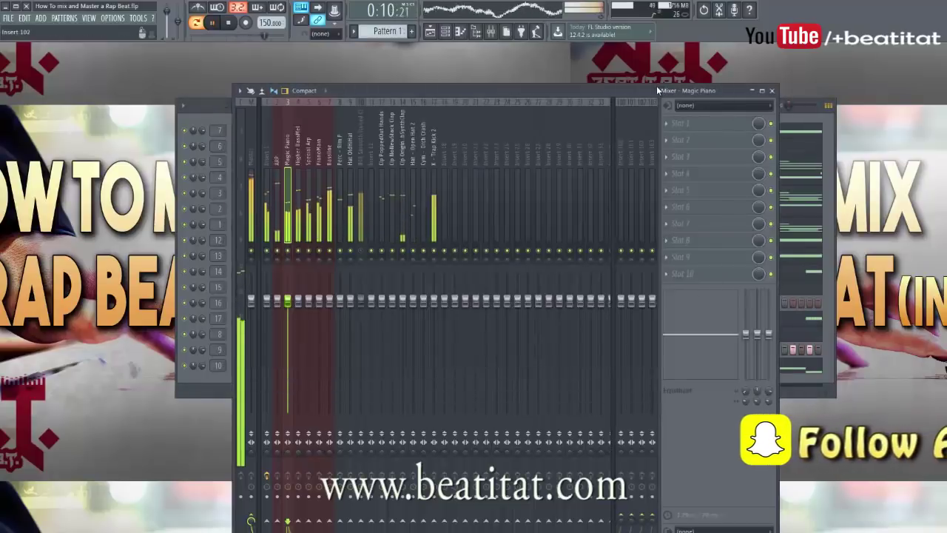
{"action": "key", "text": "F6"}
{"action": "key", "text": "F9"}
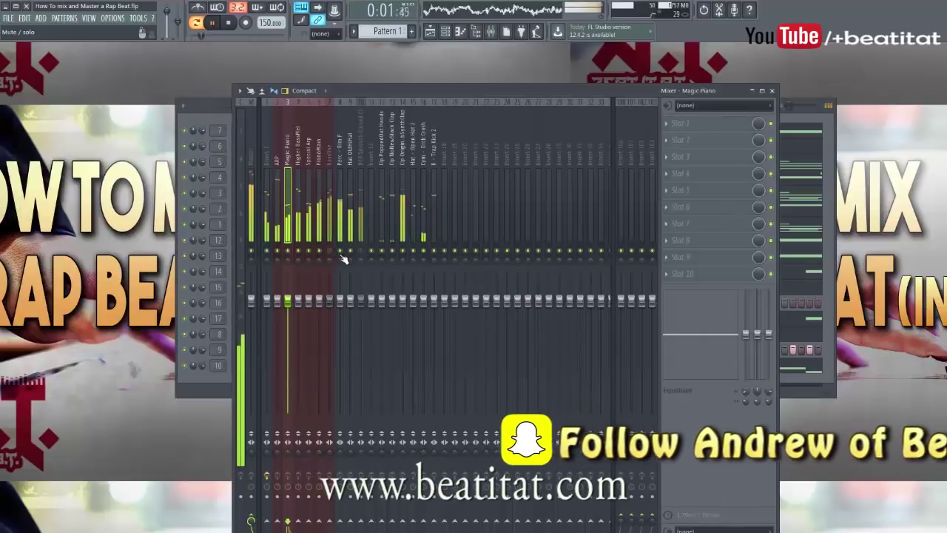
{"action": "left_click", "coordinate": [362, 222]}
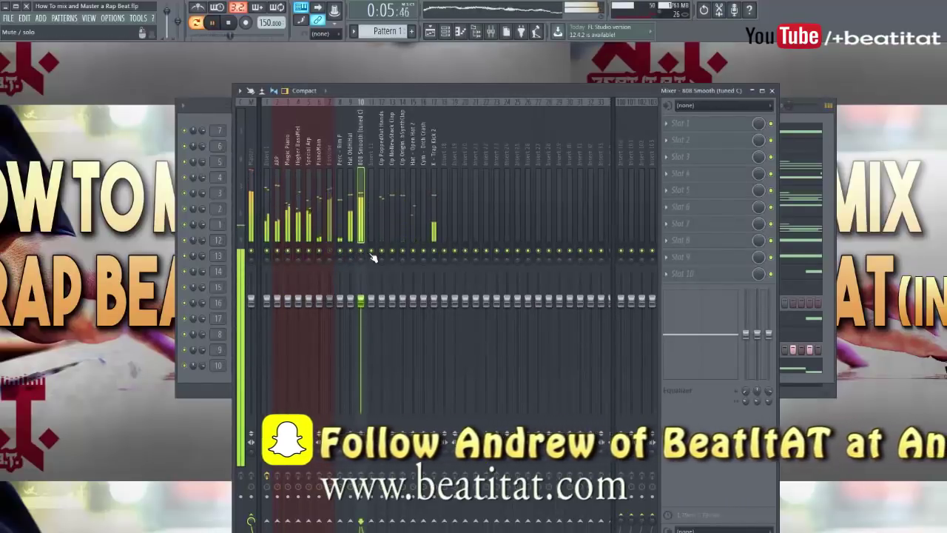
{"action": "key", "text": "space"}
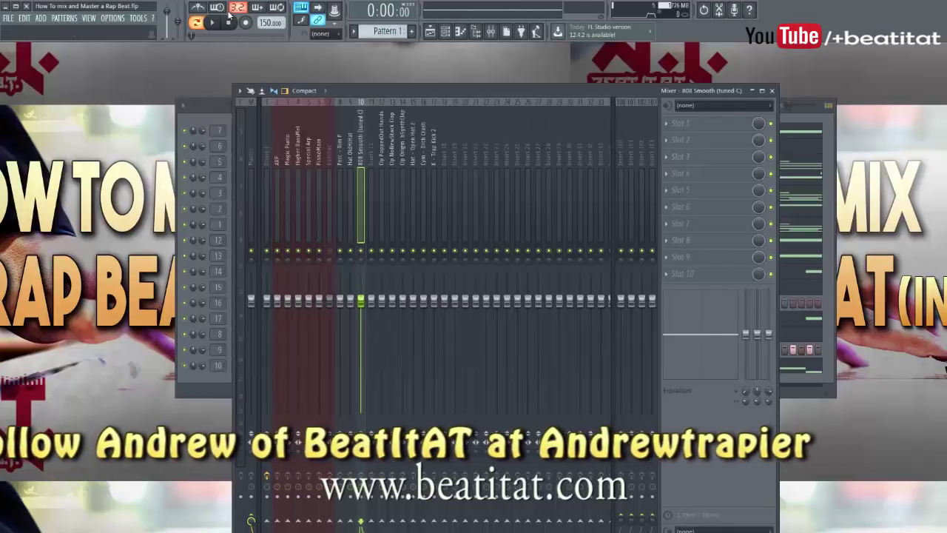
- Select the Higher BassMel mixer track and move the mixer and channel rack windows apart
{"action": "left_click", "coordinate": [298, 144]}
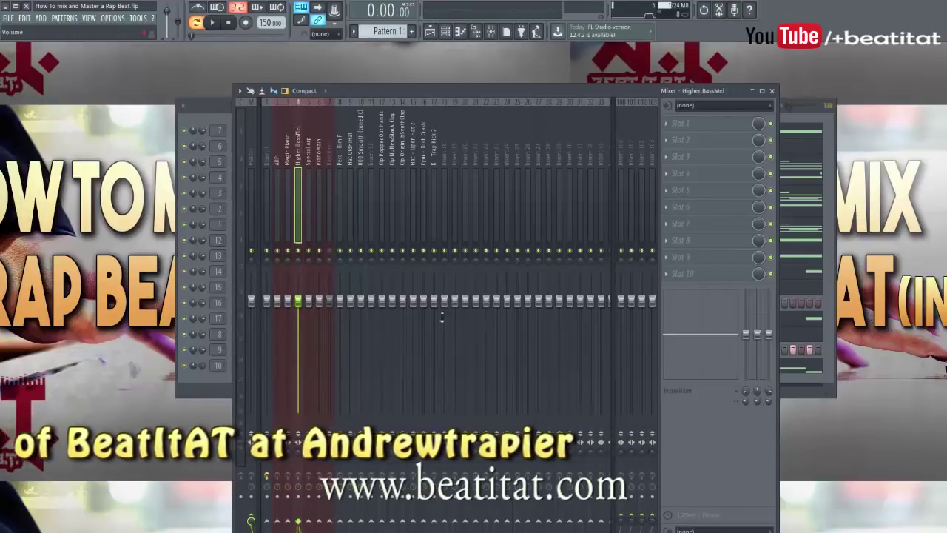
{"action": "left_click_drag", "start_coordinate": [383, 87], "coordinate": [542, 69]}
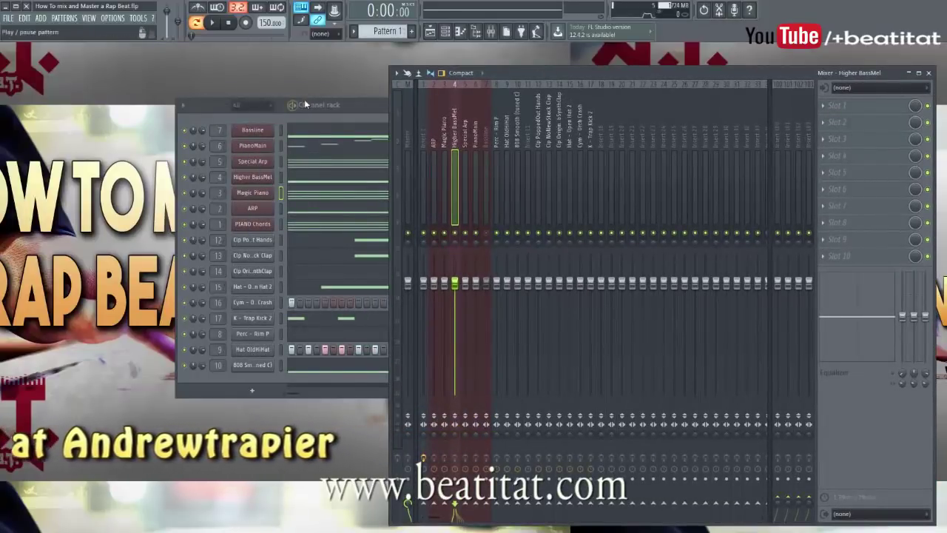
{"action": "left_click", "coordinate": [380, 108]}
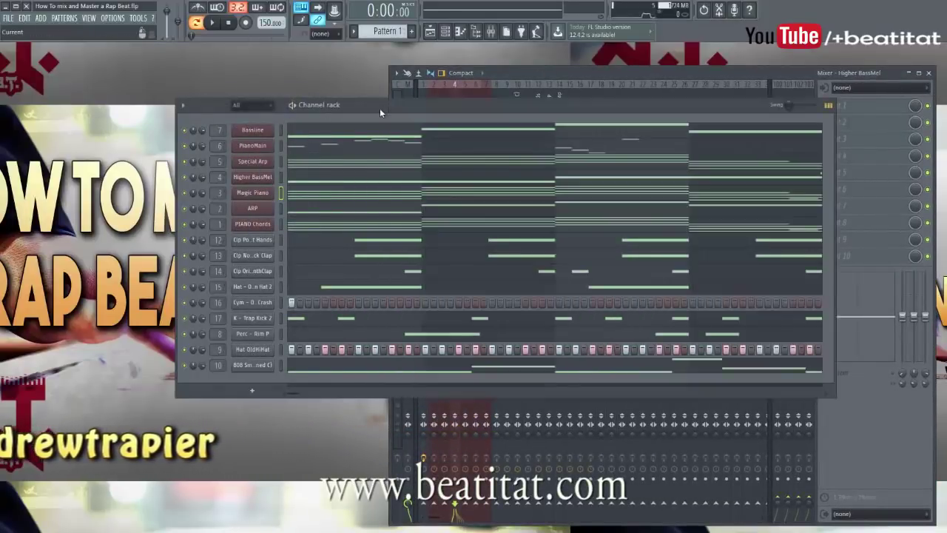
{"action": "left_click_drag", "start_coordinate": [379, 108], "coordinate": [289, 115]}
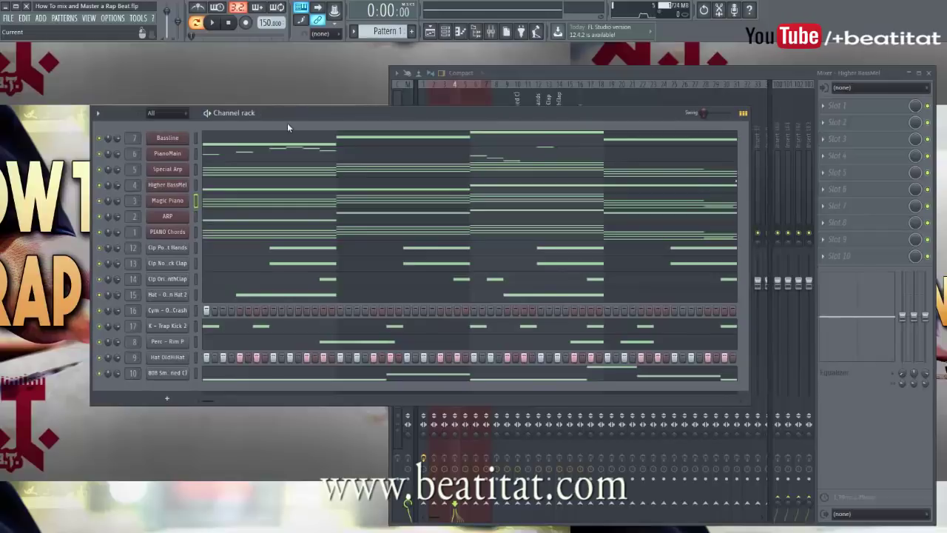
{"action": "left_click_drag", "start_coordinate": [292, 116], "coordinate": [226, 72]}
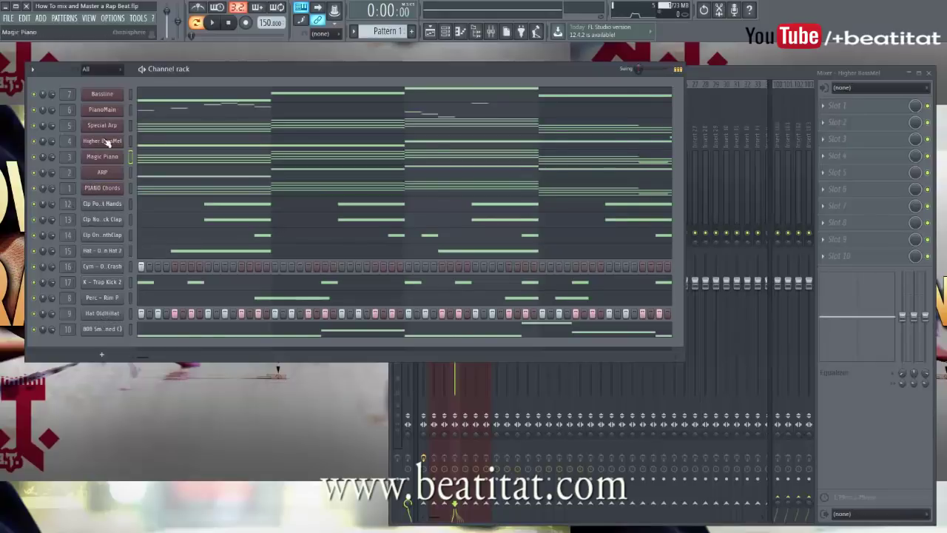
- Open the Bassline channel's Nexus instrument to view its preset and mixer track assignment, and close it
{"action": "left_click", "coordinate": [104, 101]}
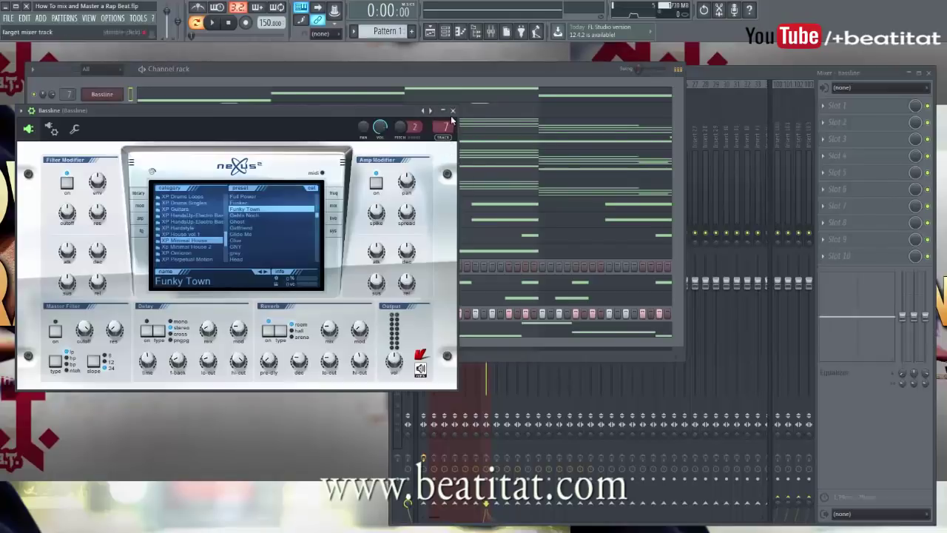
{"action": "left_click", "coordinate": [453, 110]}
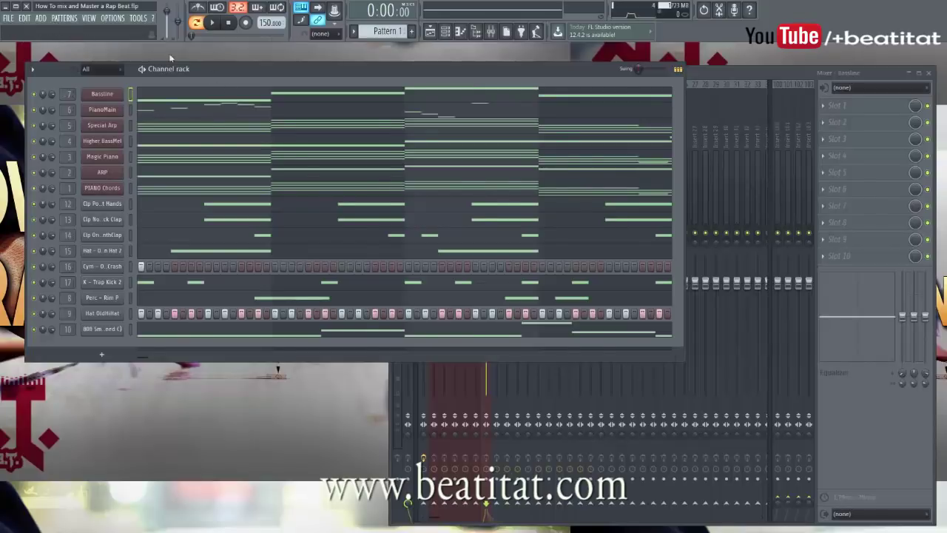
{"action": "left_click", "coordinate": [8, 21]}
{"action": "left_click", "coordinate": [25, 19]}
- Solo the Bassline mixer track and enable PianoMain, Special Arp, Higher BassMel, Magic Piano and ARP alongside it
{"action": "left_click", "coordinate": [453, 222]}
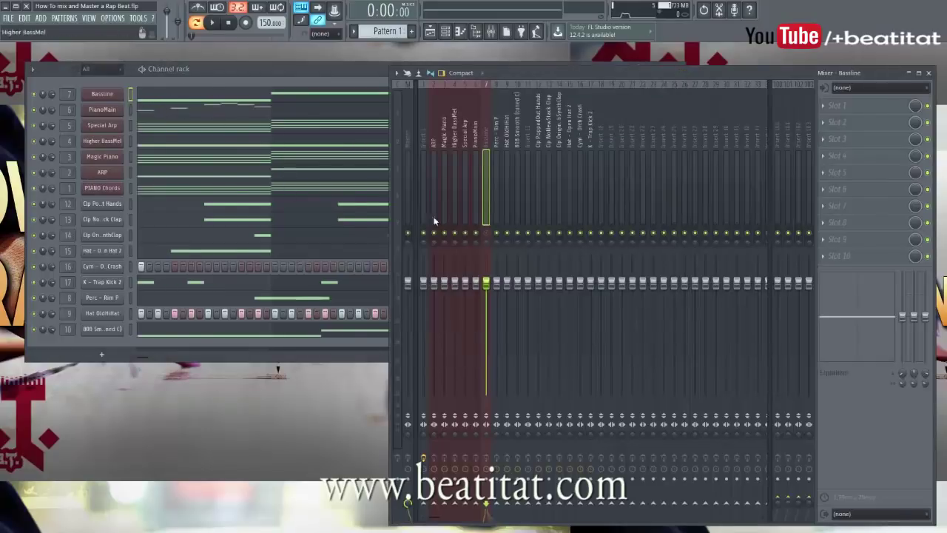
{"action": "right_click", "coordinate": [487, 234]}
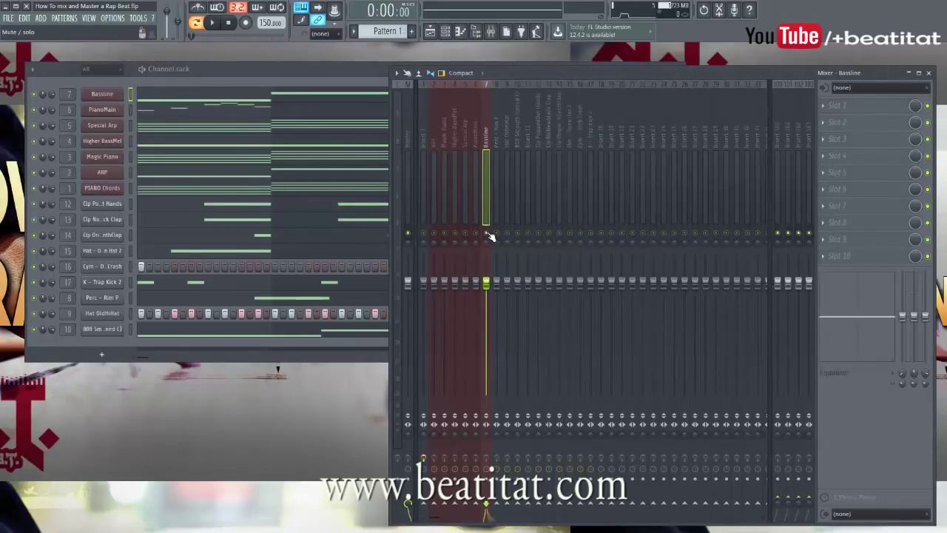
{"action": "left_click", "coordinate": [476, 234]}
{"action": "left_click", "coordinate": [465, 234]}
{"action": "left_click", "coordinate": [455, 234]}
{"action": "left_click", "coordinate": [445, 234]}
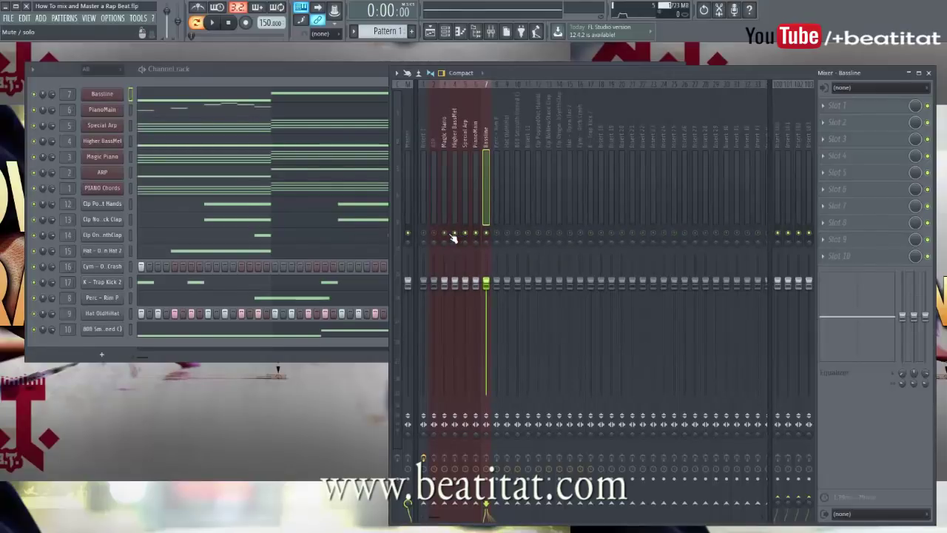
{"action": "left_click", "coordinate": [436, 234]}
{"action": "left_click", "coordinate": [467, 151]}
{"action": "left_click", "coordinate": [492, 32]}
{"action": "left_click", "coordinate": [492, 32]}
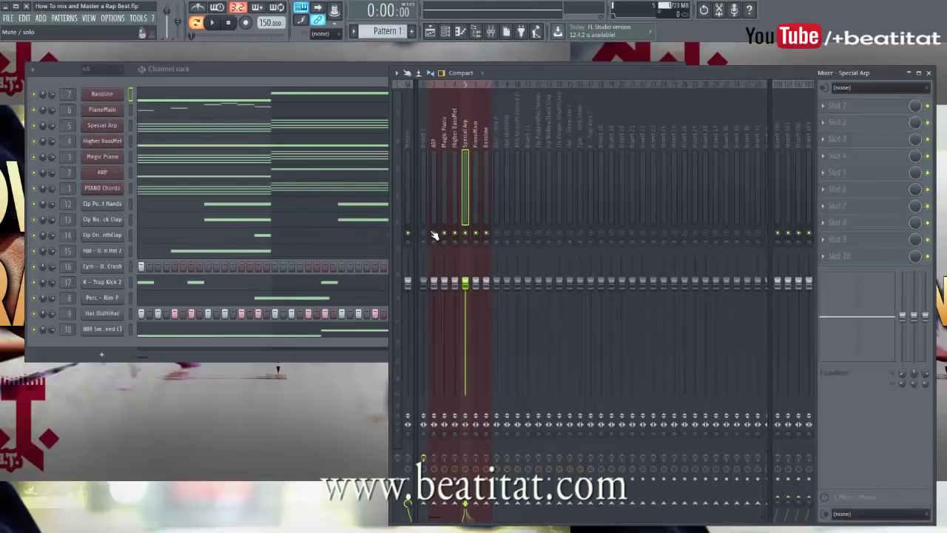
- Play the pattern, enable the first mixer insert with the other melody tracks, and rename it PianoChords
{"action": "key", "text": "space"}
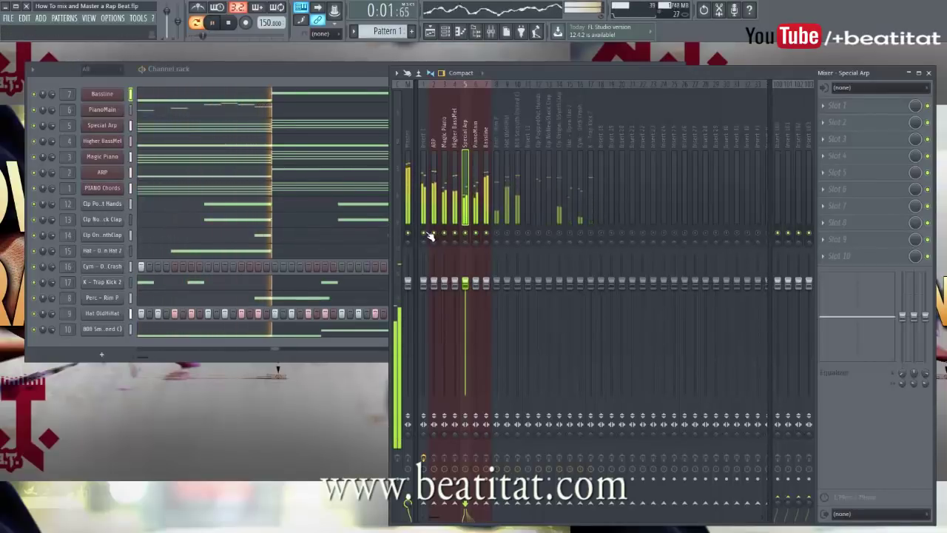
{"action": "left_click", "coordinate": [424, 164]}
{"action": "key", "text": "F2"}
{"action": "type", "text": "Pian"}
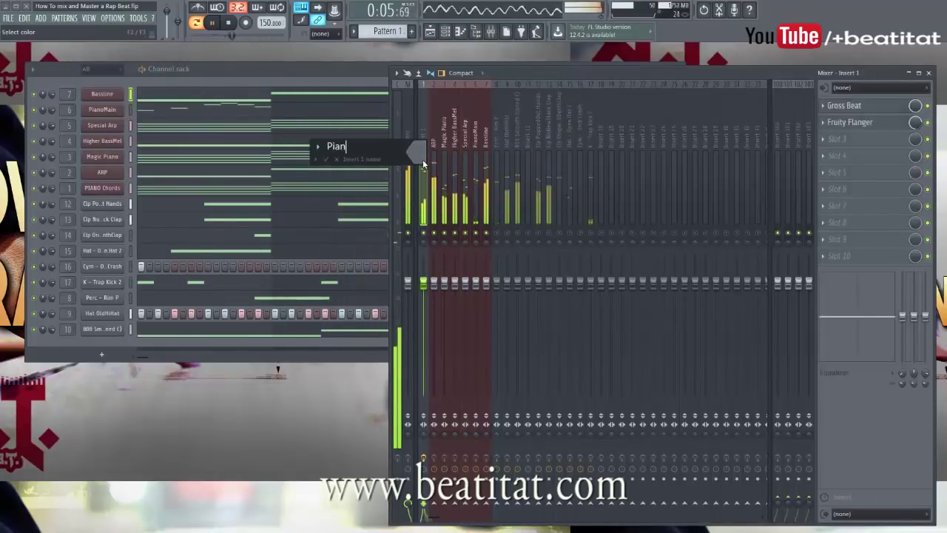
{"action": "type", "text": "oChords"}
{"action": "key", "text": "Return"}
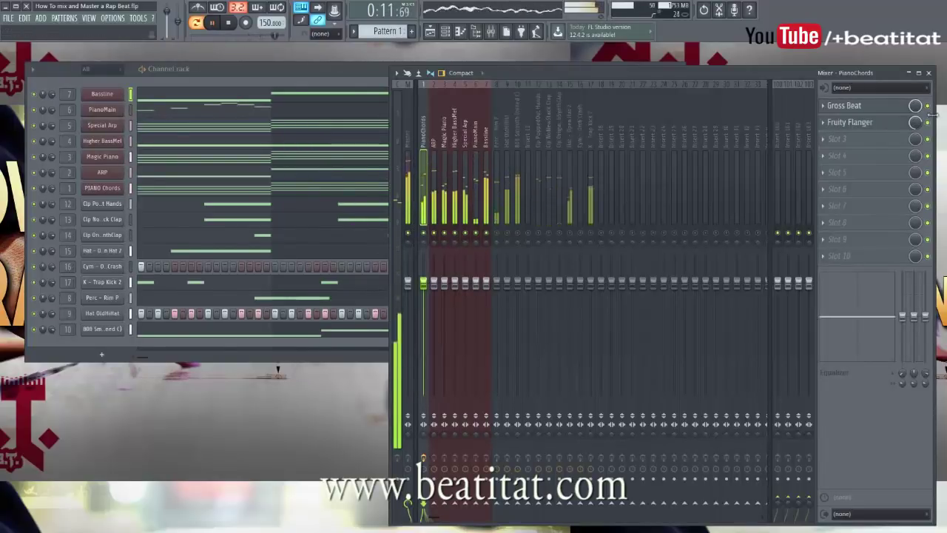
{"action": "key", "text": "space"}
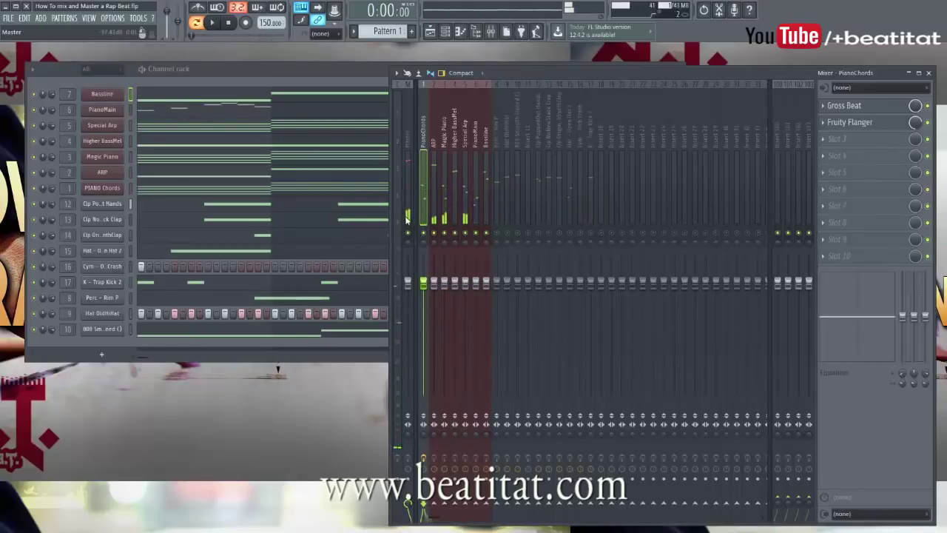
- Step through the mixer tracks from PianoChords past the drum tracks and back to examine their effect slots
{"action": "left_click", "coordinate": [433, 185]}
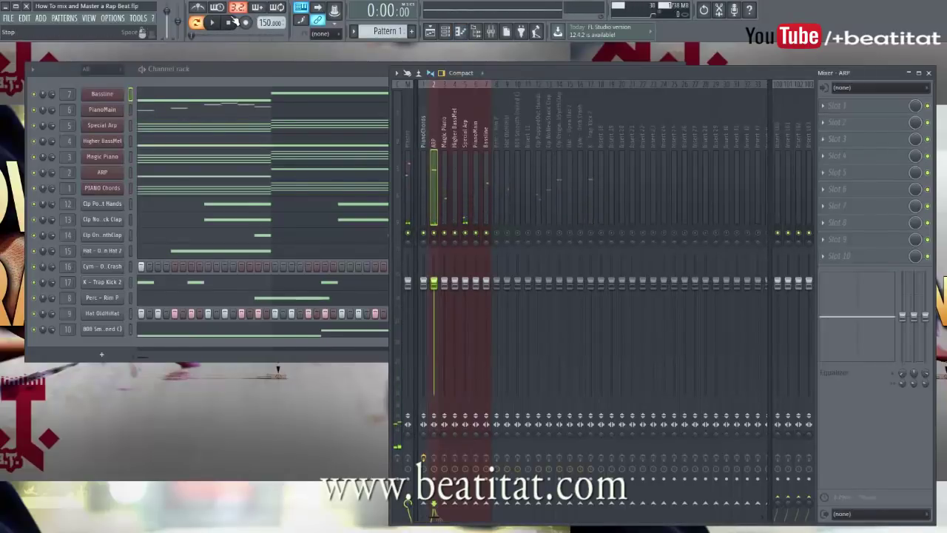
{"action": "left_click", "coordinate": [423, 141]}
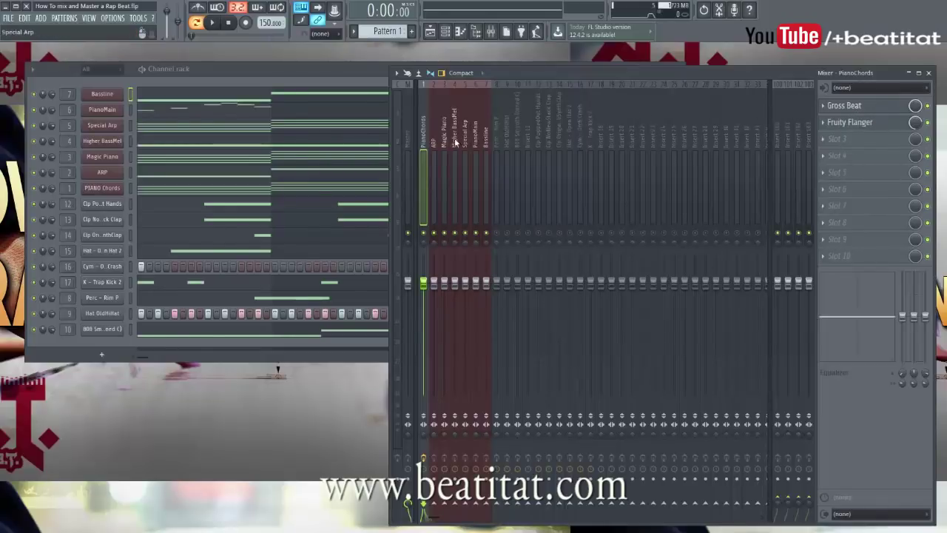
{"action": "key", "text": "Right"}
{"action": "key", "text": "Right"}
{"action": "key", "text": "Right"}
{"action": "key", "text": "Right"}
{"action": "key", "text": "Right"}
{"action": "key", "text": "Right"}
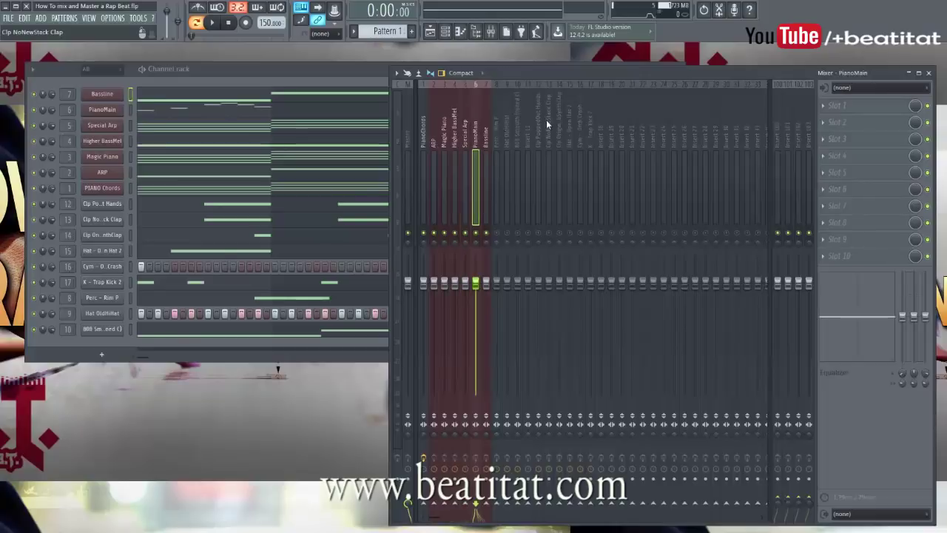
{"action": "key", "text": "Right"}
{"action": "key", "text": "Right"}
{"action": "key", "text": "Right"}
{"action": "key", "text": "Right"}
{"action": "key", "text": "Right"}
{"action": "key", "text": "Right"}
{"action": "key", "text": "Right"}
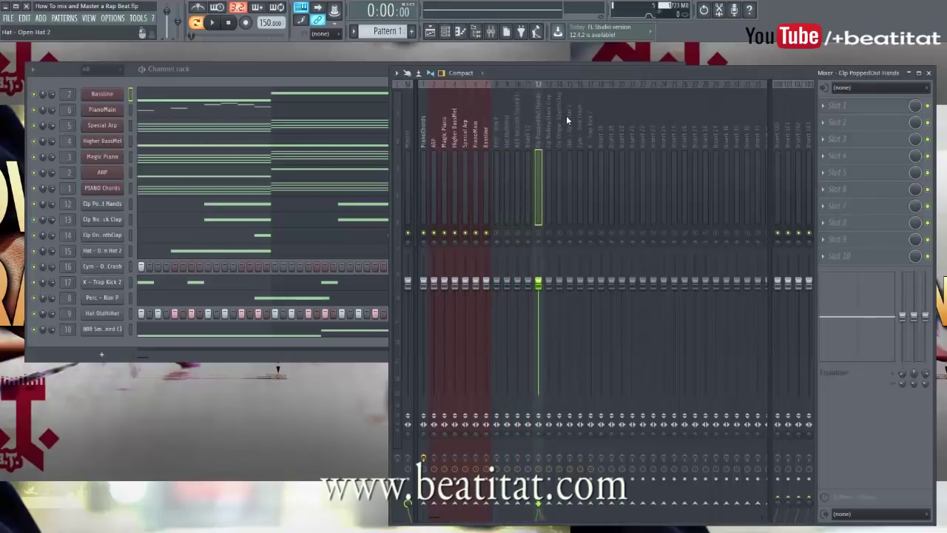
{"action": "key", "text": "Right"}
{"action": "key", "text": "Right"}
{"action": "key", "text": "Right"}
{"action": "key", "text": "Right"}
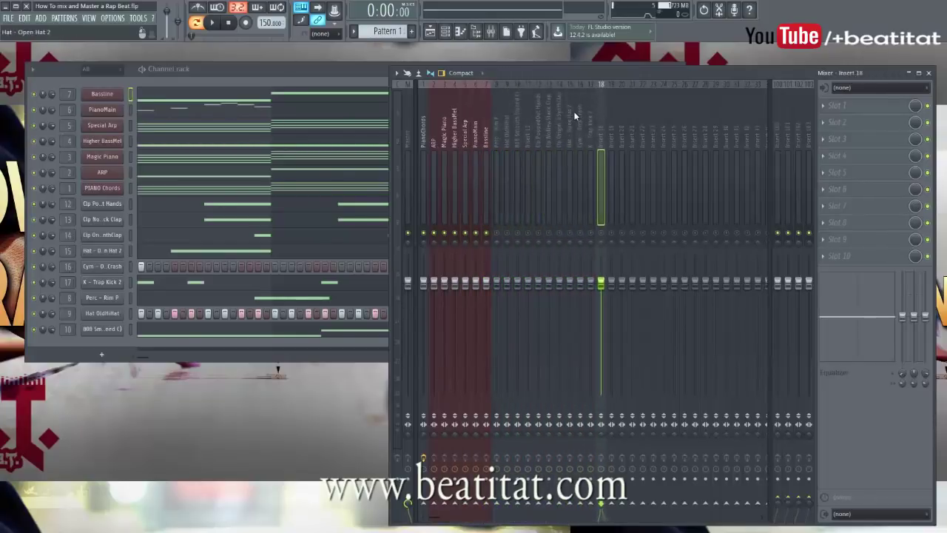
{"action": "key", "text": "Left"}
{"action": "key", "text": "Left"}
{"action": "key", "text": "Left"}
{"action": "key", "text": "Left"}
{"action": "key", "text": "Left"}
{"action": "key", "text": "Left"}
{"action": "key", "text": "Left"}
{"action": "key", "text": "Left"}
{"action": "key", "text": "Left"}
{"action": "key", "text": "Left"}
{"action": "key", "text": "Left"}
{"action": "key", "text": "Left"}
{"action": "key", "text": "Left"}
{"action": "key", "text": "Left"}
{"action": "key", "text": "Left"}
{"action": "key", "text": "Left"}
{"action": "key", "text": "Left"}
{"action": "key", "text": "Left"}
{"action": "key", "text": "Left"}
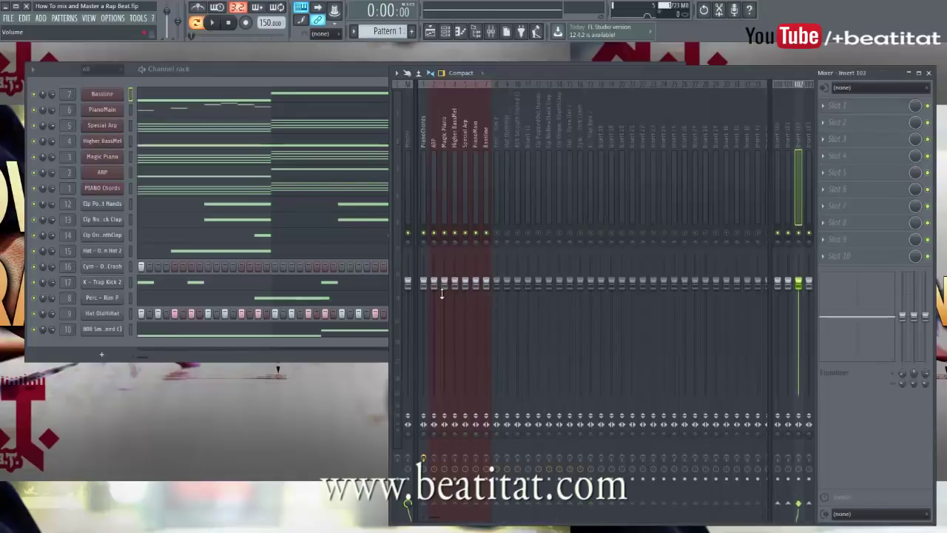
{"action": "key", "text": "Right"}
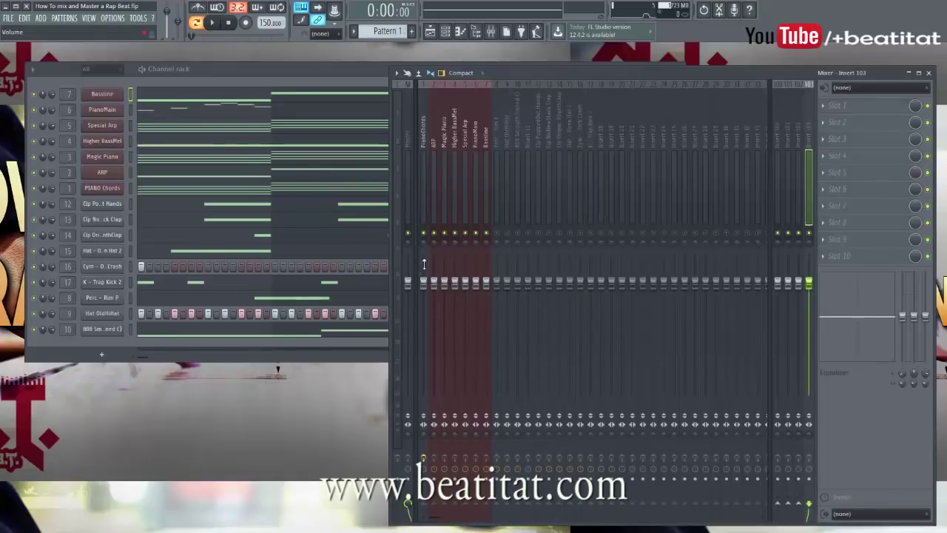
- Check the ARP track's volume fader and look through the Magic Piano, Special Arp and Higher BassMel tracks
{"action": "left_click", "coordinate": [436, 282]}
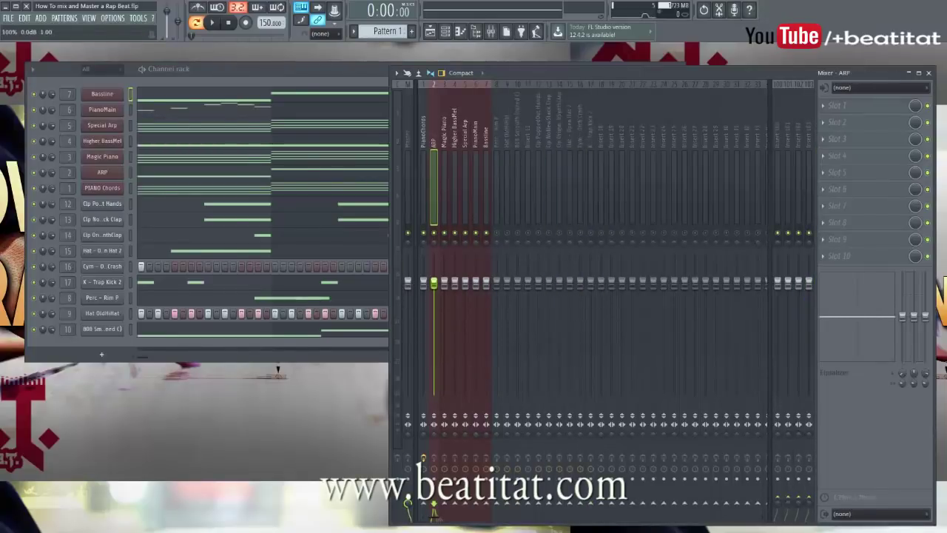
{"action": "left_click_drag", "start_coordinate": [434, 280], "coordinate": [434, 283]}
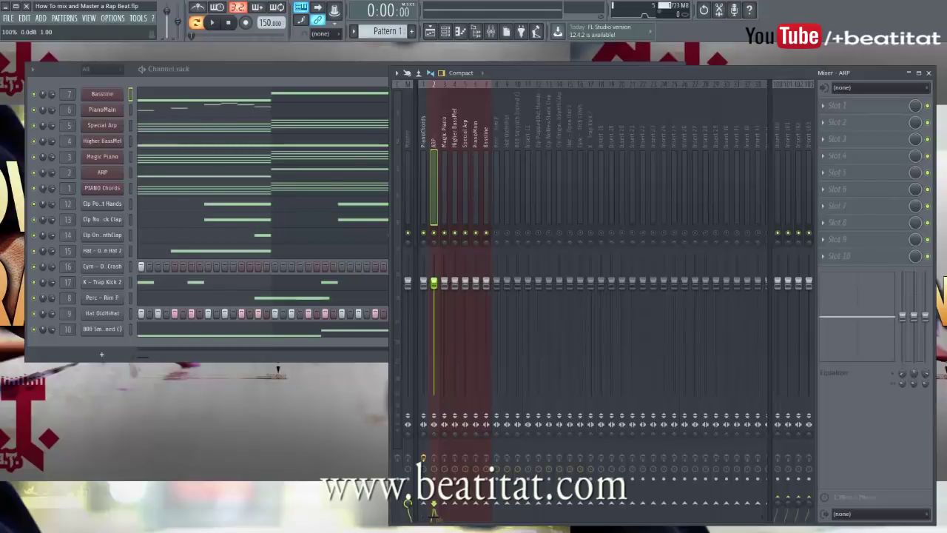
{"action": "left_click", "coordinate": [444, 156]}
{"action": "left_click", "coordinate": [464, 154]}
{"action": "left_click", "coordinate": [454, 153]}
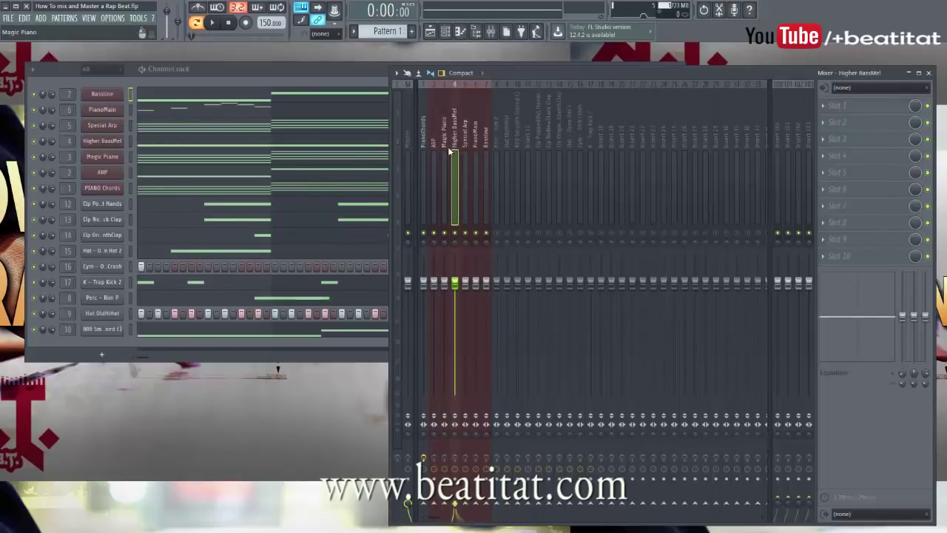
{"action": "left_click", "coordinate": [445, 151]}
- Solo the PianoChords mixer track, play the pattern to hear it alone, and stop playback
{"action": "left_click", "coordinate": [427, 146]}
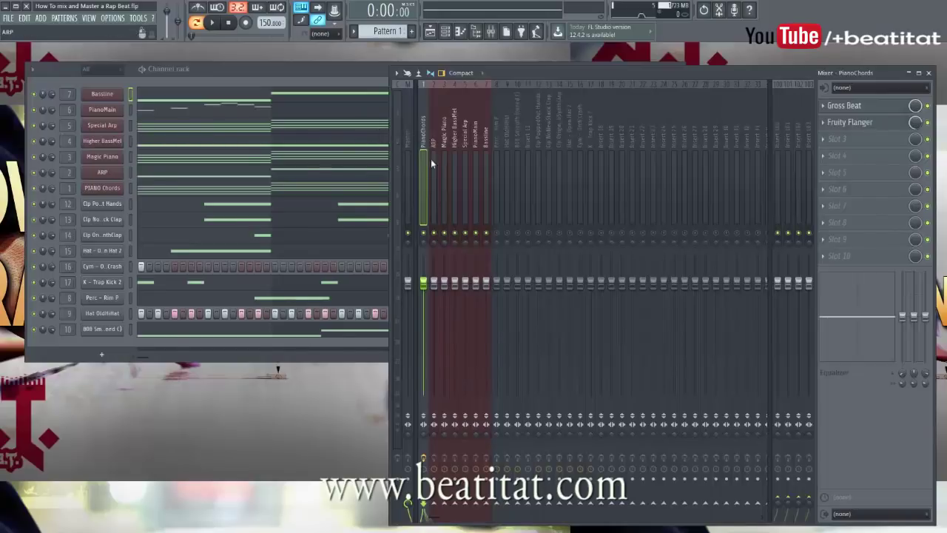
{"action": "right_click", "coordinate": [424, 233]}
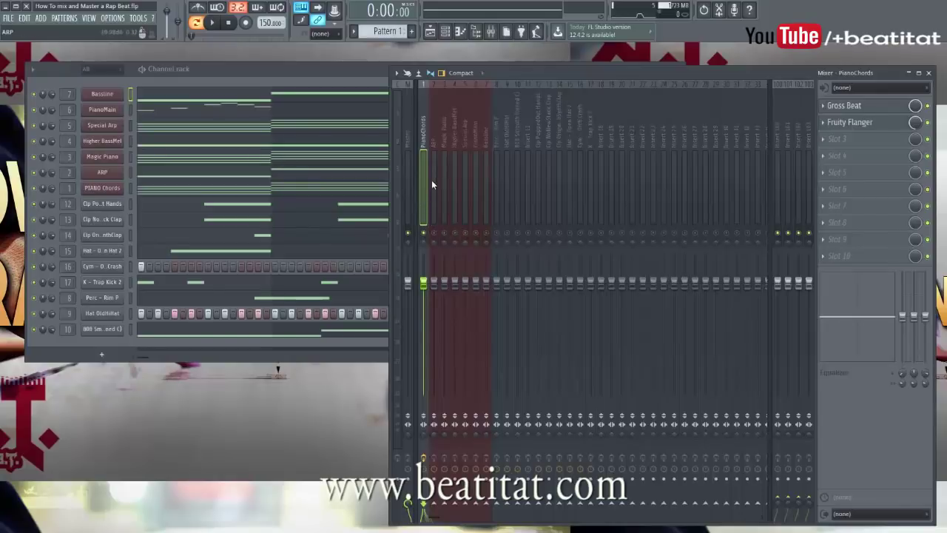
{"action": "key", "text": "space"}
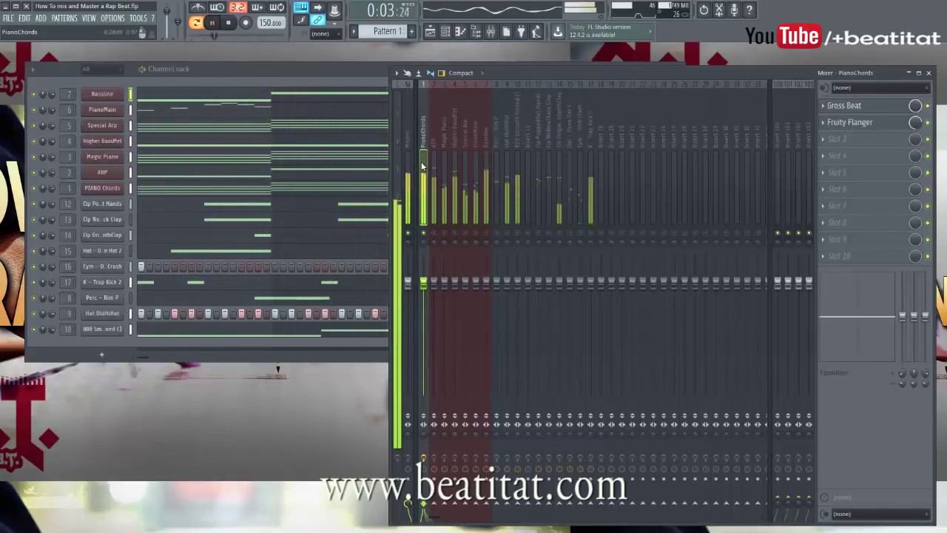
{"action": "key", "text": "space"}
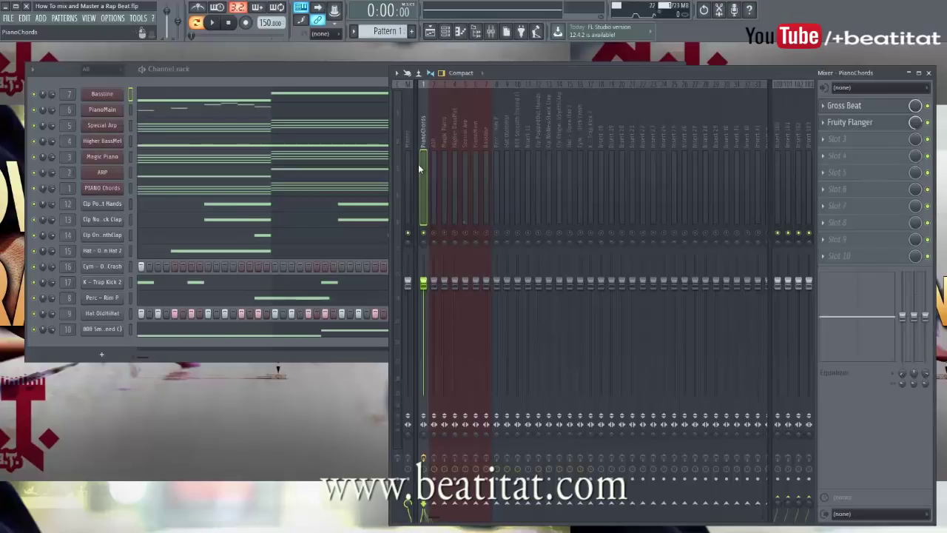
- Lower the PianoChords volume fader slightly and load Fruity Parametric EQ 2 in the track's third effect slot
{"action": "left_click_drag", "start_coordinate": [424, 282], "coordinate": [424, 293]}
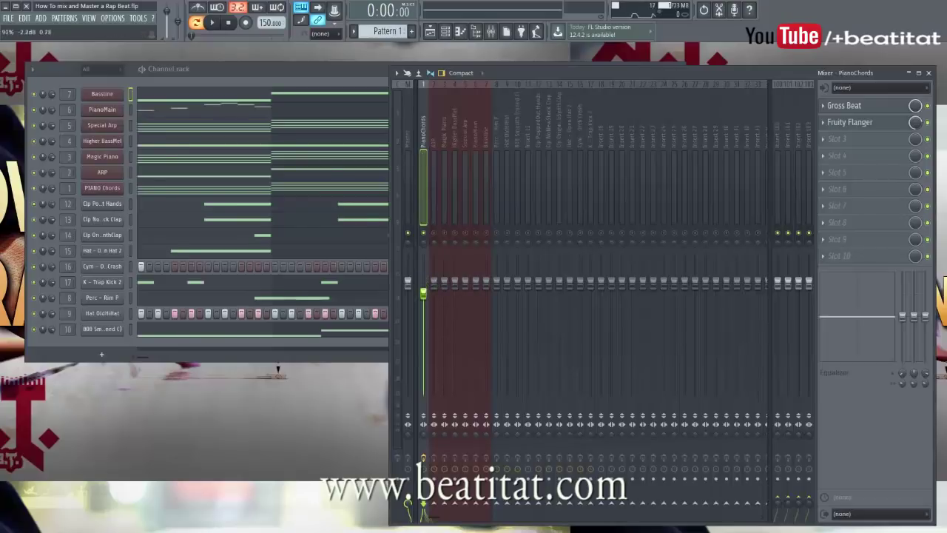
{"action": "left_click", "coordinate": [834, 142]}
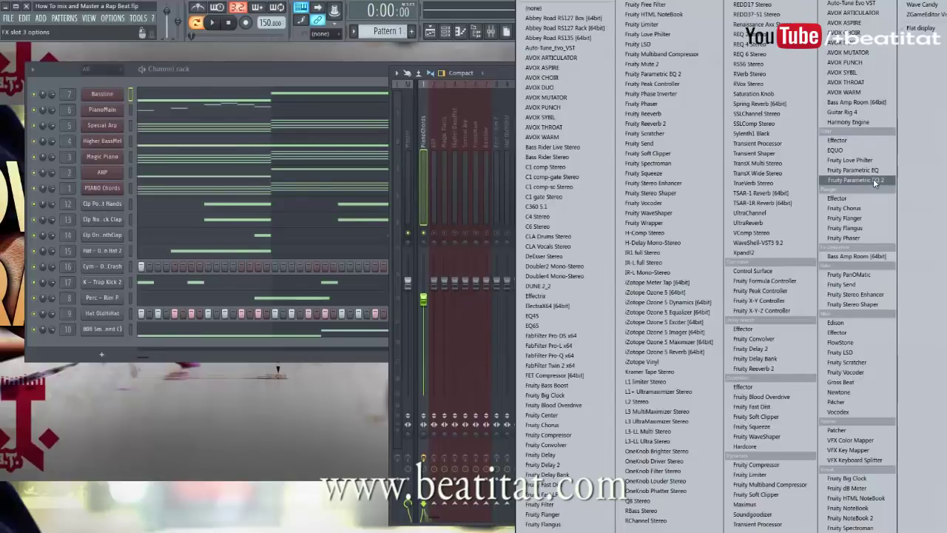
{"action": "left_click", "coordinate": [874, 179]}
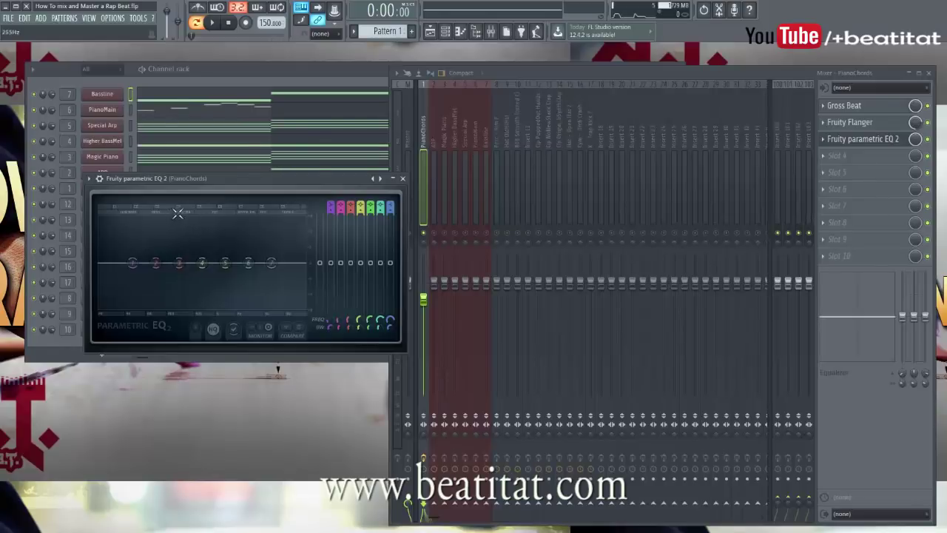
- In the PianoChords EQ, shift band 3 slightly lower and make band 1 a low cut, raising its cutoff while the pattern plays
{"action": "mouse_move", "coordinate": [180, 263]}
{"action": "left_mouse_down"}
{"action": "mouse_move", "coordinate": [143, 218]}
{"action": "mouse_move", "coordinate": [274, 219]}
{"action": "mouse_move", "coordinate": [244, 220]}
{"action": "mouse_move", "coordinate": [169, 259]}
{"action": "mouse_move", "coordinate": [226, 244]}
{"action": "mouse_move", "coordinate": [176, 285]}
{"action": "mouse_move", "coordinate": [171, 262]}
{"action": "left_mouse_up"}
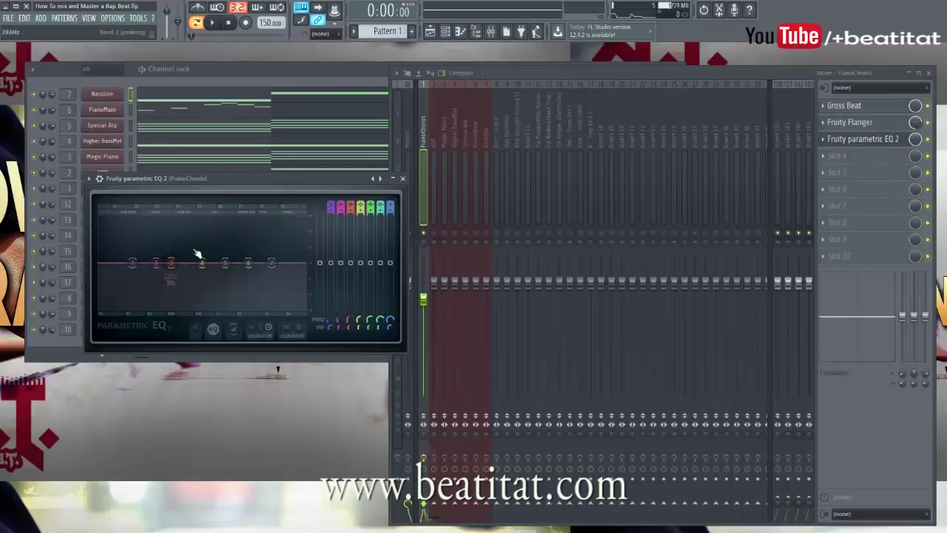
{"action": "left_click_drag", "start_coordinate": [331, 203], "coordinate": [331, 207]}
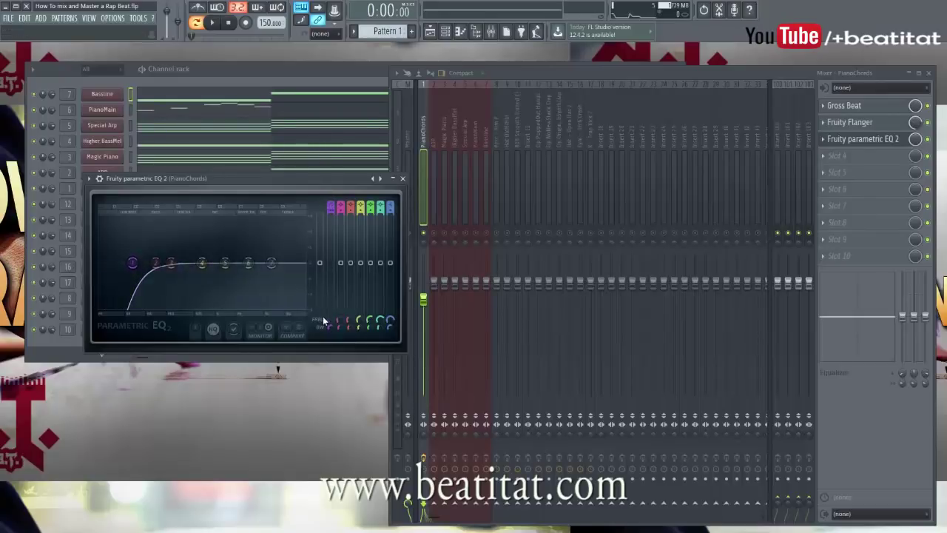
{"action": "key", "text": "space"}
{"action": "left_click_drag", "start_coordinate": [327, 319], "coordinate": [327, 307]}
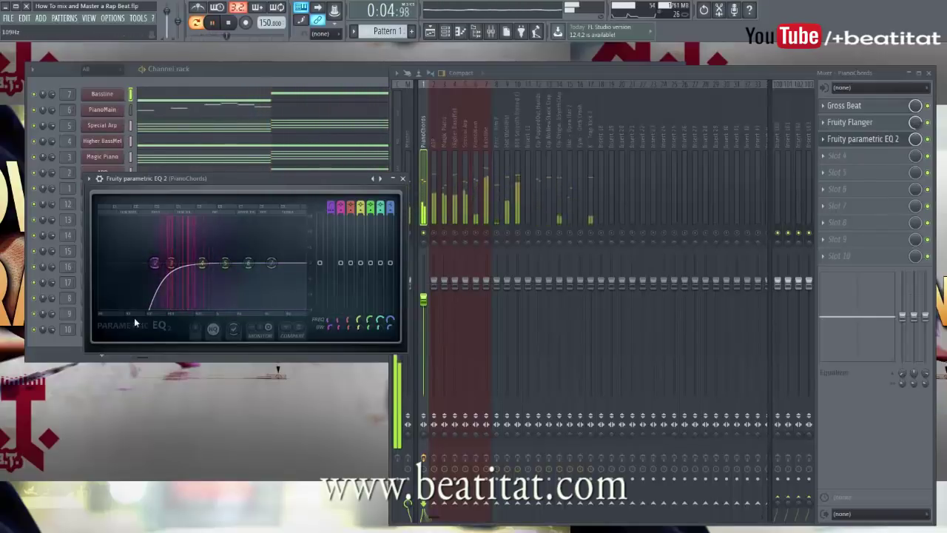
{"action": "key", "text": "space"}
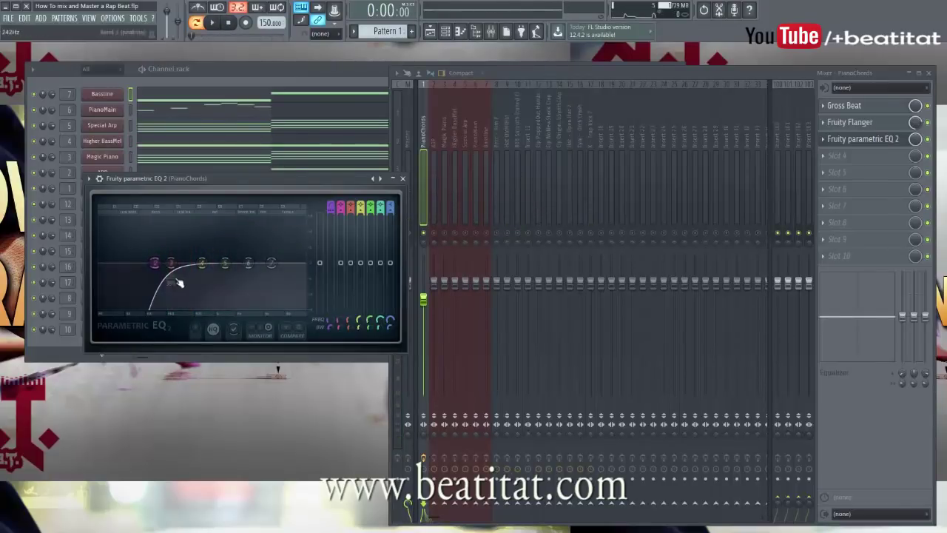
- Dip band 5 slightly around 1 kHz during playback, nudge bands 7 and 4 up, and close the PianoChords EQ
{"action": "left_click", "coordinate": [213, 23]}
{"action": "left_click_drag", "start_coordinate": [228, 264], "coordinate": [231, 266]}
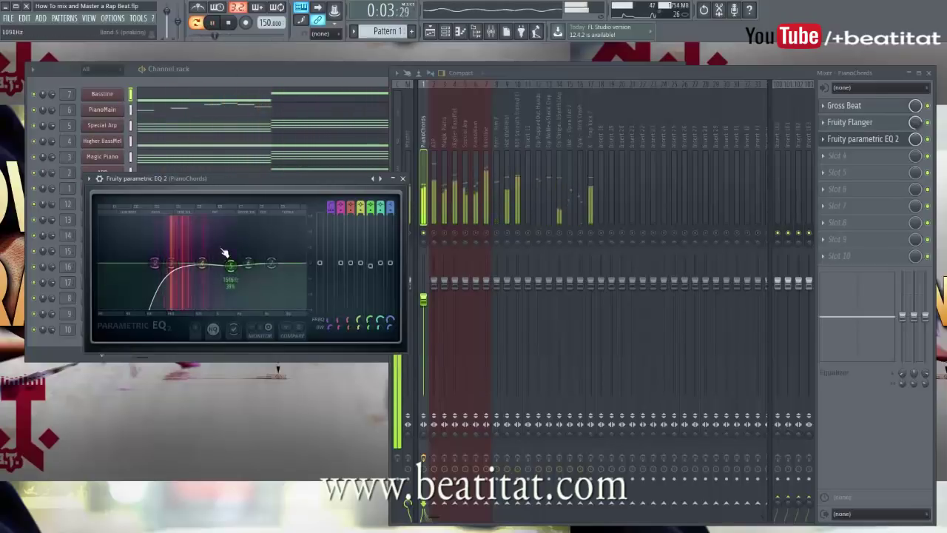
{"action": "left_click", "coordinate": [229, 22]}
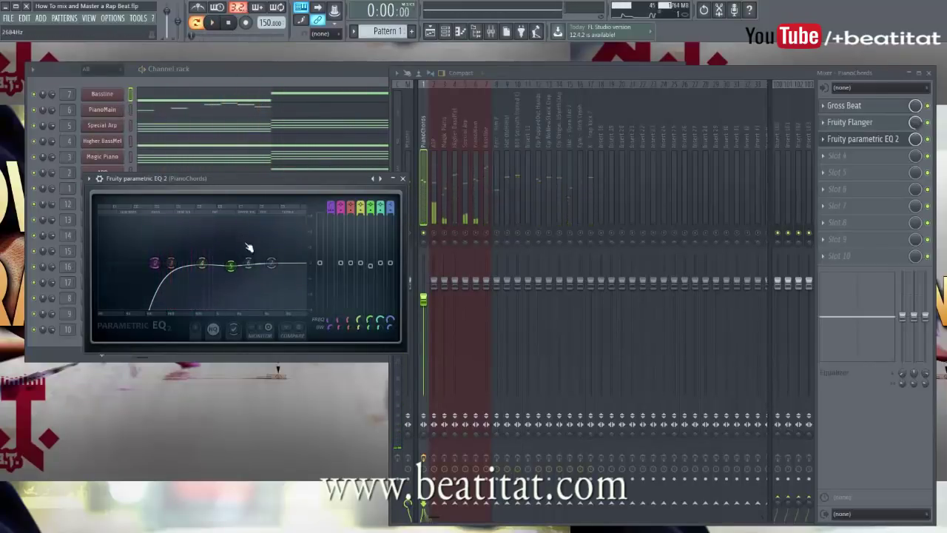
{"action": "left_click_drag", "start_coordinate": [272, 263], "coordinate": [276, 261]}
{"action": "left_click_drag", "start_coordinate": [202, 263], "coordinate": [202, 260]}
{"action": "left_click", "coordinate": [404, 178]}
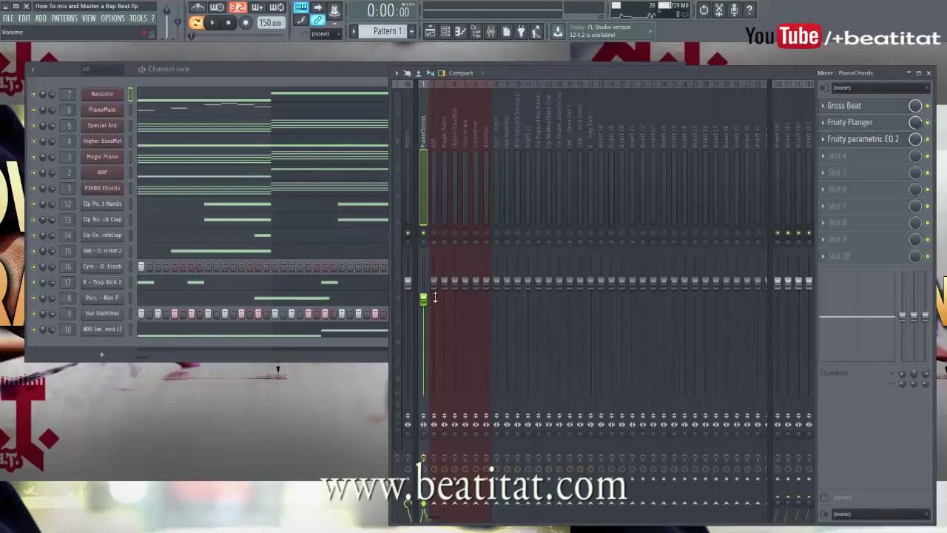
- Reduce the PianoChords volume to 80% (-4.7 dB) and play the pattern briefly to hear the new level
{"action": "left_click_drag", "start_coordinate": [425, 309], "coordinate": [425, 314]}
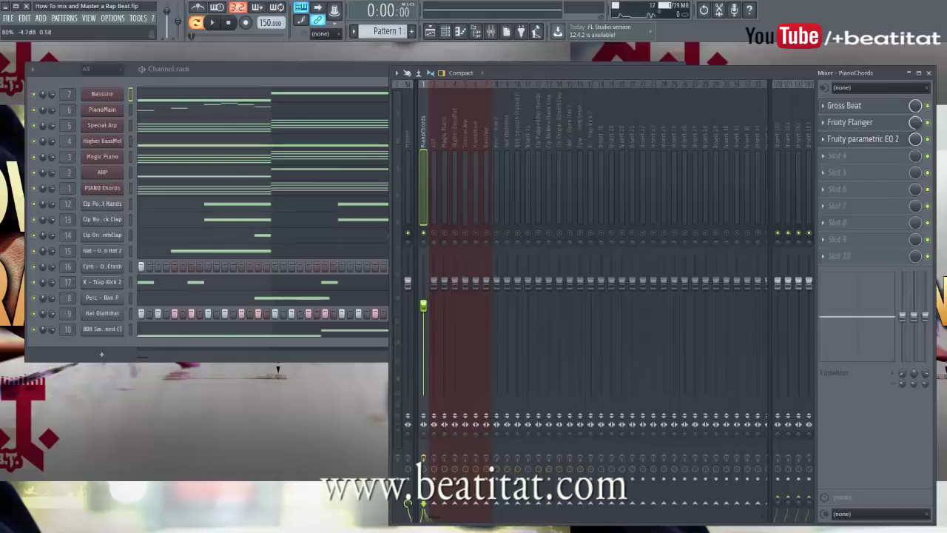
{"action": "key", "text": "space"}
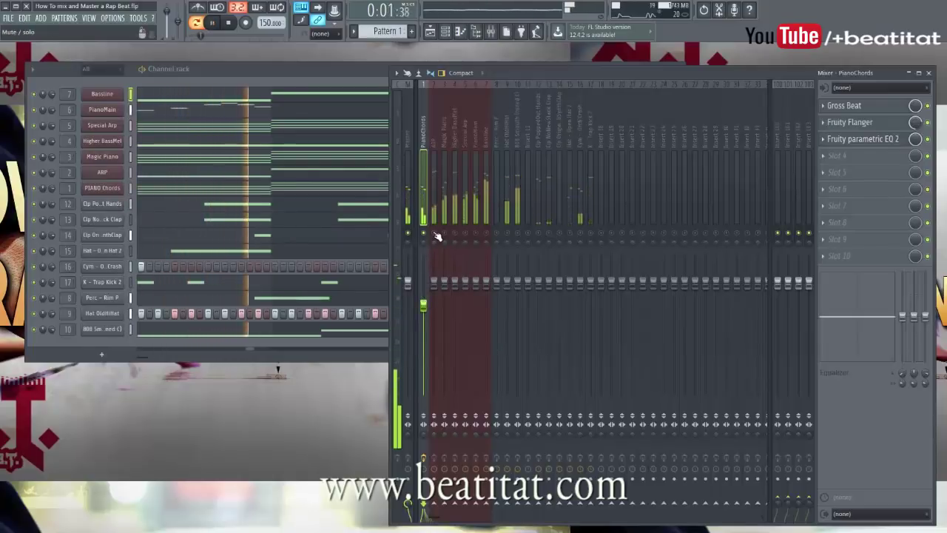
{"action": "key", "text": "space"}
{"action": "left_click", "coordinate": [434, 178]}
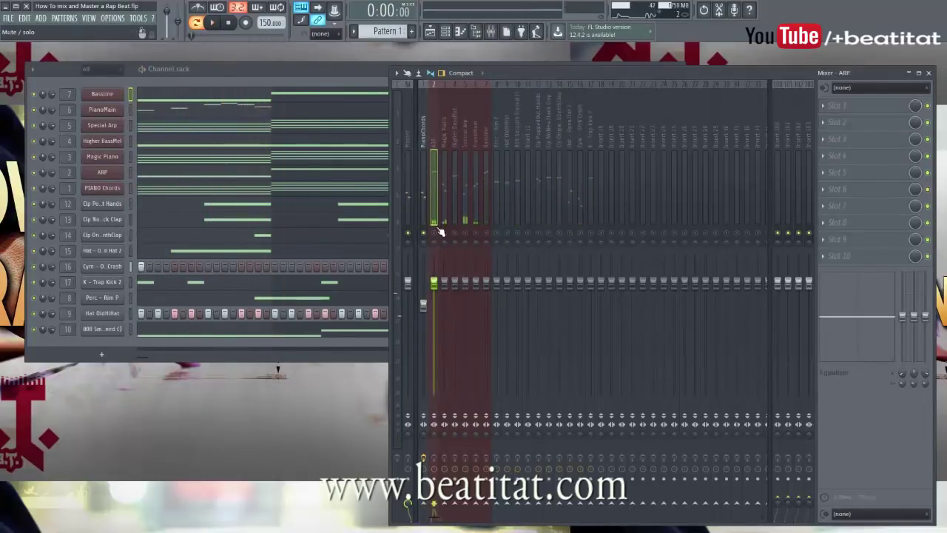
{"action": "left_click", "coordinate": [425, 158]}
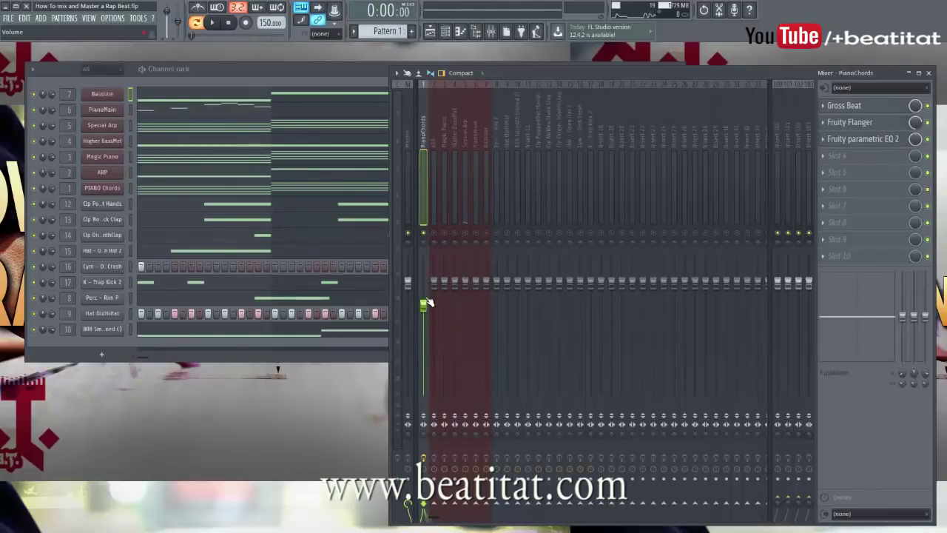
- Enable the Bassline mixer track and lower its volume to slightly below 70% while the pattern plays
{"action": "left_click", "coordinate": [488, 175]}
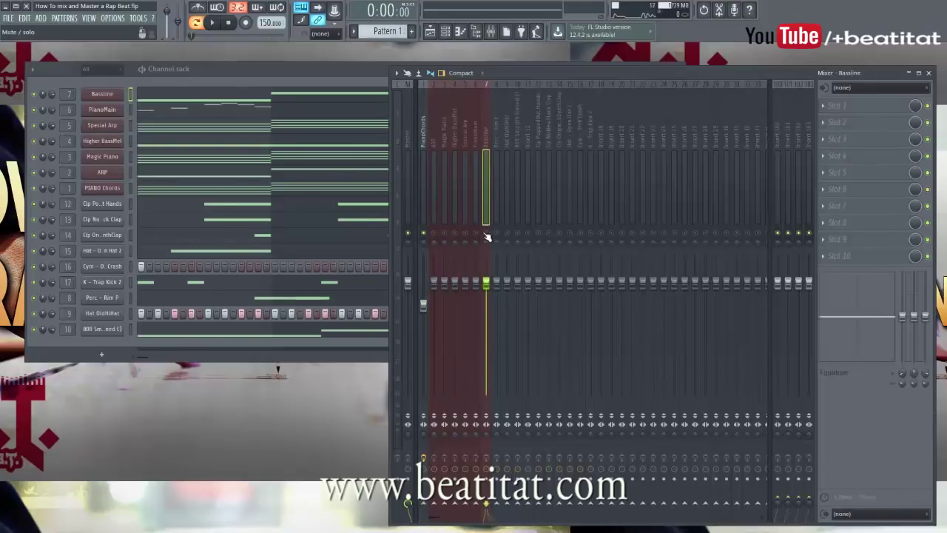
{"action": "left_click_drag", "start_coordinate": [486, 282], "coordinate": [486, 313]}
{"action": "key", "text": "space"}
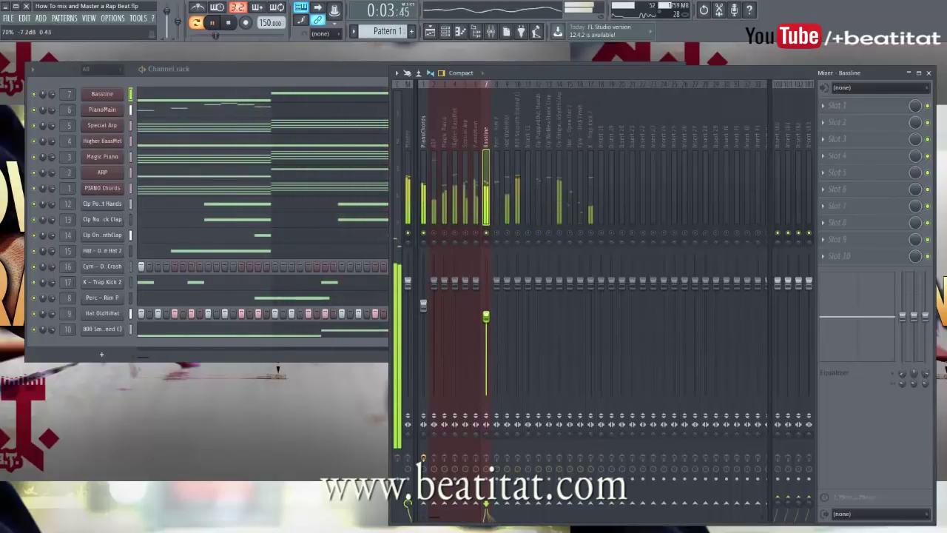
{"action": "left_click_drag", "start_coordinate": [487, 313], "coordinate": [486, 320]}
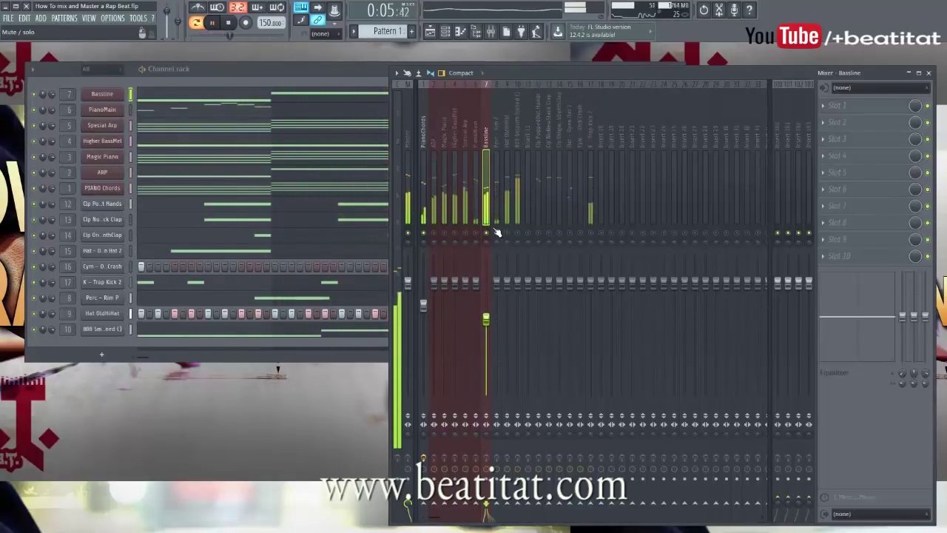
{"action": "key", "text": "space"}
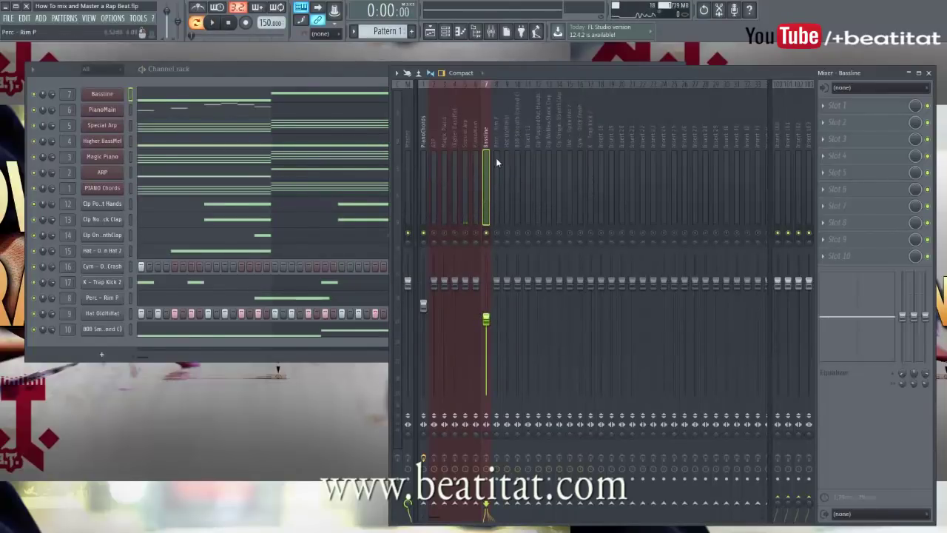
- Play the pattern twice to check the combined level of PianoChords and Bassline on the master meter
{"action": "key", "text": "space"}
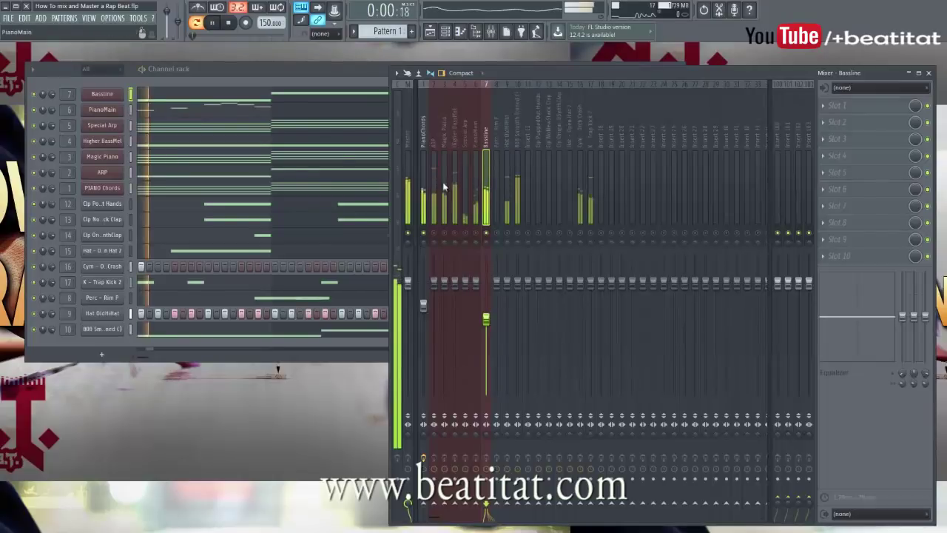
{"action": "key", "text": "space"}
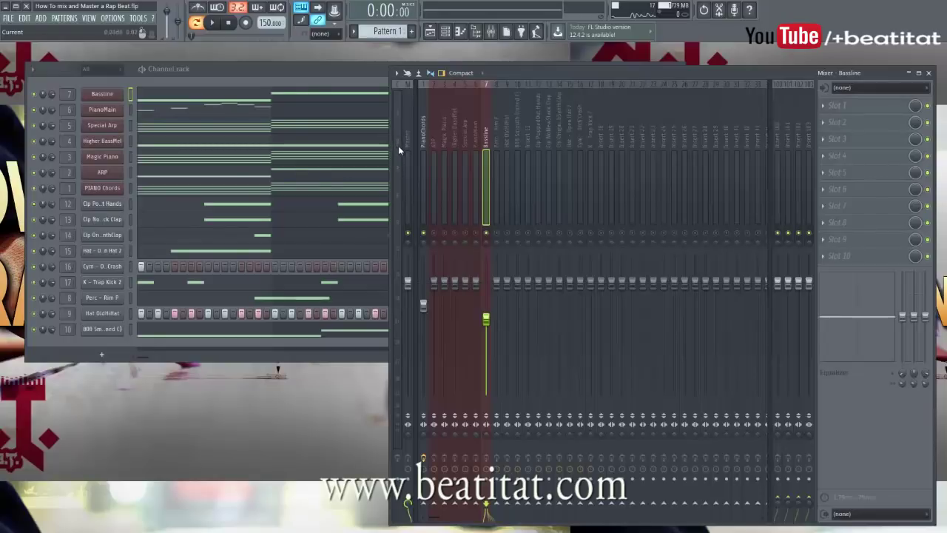
{"action": "key", "text": "space"}
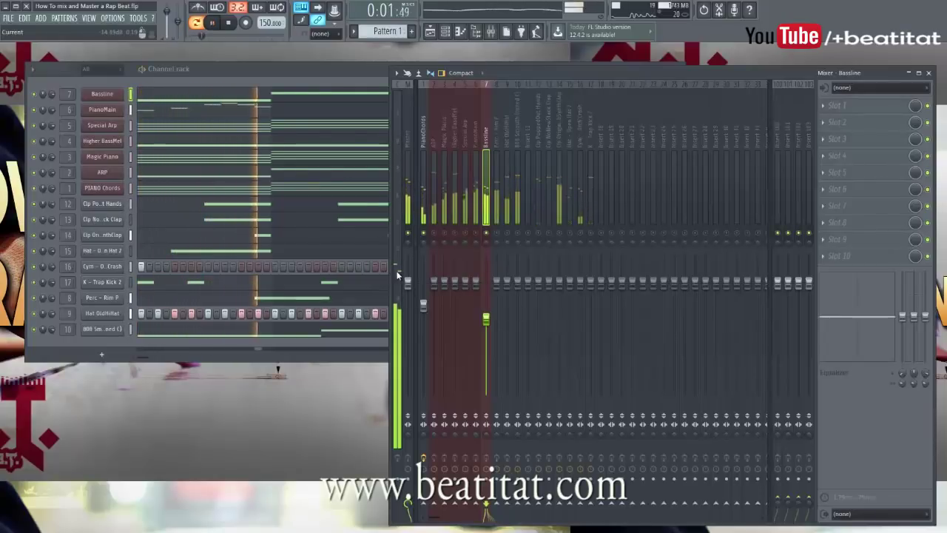
{"action": "key", "text": "space"}
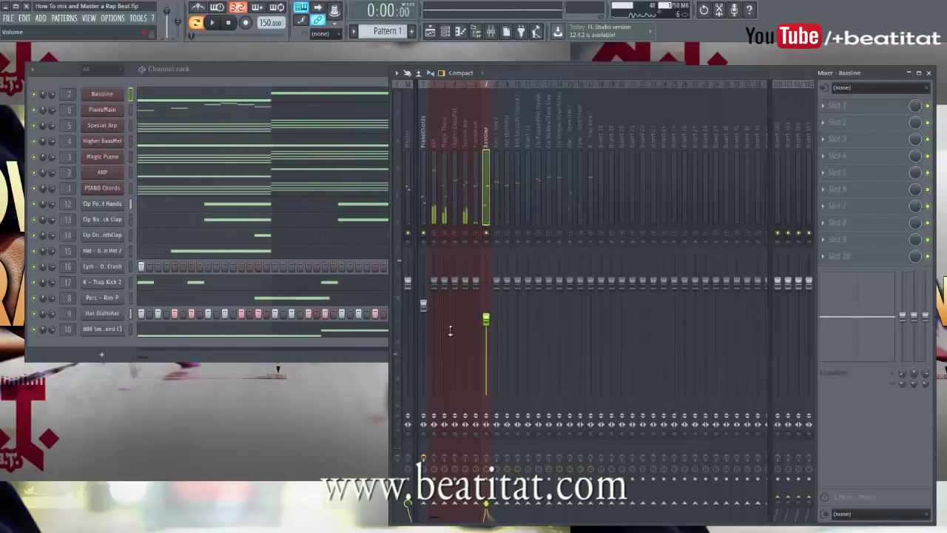
- Load Fruity Parametric EQ 2 in the Bassline's first effect slot and pull band 7 down and lower in frequency to cut the highs
{"action": "left_click", "coordinate": [843, 105]}
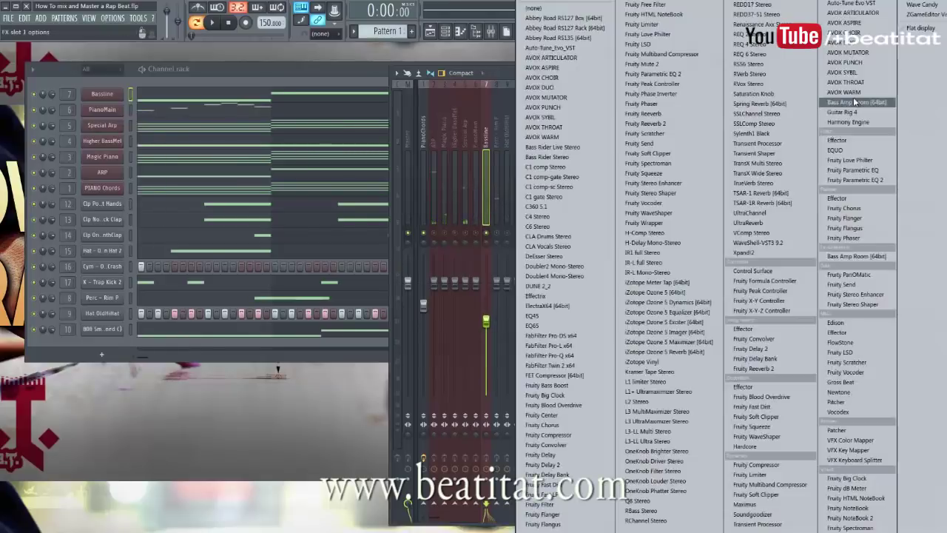
{"action": "left_click", "coordinate": [887, 182]}
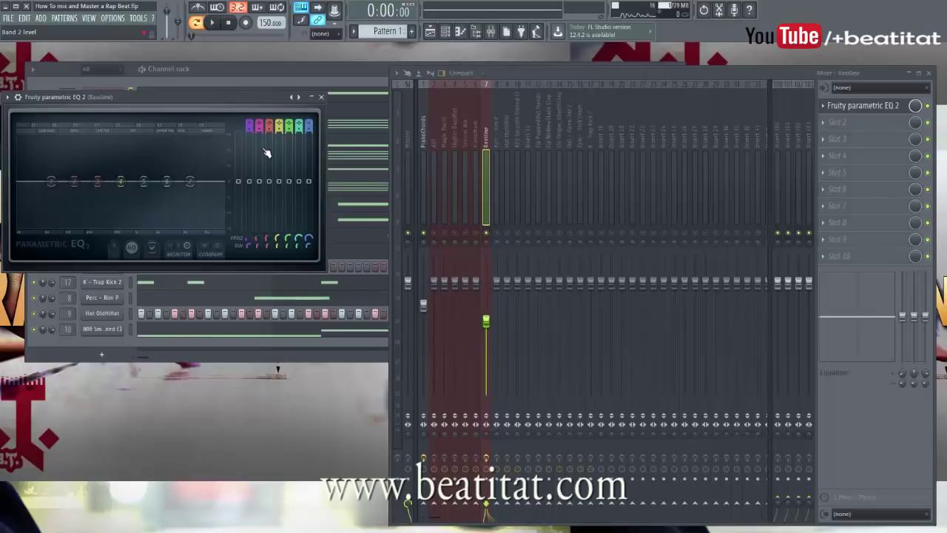
{"action": "mouse_move", "coordinate": [185, 181]}
{"action": "left_mouse_down"}
{"action": "mouse_move", "coordinate": [188, 191]}
{"action": "mouse_move", "coordinate": [141, 190]}
{"action": "mouse_move", "coordinate": [180, 185]}
{"action": "left_mouse_up"}
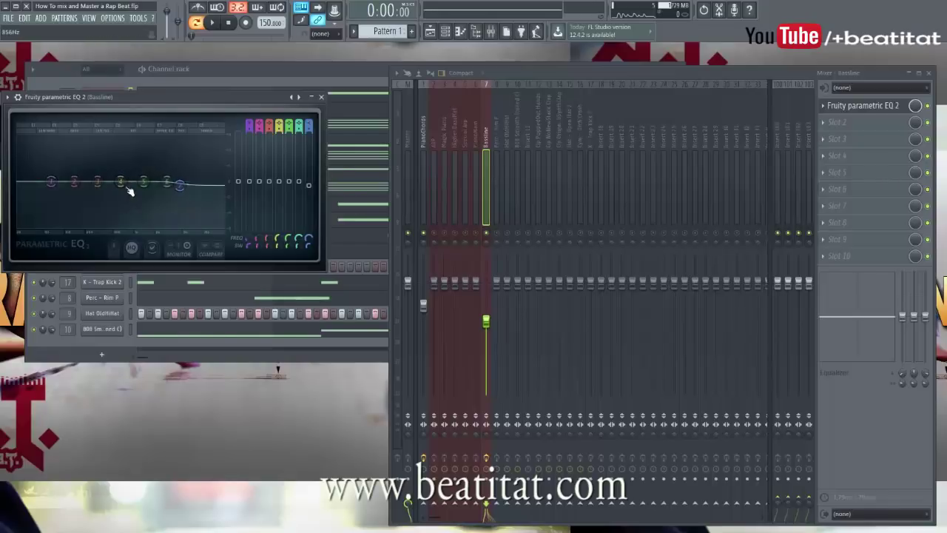
{"action": "left_click_drag", "start_coordinate": [180, 185], "coordinate": [145, 213]}
- While the pattern plays, pull band 1 down to reduce the Bassline's lowest frequencies and move band 2 slightly lower in frequency
{"action": "key", "text": "space"}
{"action": "left_click_drag", "start_coordinate": [51, 182], "coordinate": [27, 201]}
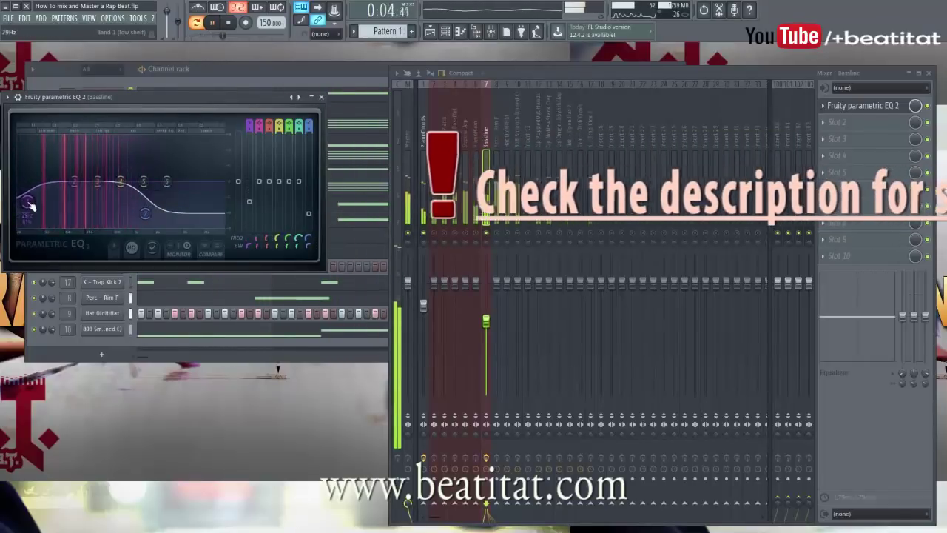
{"action": "left_click_drag", "start_coordinate": [74, 182], "coordinate": [71, 180]}
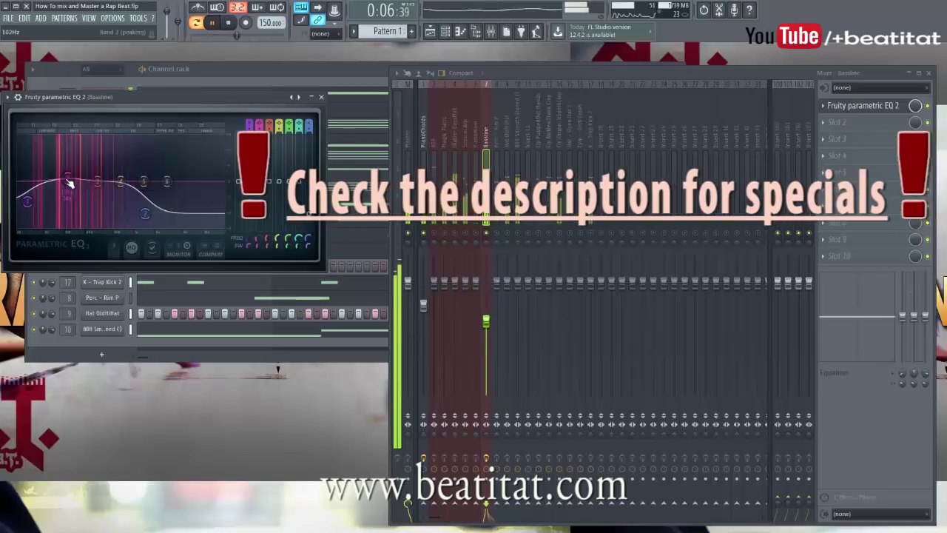
{"action": "key", "text": "space"}
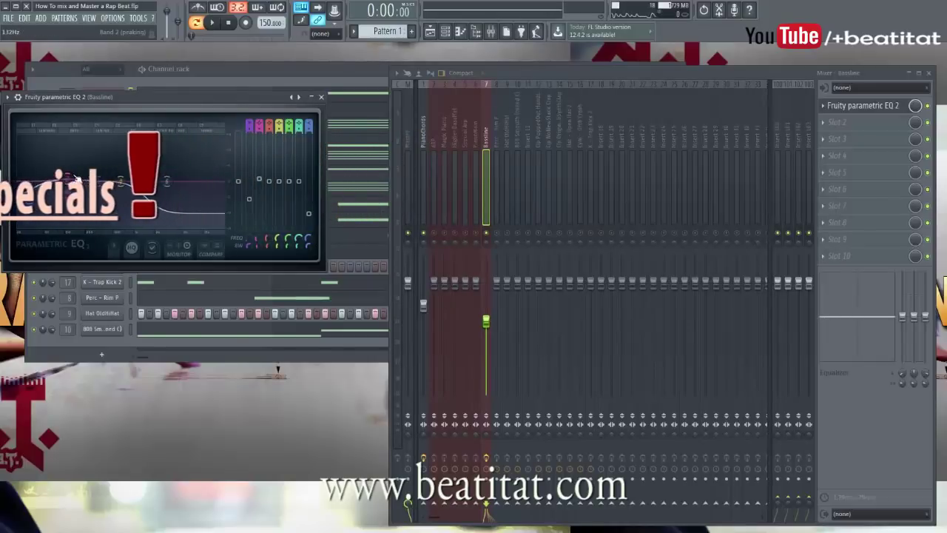
- Readjust band 2 of the Bassline EQ to a slight low-frequency cut, shift band 3 slightly lower in frequency, and close the EQ
{"action": "left_click_drag", "start_coordinate": [73, 177], "coordinate": [67, 172]}
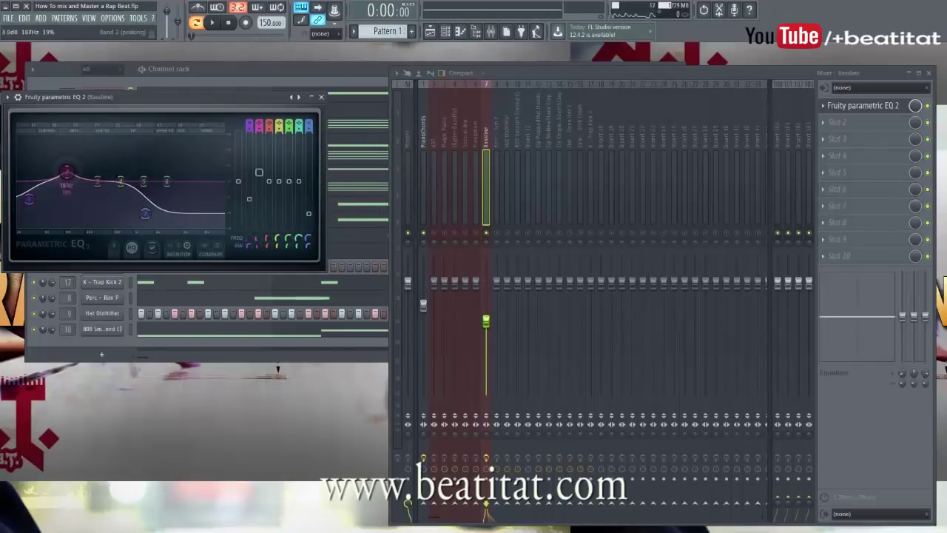
{"action": "left_click_drag", "start_coordinate": [63, 184], "coordinate": [63, 180]}
{"action": "scroll", "coordinate": [65, 181], "scroll_direction": "up", "scroll_amount": 1}
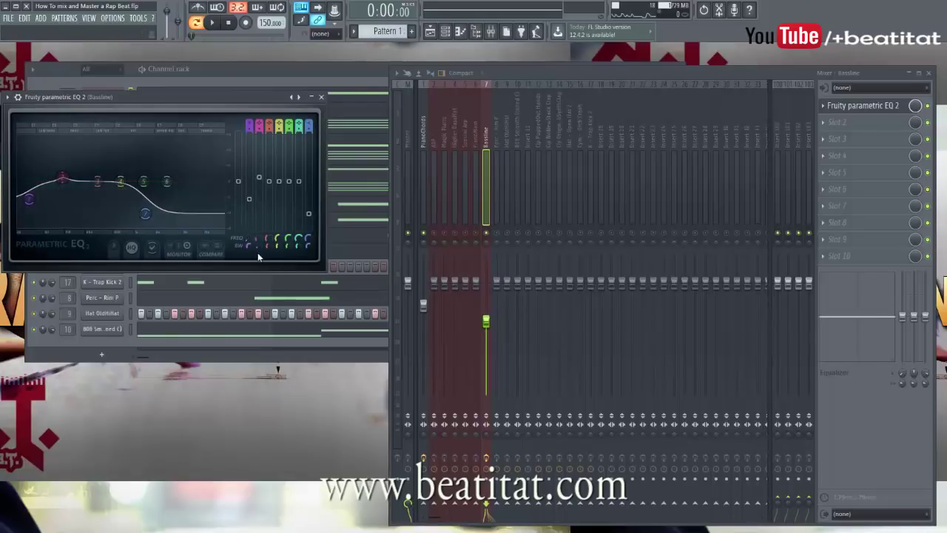
{"action": "left_click_drag", "start_coordinate": [63, 178], "coordinate": [99, 185]}
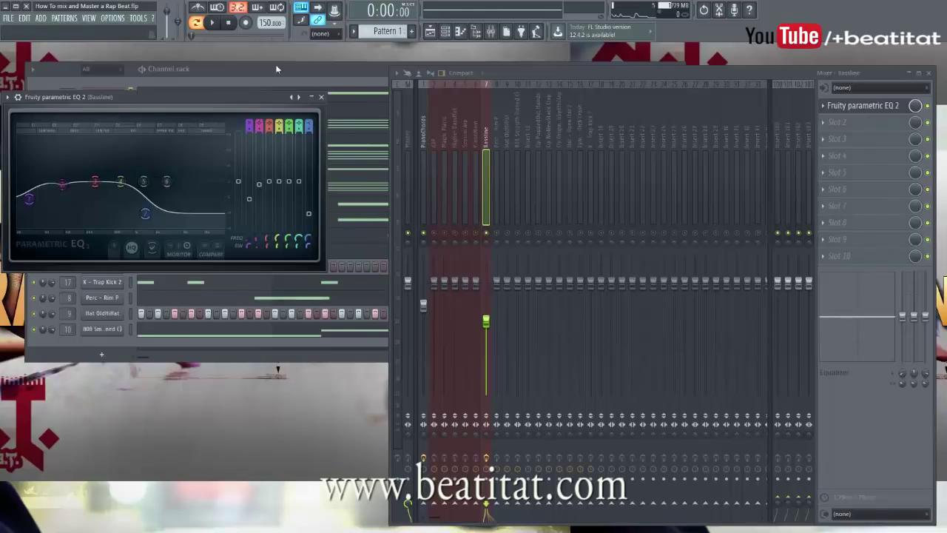
{"action": "left_click", "coordinate": [322, 97]}
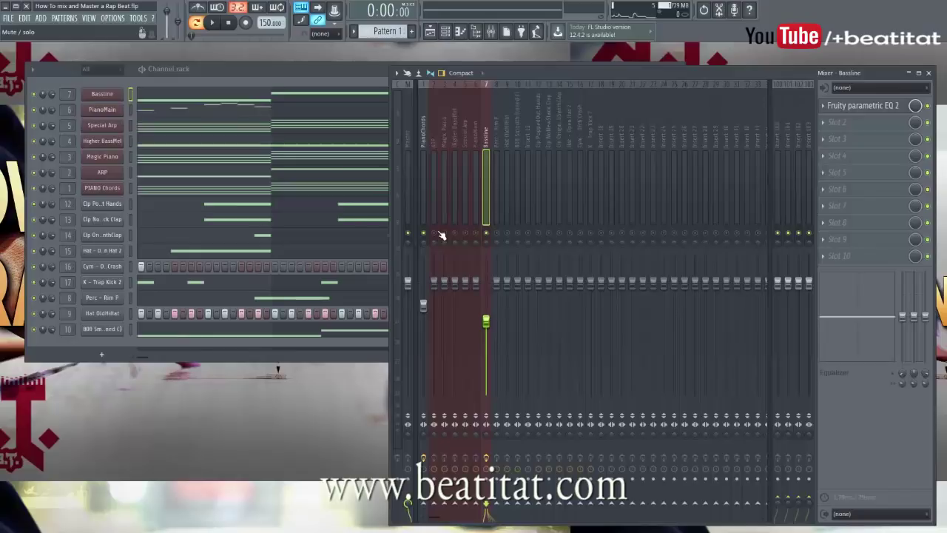
- Enable and select the ARP mixer track, play the pattern, and lower the track's volume fader
{"action": "left_click", "coordinate": [432, 189]}
{"action": "key", "text": "space"}
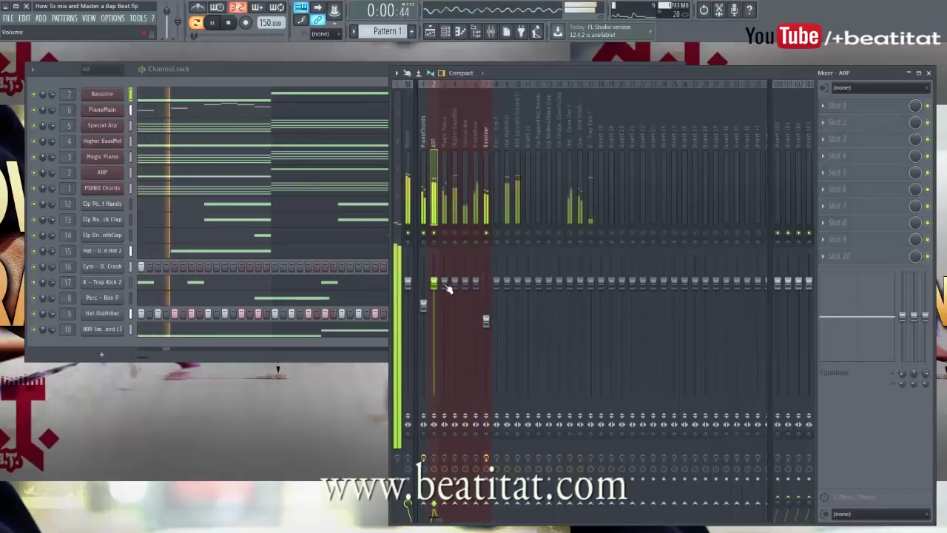
{"action": "left_click_drag", "start_coordinate": [434, 290], "coordinate": [434, 310]}
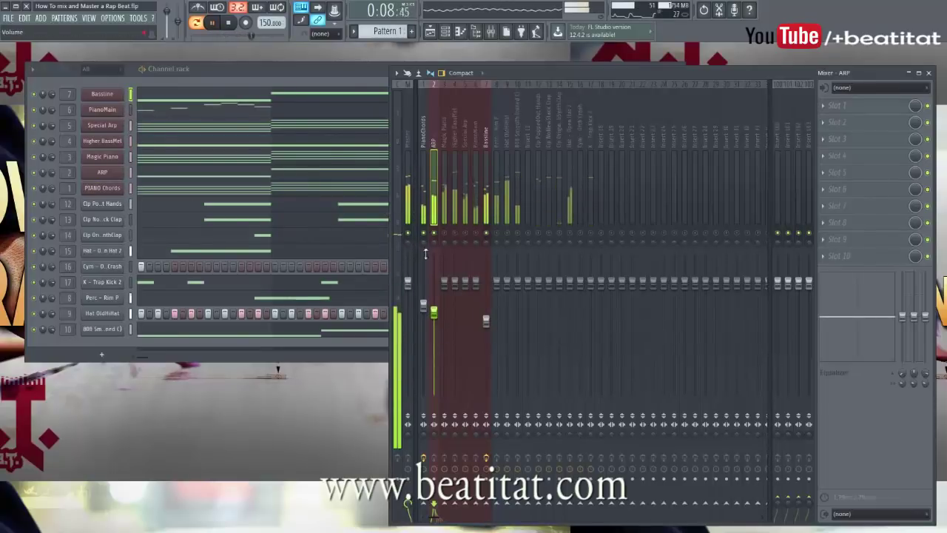
- Load Fruity Parametric EQ 2 on ARP, high-pass the lows, dip band 4 by 2.4 dB near 974 Hz, and set the track volume to -7.0 dB
{"action": "left_click", "coordinate": [824, 106]}
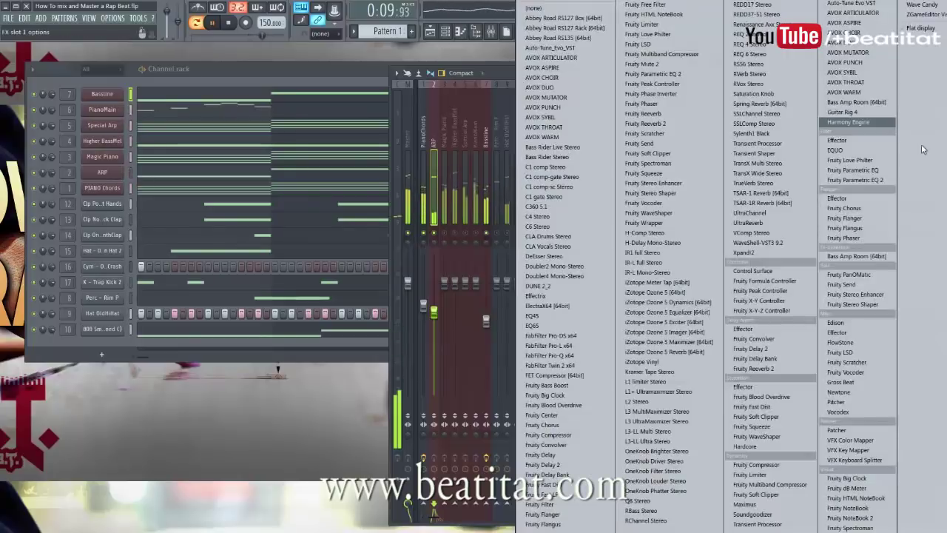
{"action": "left_click", "coordinate": [875, 182]}
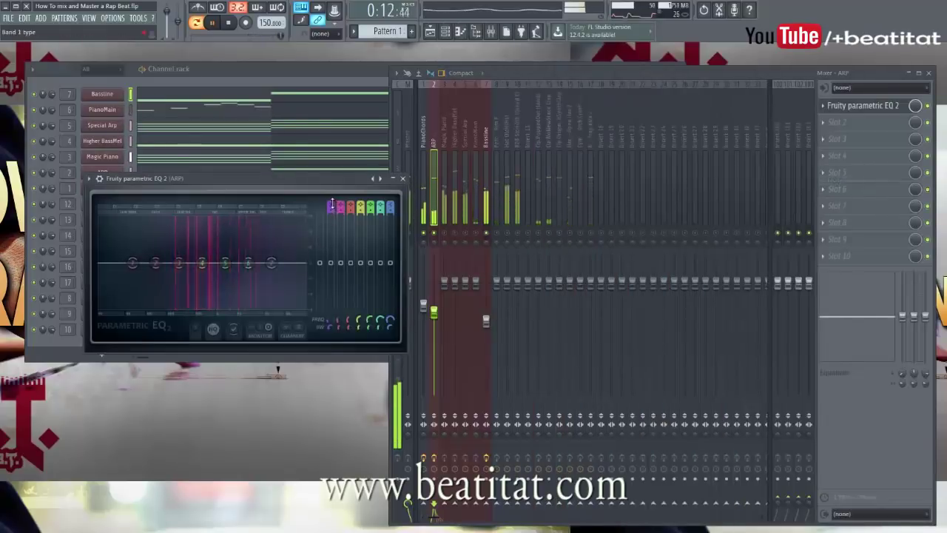
{"action": "left_click_drag", "start_coordinate": [134, 263], "coordinate": [254, 265]}
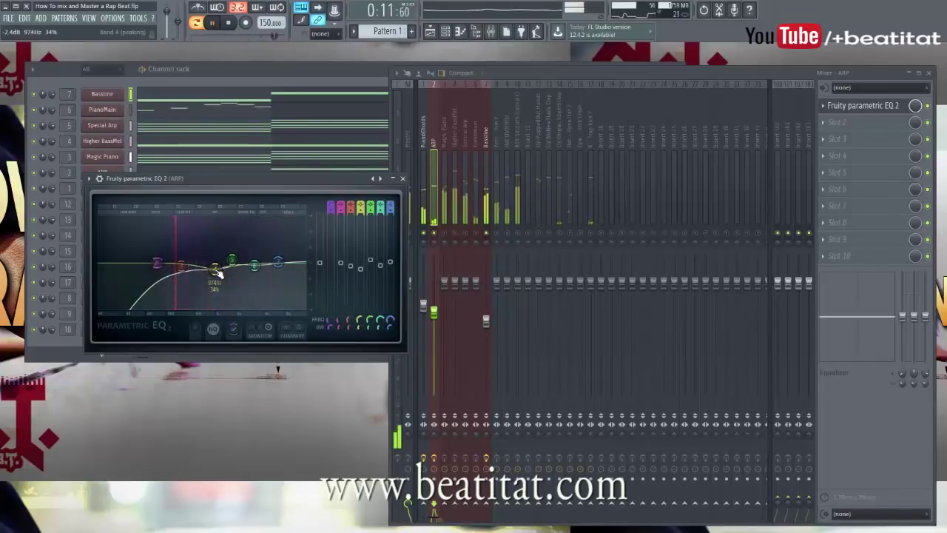
{"action": "left_click_drag", "start_coordinate": [333, 208], "coordinate": [333, 204]}
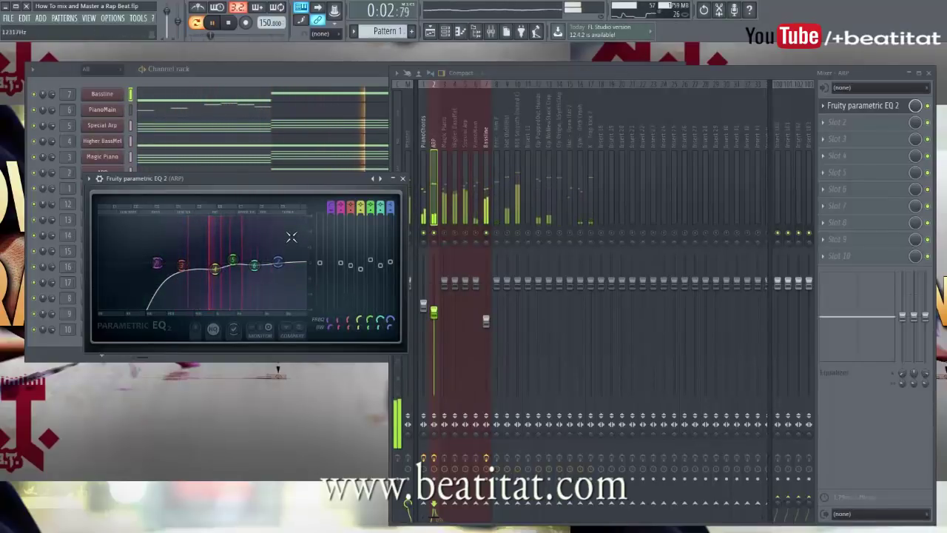
{"action": "left_click", "coordinate": [403, 179]}
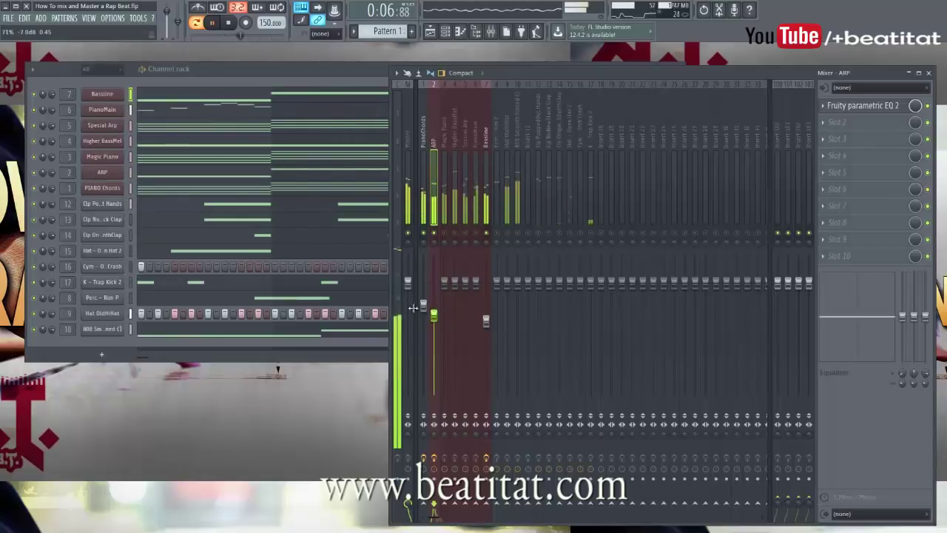
{"action": "key", "text": "space"}
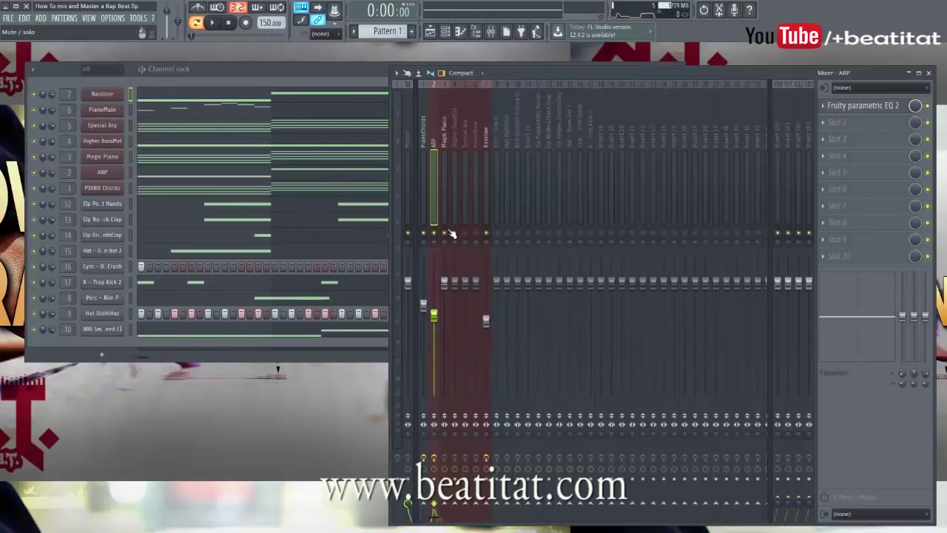
- Lower the Magic Piano volume while it plays in solo, and bring PianoChords, ARP and Bassline back into the mix
{"action": "left_click", "coordinate": [444, 193]}
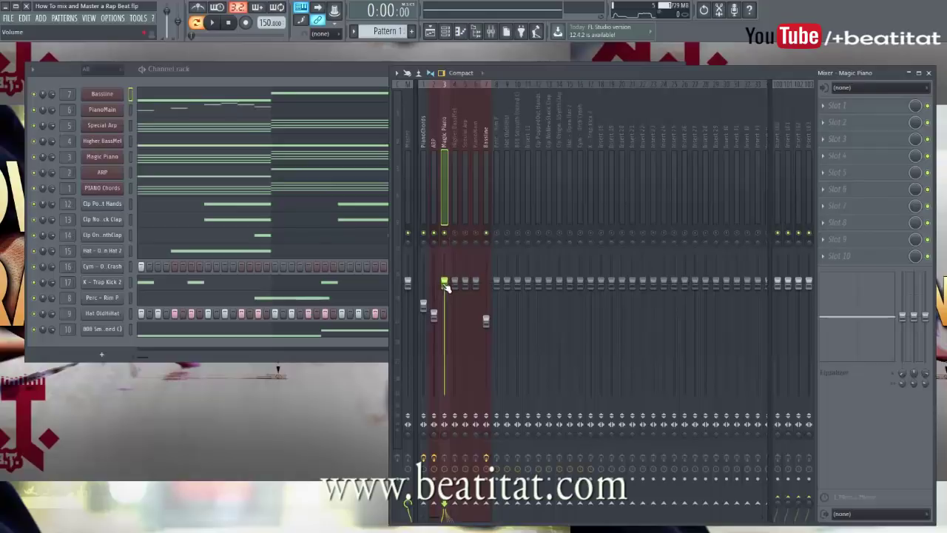
{"action": "key", "text": "space"}
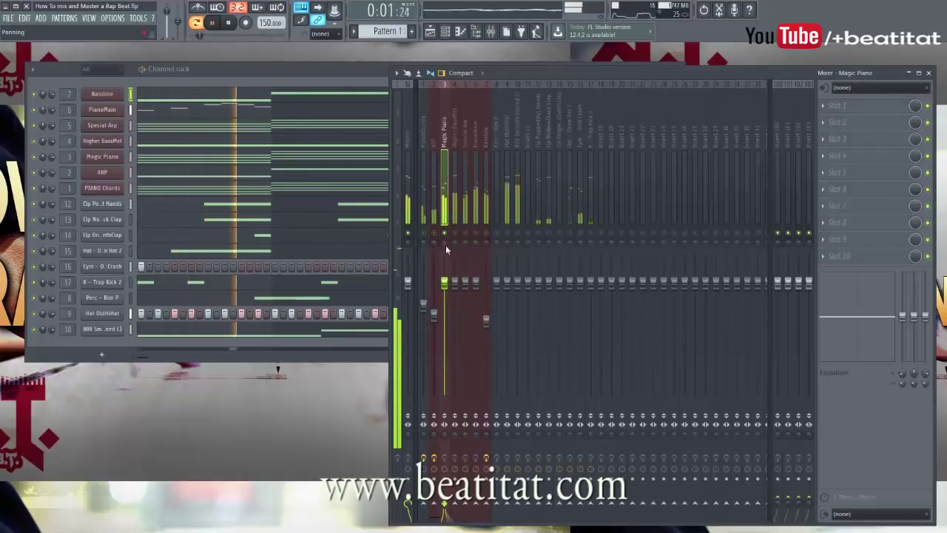
{"action": "left_click_drag", "start_coordinate": [451, 284], "coordinate": [445, 305]}
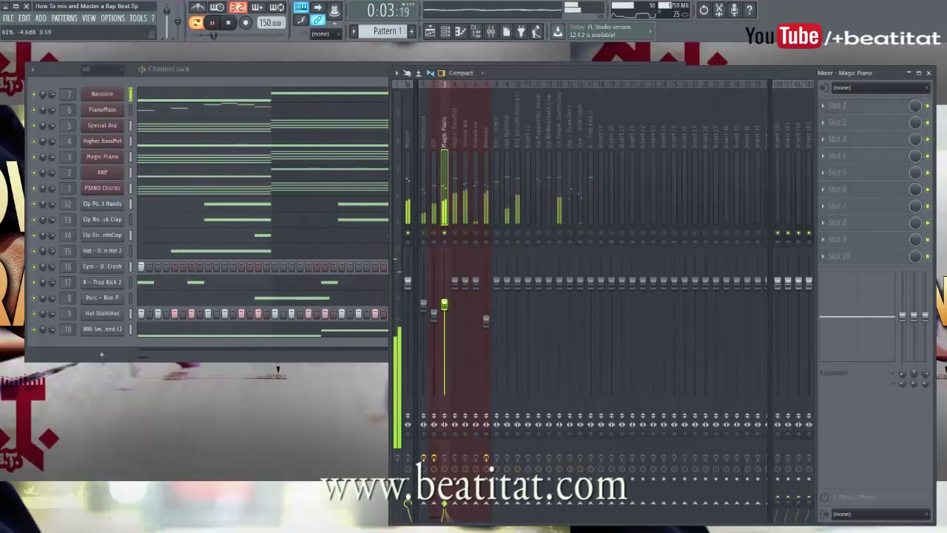
{"action": "left_click", "coordinate": [434, 233]}
{"action": "left_click", "coordinate": [424, 234]}
{"action": "left_click", "coordinate": [475, 233]}
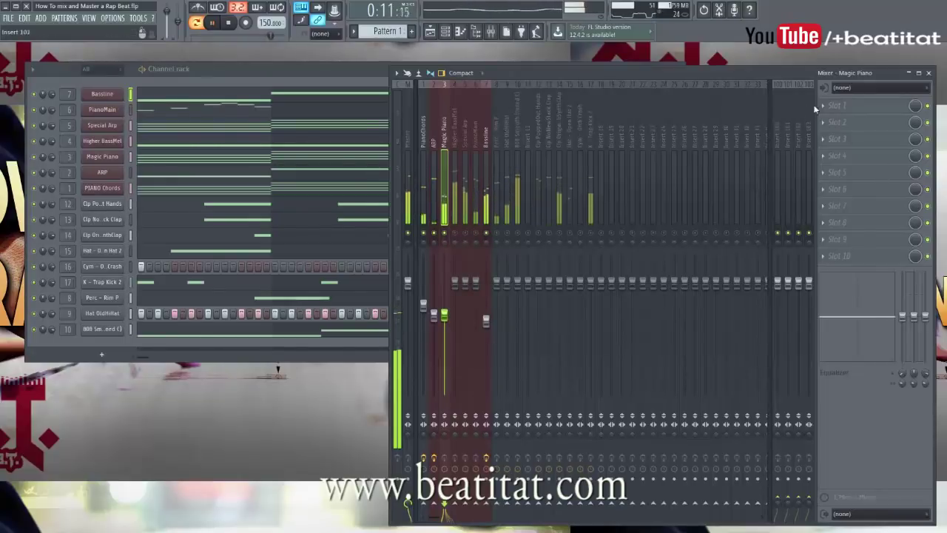
- Load Fruity Parametric EQ 2 in Magic Piano's first effect slot and make band 1 a high-pass that steeply cuts the lows
{"action": "left_click", "coordinate": [833, 105]}
{"action": "left_click", "coordinate": [858, 172]}
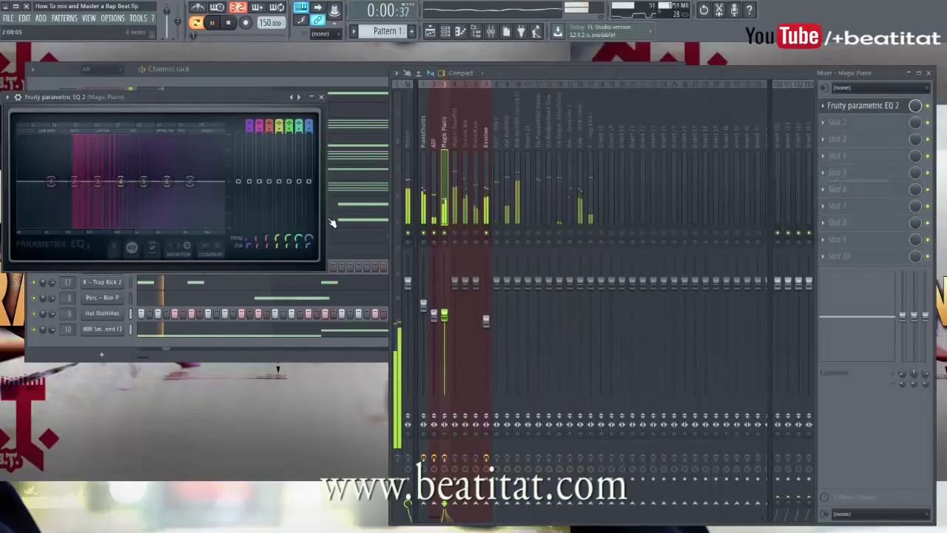
{"action": "mouse_move", "coordinate": [250, 125]}
{"action": "left_mouse_down"}
{"action": "mouse_move", "coordinate": [250, 139]}
{"action": "mouse_move", "coordinate": [250, 123]}
{"action": "left_mouse_up"}
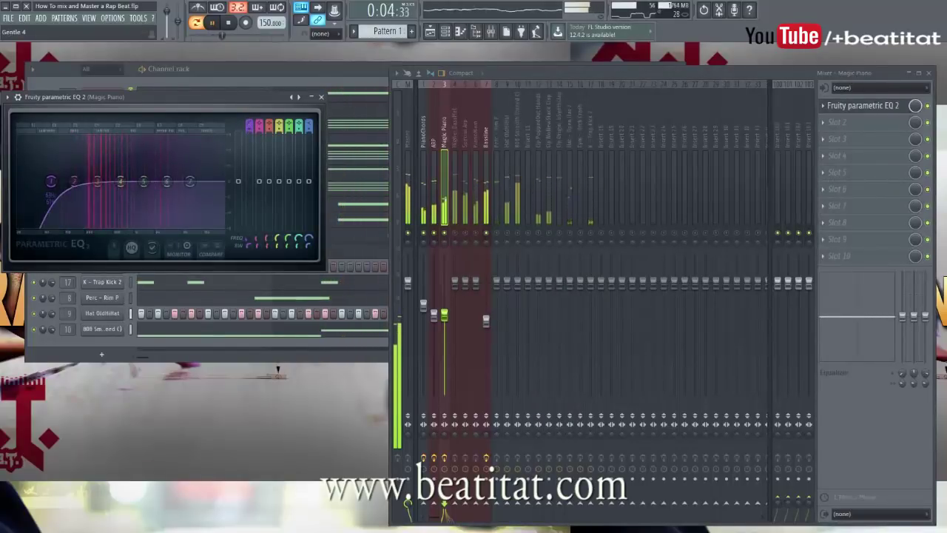
{"action": "mouse_move", "coordinate": [248, 239]}
{"action": "left_mouse_down"}
{"action": "mouse_move", "coordinate": [248, 231]}
{"action": "mouse_move", "coordinate": [248, 253]}
{"action": "mouse_move", "coordinate": [252, 236]}
{"action": "left_mouse_up"}
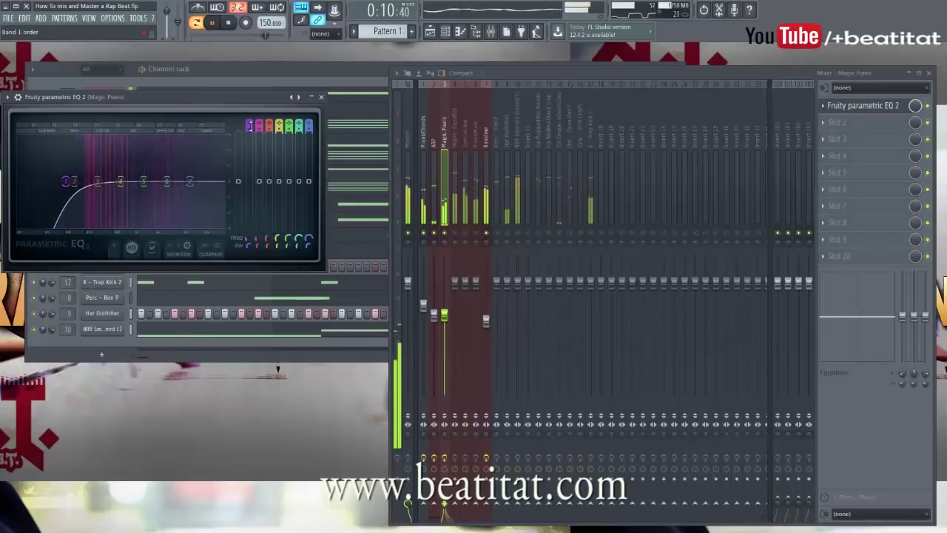
{"action": "scroll", "coordinate": [248, 127], "scroll_direction": "up", "scroll_amount": 3}
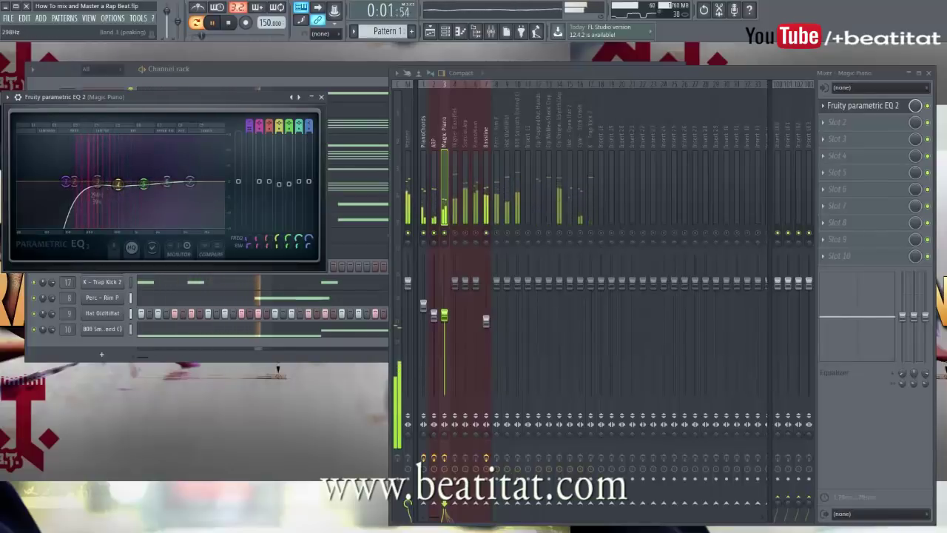
- Shift band 5 of the Magic Piano EQ to a slight cut near 1.5 kHz, close the EQ, and stop playback
{"action": "left_click_drag", "start_coordinate": [167, 181], "coordinate": [145, 187]}
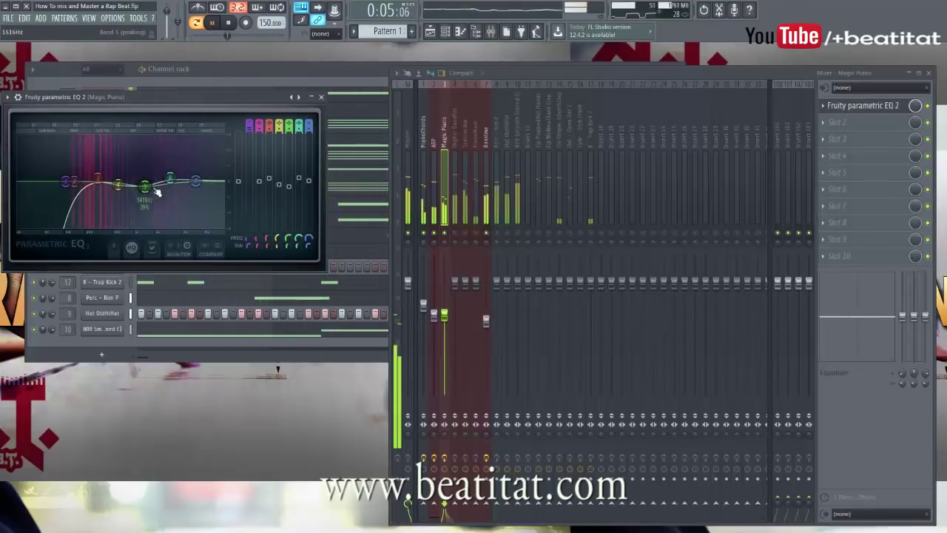
{"action": "left_click", "coordinate": [321, 97]}
{"action": "key", "text": "space"}
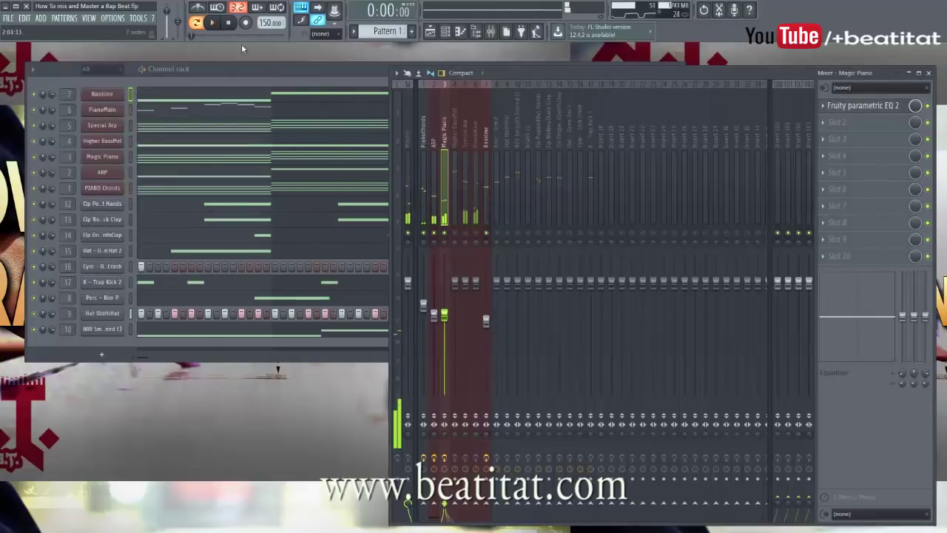
- Load Fruity Stereo Enhancer in Magic Piano's third effect slot and adjust its stereo separation while the pattern plays
{"action": "left_click", "coordinate": [860, 148]}
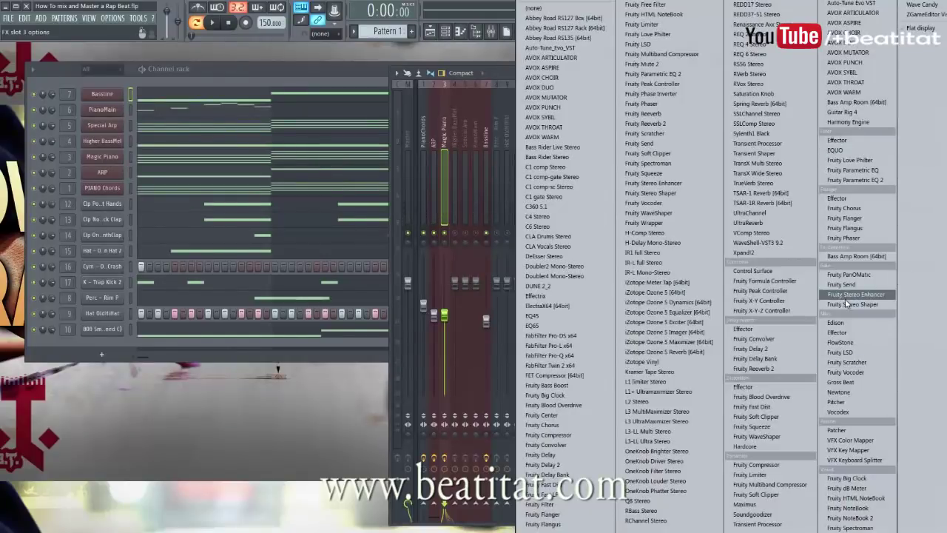
{"action": "left_click", "coordinate": [869, 294]}
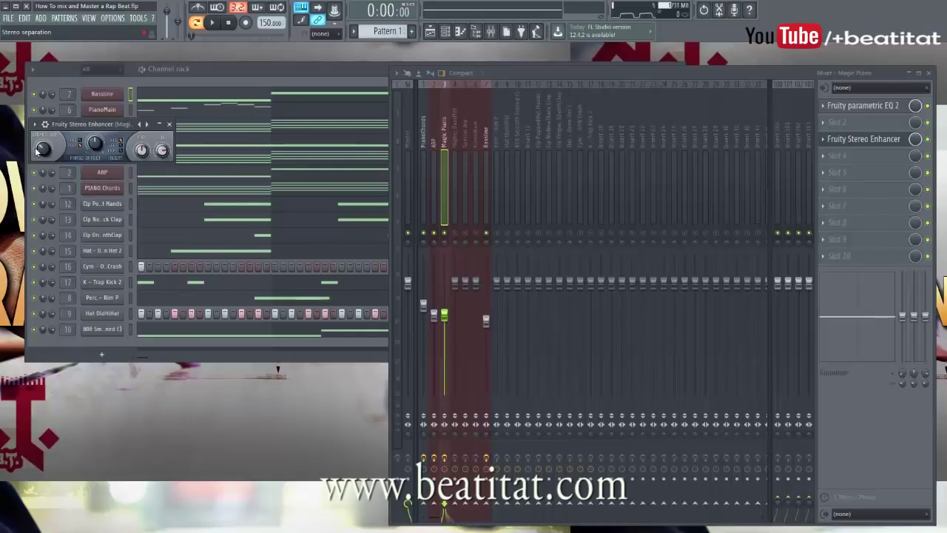
{"action": "key", "text": "space"}
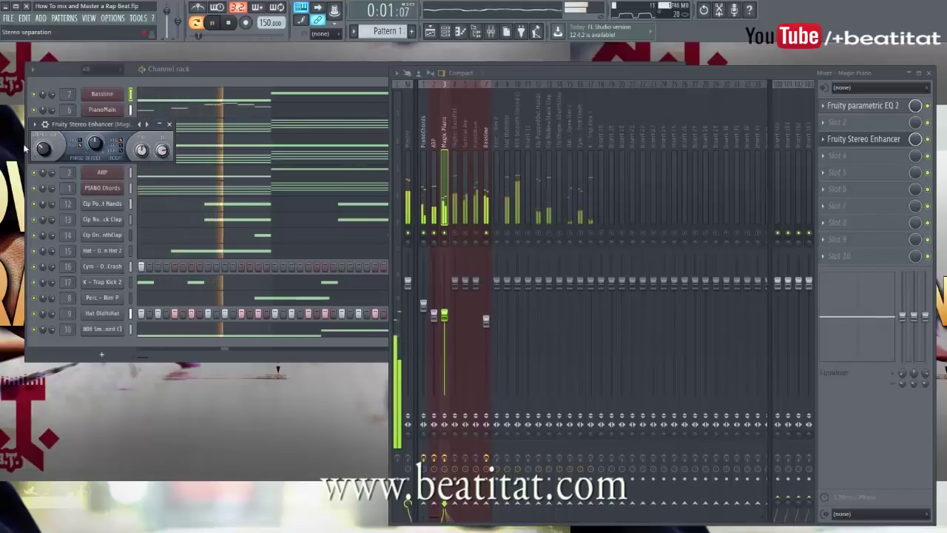
{"action": "left_click", "coordinate": [52, 161]}
- Lower the Magic Piano track's volume to -8.0 dB and stop playback
{"action": "left_click", "coordinate": [444, 374]}
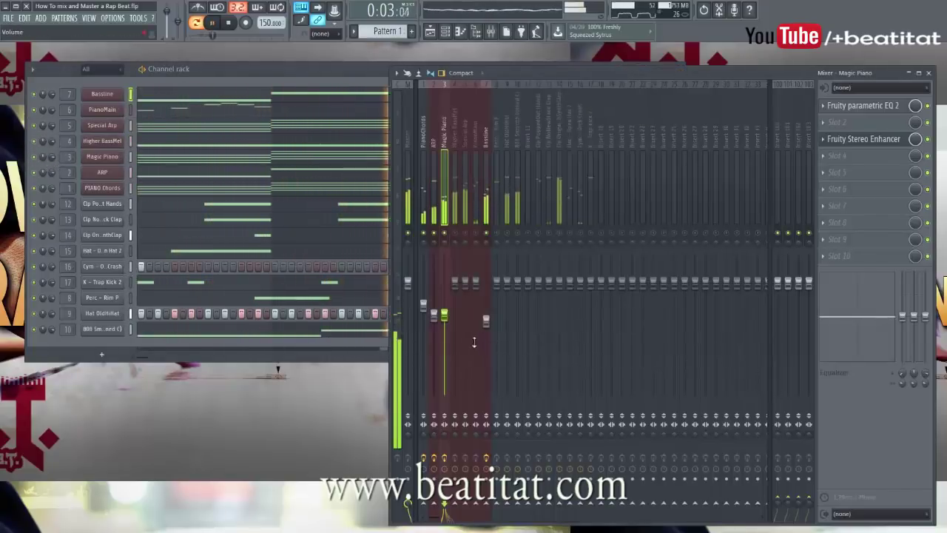
{"action": "left_click_drag", "start_coordinate": [445, 314], "coordinate": [446, 318]}
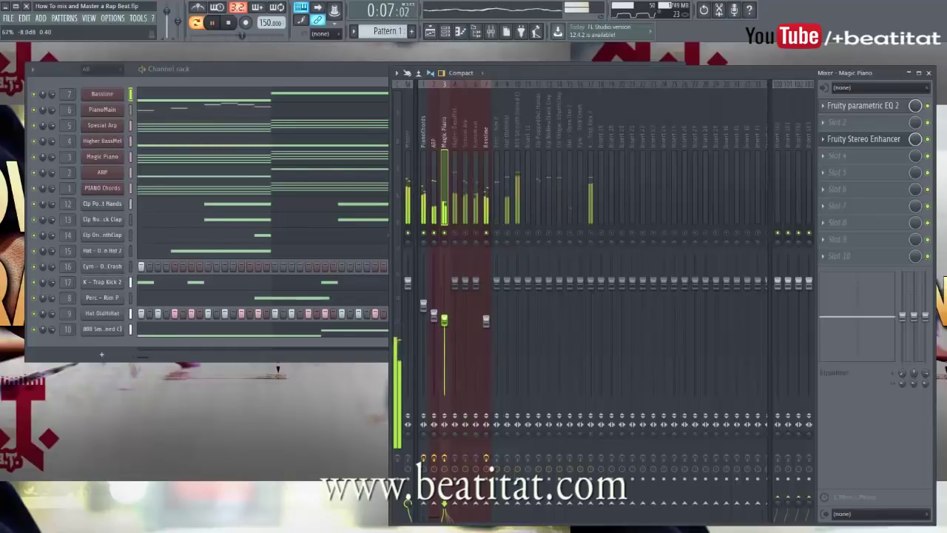
{"action": "key", "text": "space"}
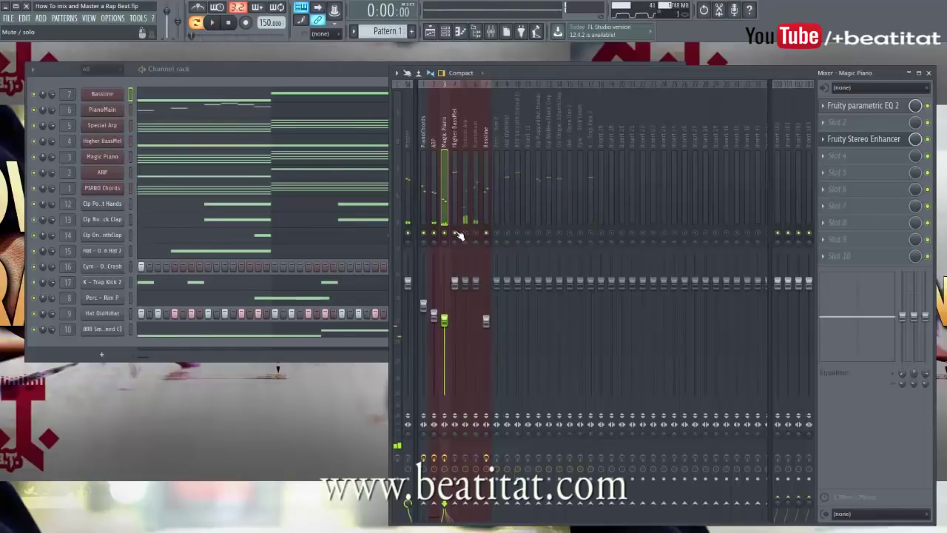
- Audition Higher BassMel in solo and with the other mixed tracks, and lower its volume to -6.4 dB
{"action": "left_click", "coordinate": [454, 194]}
{"action": "key", "text": "space"}
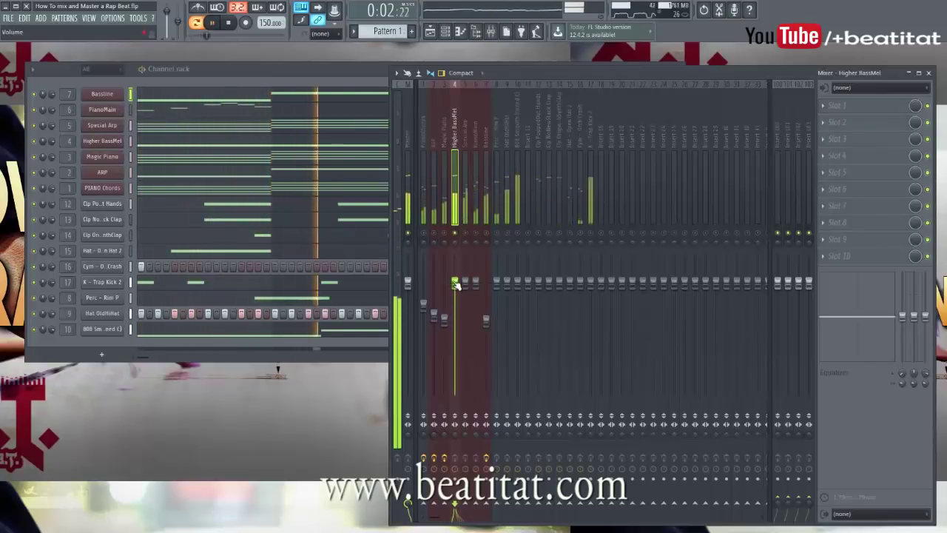
{"action": "key", "text": "space"}
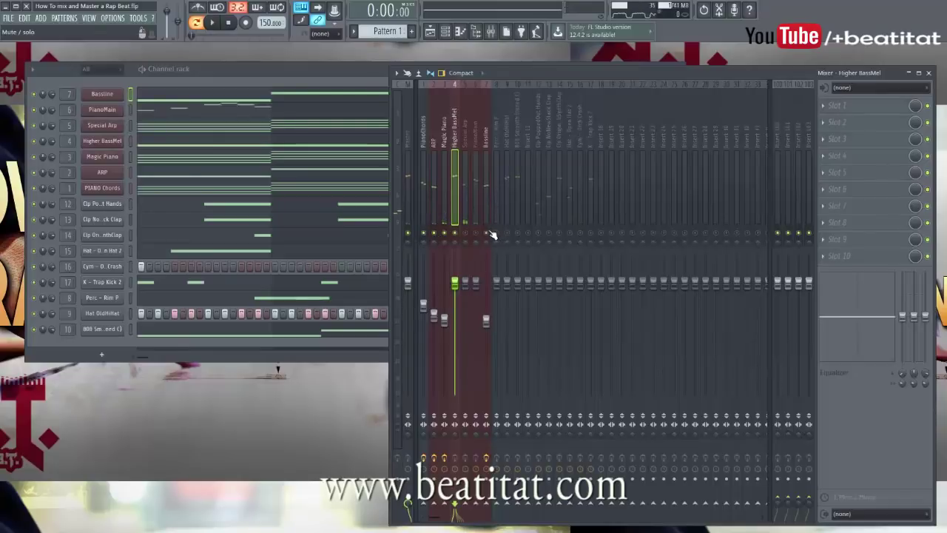
{"action": "key", "text": "space"}
{"action": "left_click_drag", "start_coordinate": [455, 285], "coordinate": [455, 314]}
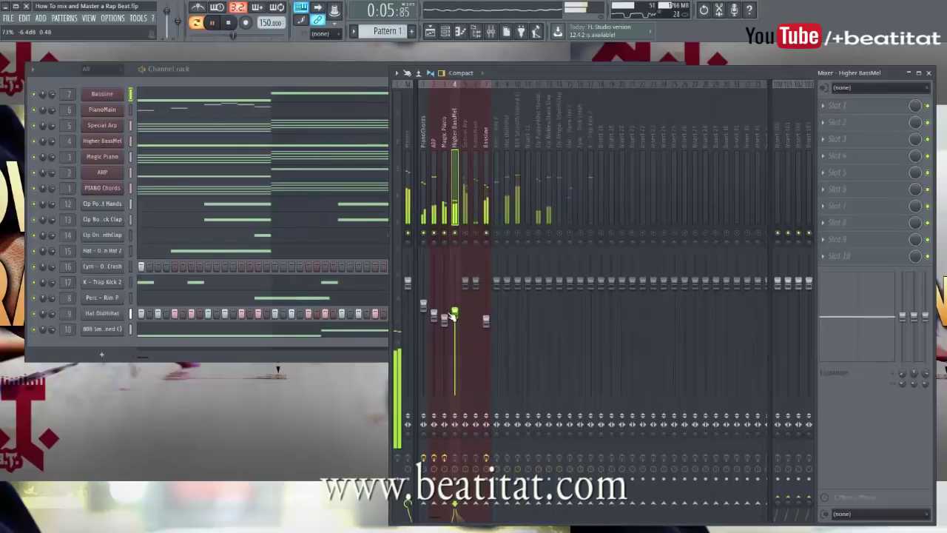
- Load Fruity Parametric EQ 2 on Higher BassMel, high-pass the lows with band 1, slightly dip bands 4 and 6, and close the EQ
{"action": "left_click", "coordinate": [836, 105]}
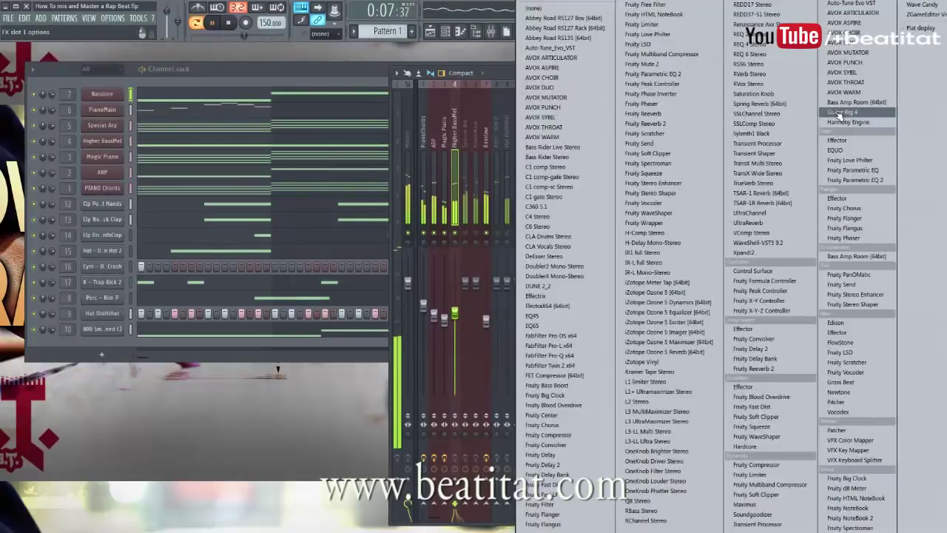
{"action": "left_click", "coordinate": [888, 185]}
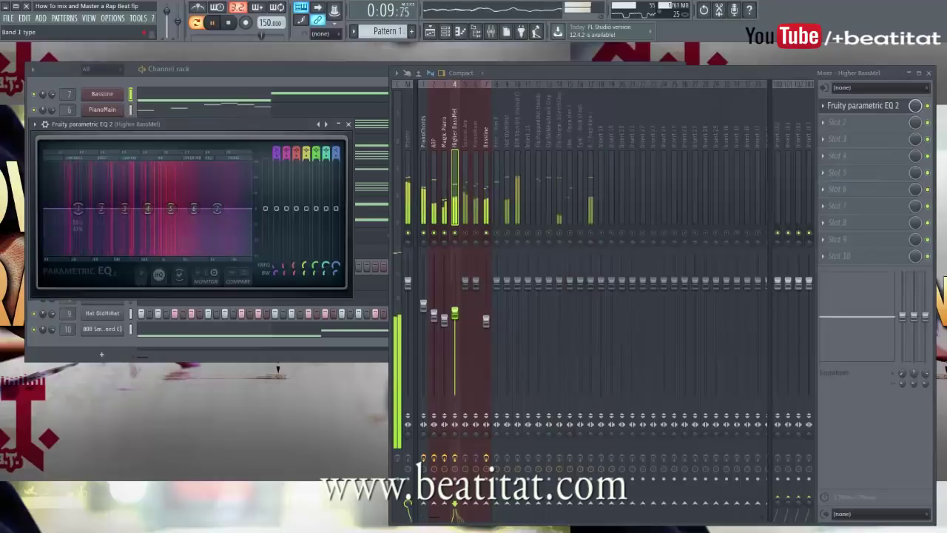
{"action": "left_click_drag", "start_coordinate": [276, 153], "coordinate": [276, 161]}
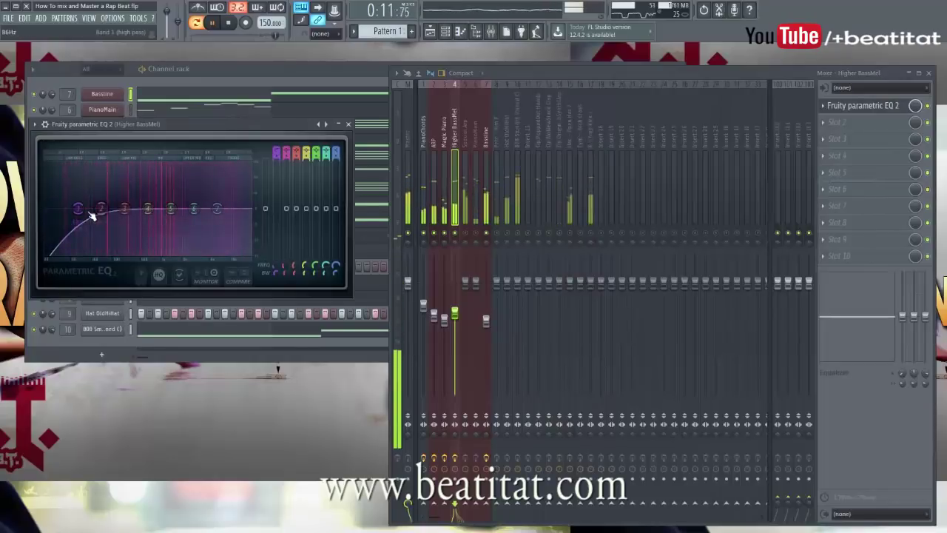
{"action": "left_click_drag", "start_coordinate": [90, 209], "coordinate": [205, 217]}
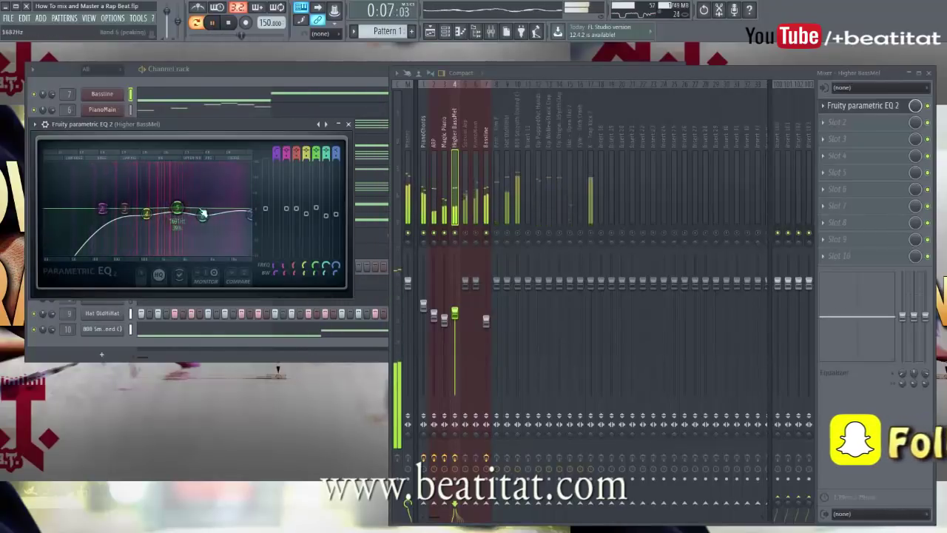
{"action": "left_click", "coordinate": [349, 124]}
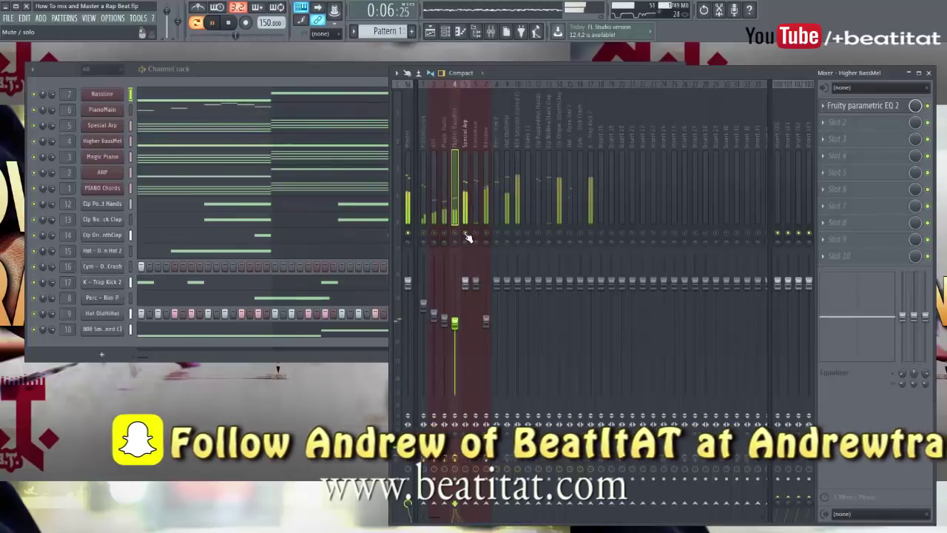
- Play Special Arp in solo and lower its volume well below the other melody tracks, bring back ARP and Magic Piano, and stop playback
{"action": "key", "text": "space"}
{"action": "key", "text": "space"}
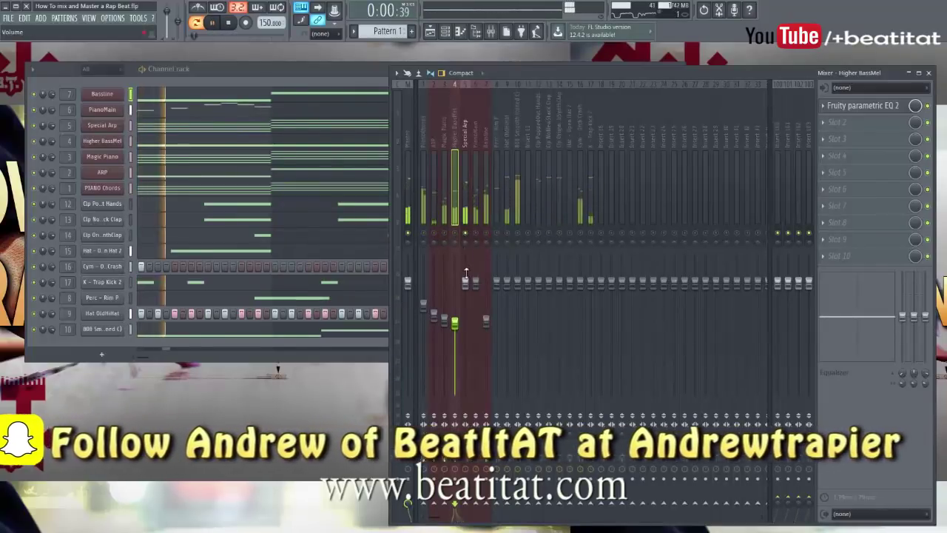
{"action": "left_click", "coordinate": [464, 246]}
{"action": "left_click_drag", "start_coordinate": [464, 296], "coordinate": [465, 312]}
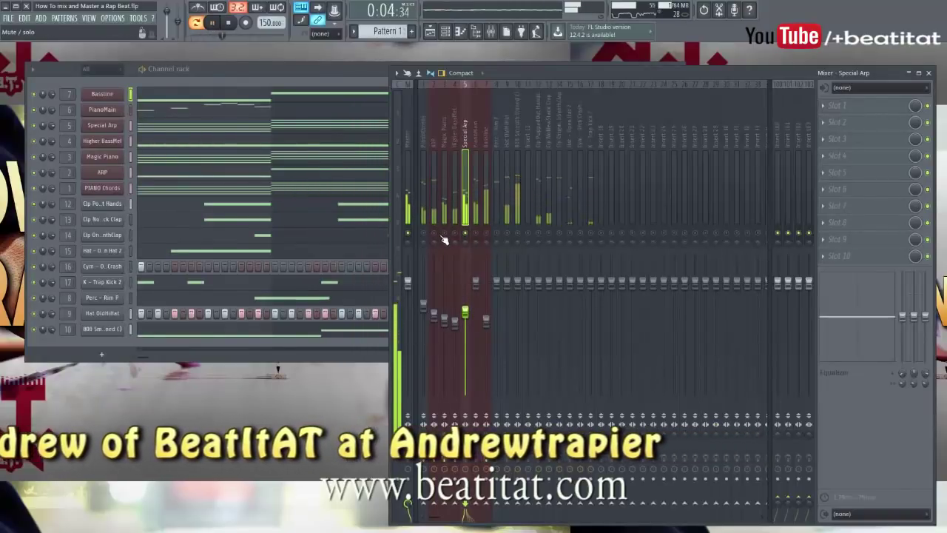
{"action": "left_click_drag", "start_coordinate": [465, 312], "coordinate": [465, 336]}
{"action": "left_click", "coordinate": [228, 23]}
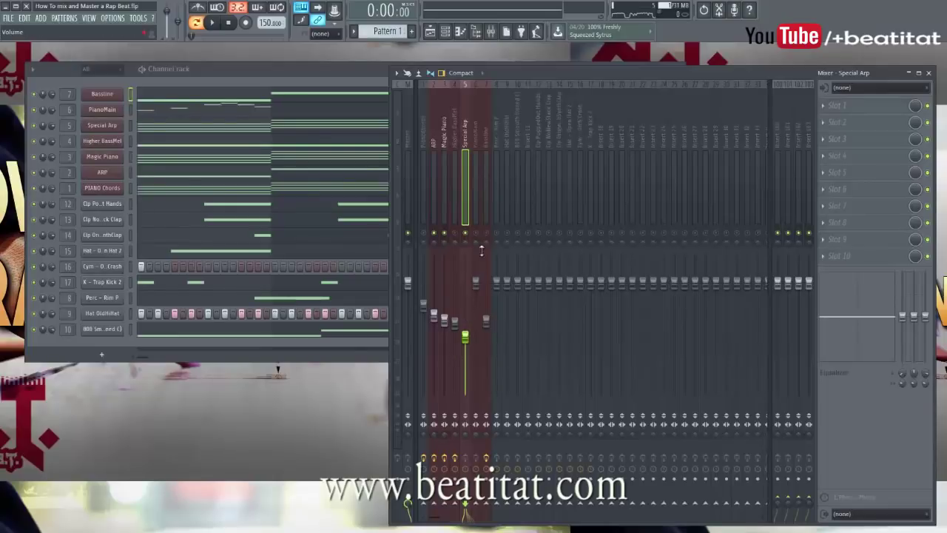
- Load Fruity Parametric EQ 2 on Special Arp, high-pass with band 1, slightly boost bands 2, 3 and 5, dip bands 4 and 6, and close it
{"action": "left_click", "coordinate": [839, 106]}
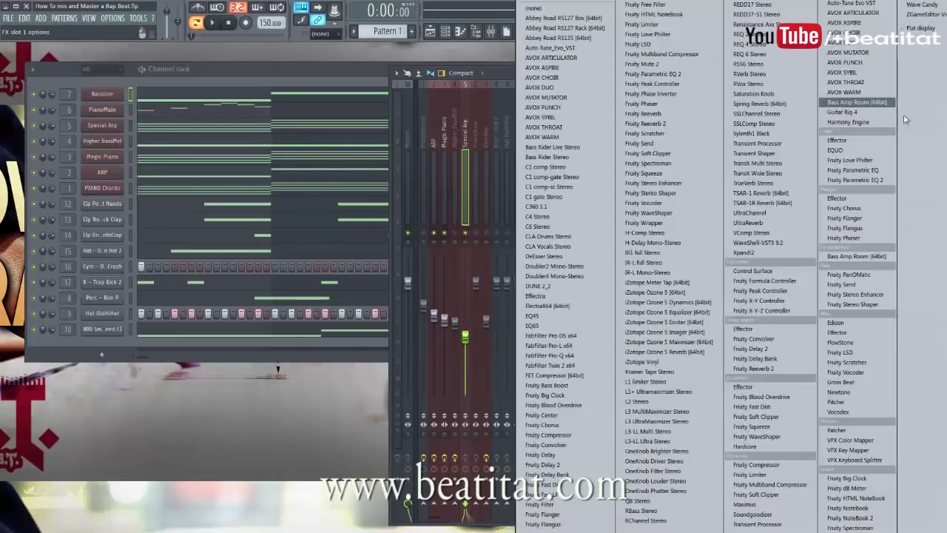
{"action": "left_click", "coordinate": [872, 179]}
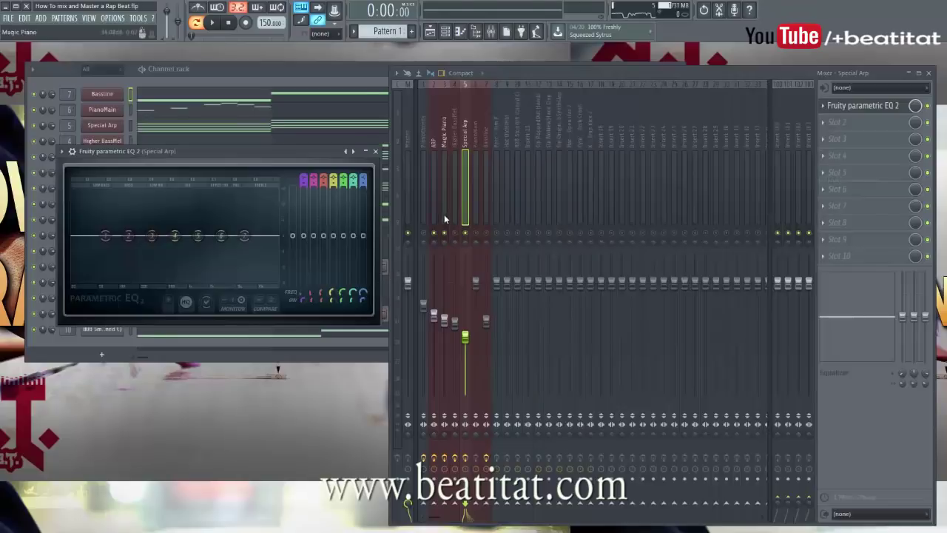
{"action": "key", "text": "space"}
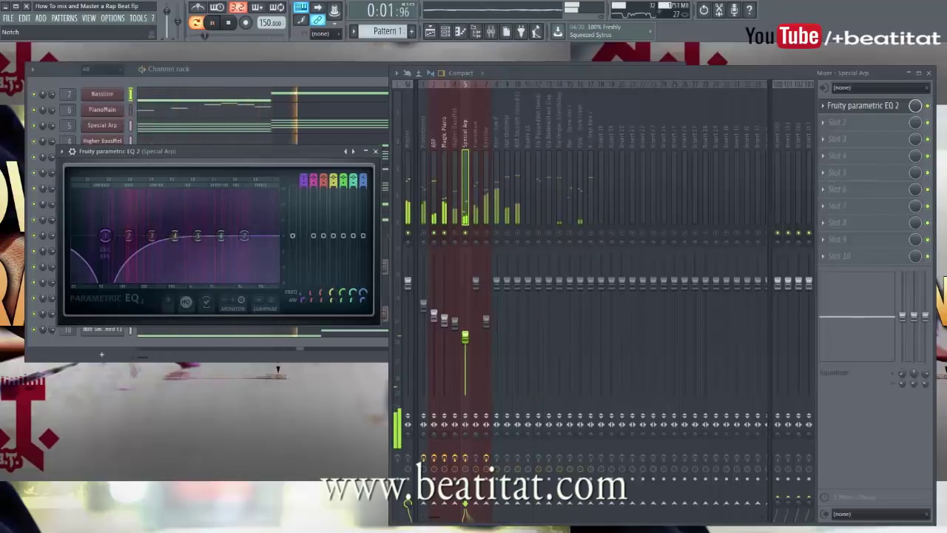
{"action": "left_click_drag", "start_coordinate": [304, 180], "coordinate": [303, 188]}
{"action": "left_click_drag", "start_coordinate": [107, 236], "coordinate": [208, 232]}
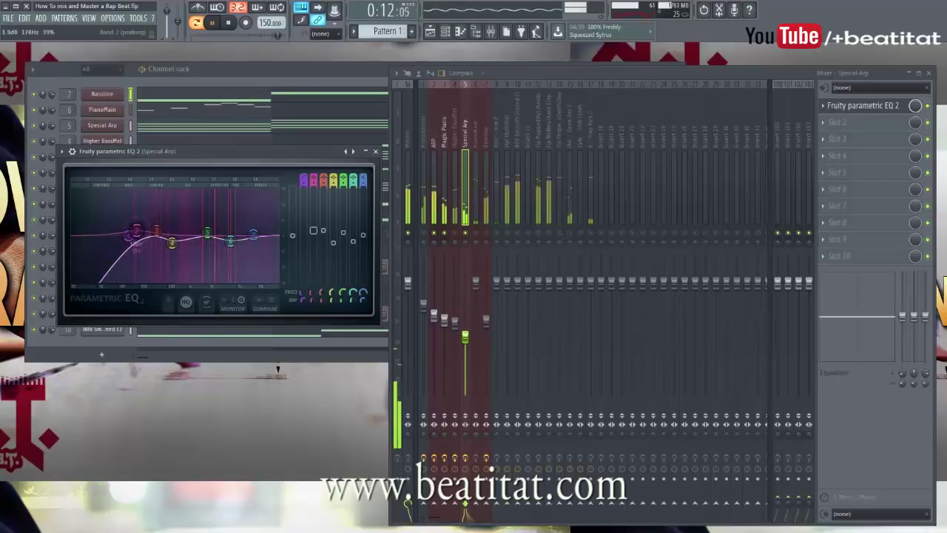
{"action": "left_click_drag", "start_coordinate": [303, 180], "coordinate": [304, 171]}
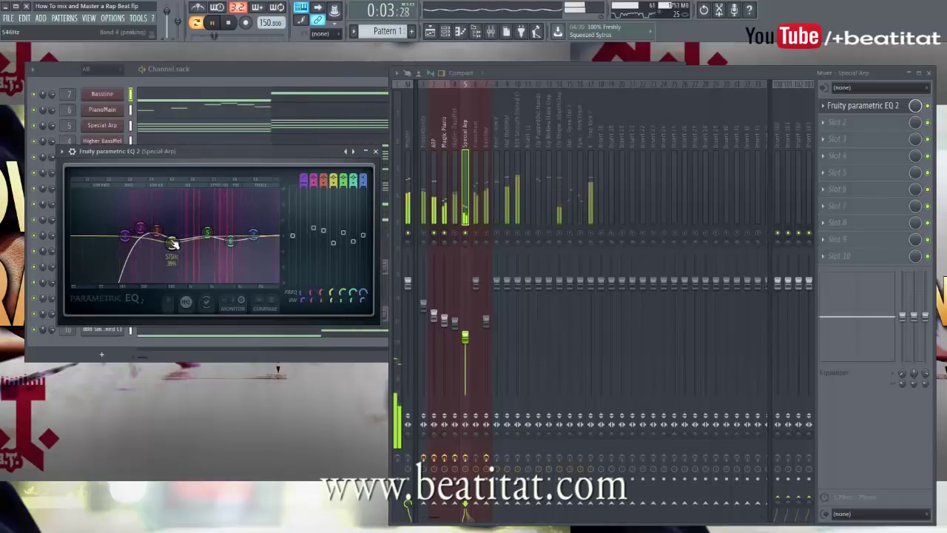
{"action": "left_click", "coordinate": [379, 152]}
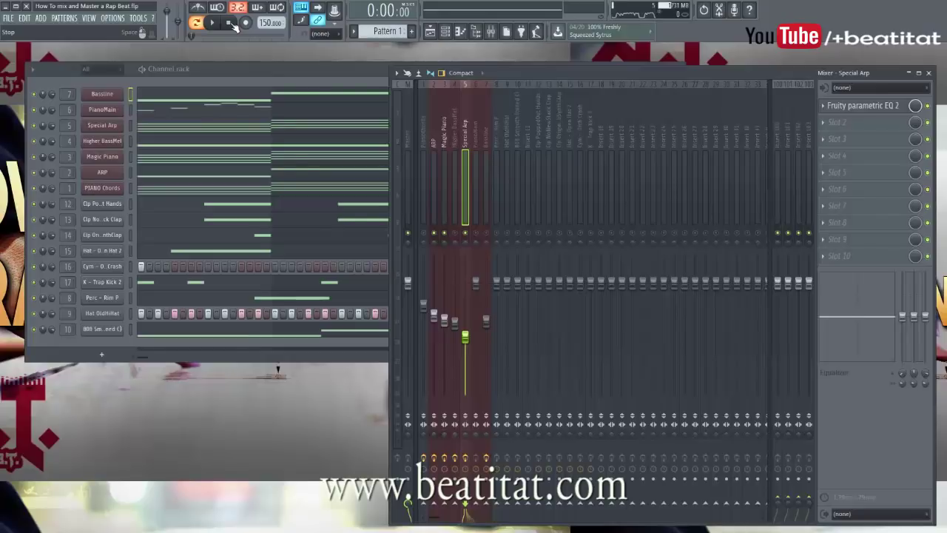
- Bring Bassline, Higher BassMel and PianoChords back into playback, lower Higher BassMel's volume slightly, and save the project
{"action": "left_click", "coordinate": [408, 139]}
{"action": "left_click", "coordinate": [466, 141]}
{"action": "left_click", "coordinate": [485, 144]}
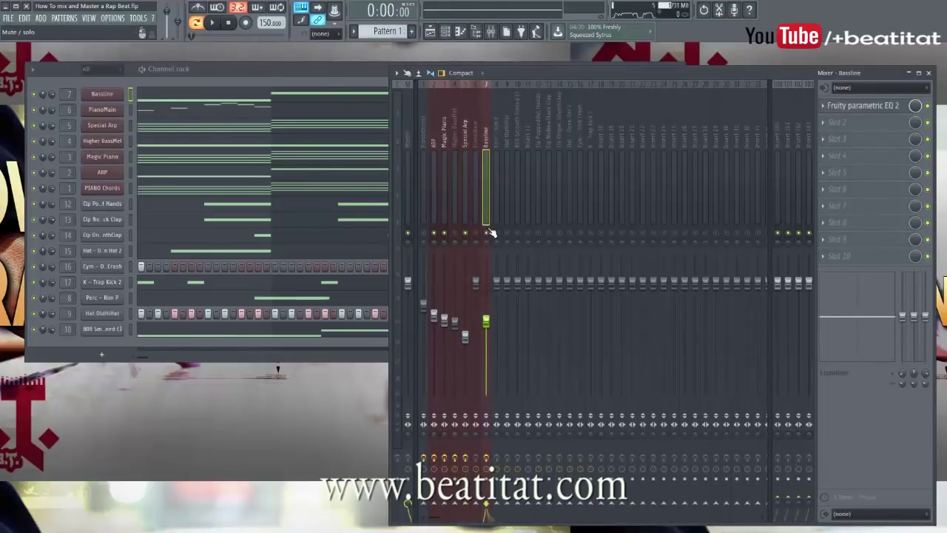
{"action": "left_click", "coordinate": [477, 179]}
{"action": "key", "text": "space"}
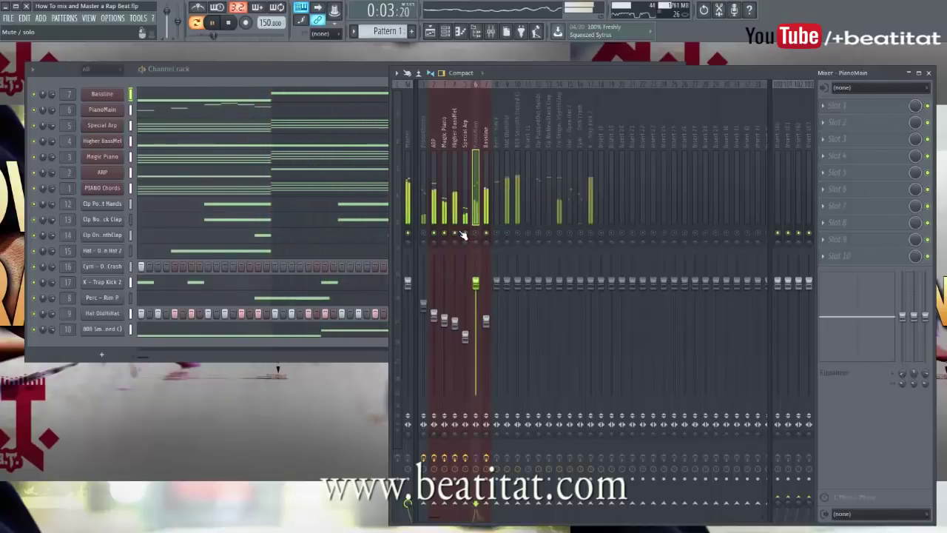
{"action": "left_click", "coordinate": [454, 248]}
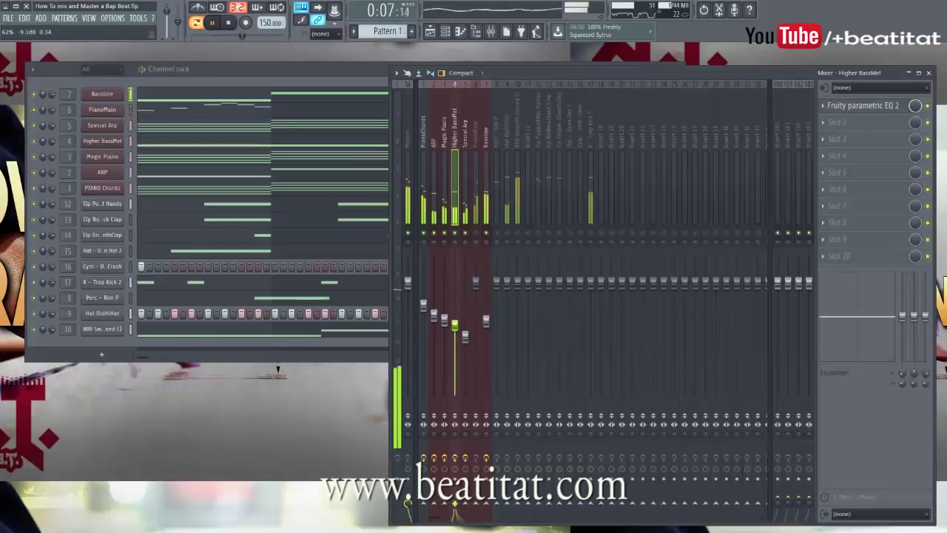
{"action": "key", "text": "ctrl+s"}
- Play PianoMain in solo and lower its volume to just above the level of the ARP track
{"action": "left_click", "coordinate": [478, 226]}
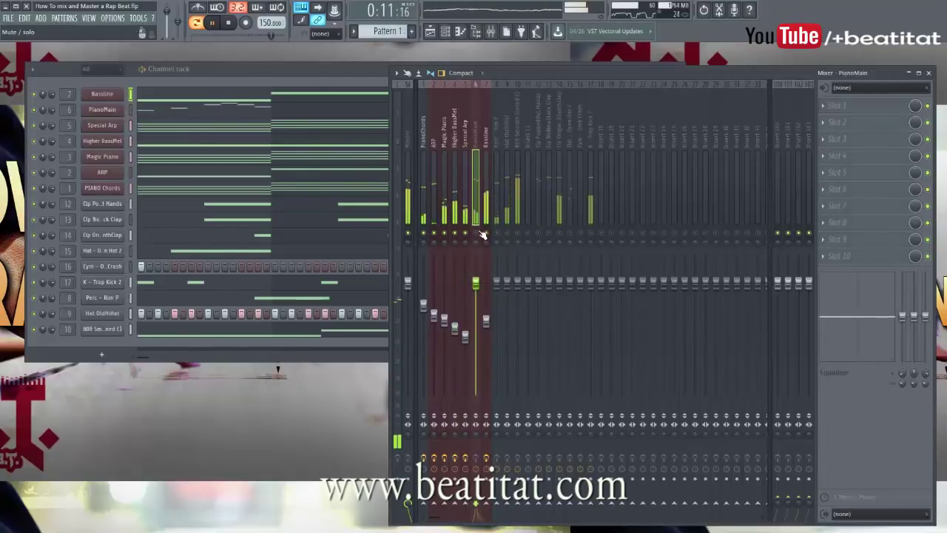
{"action": "key", "text": "space"}
{"action": "key", "text": "space"}
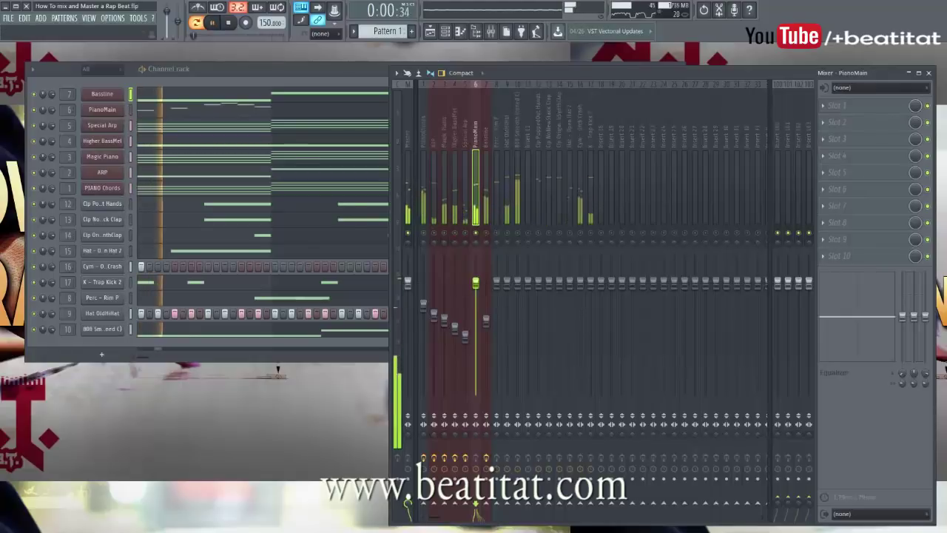
{"action": "left_click_drag", "start_coordinate": [476, 284], "coordinate": [476, 301]}
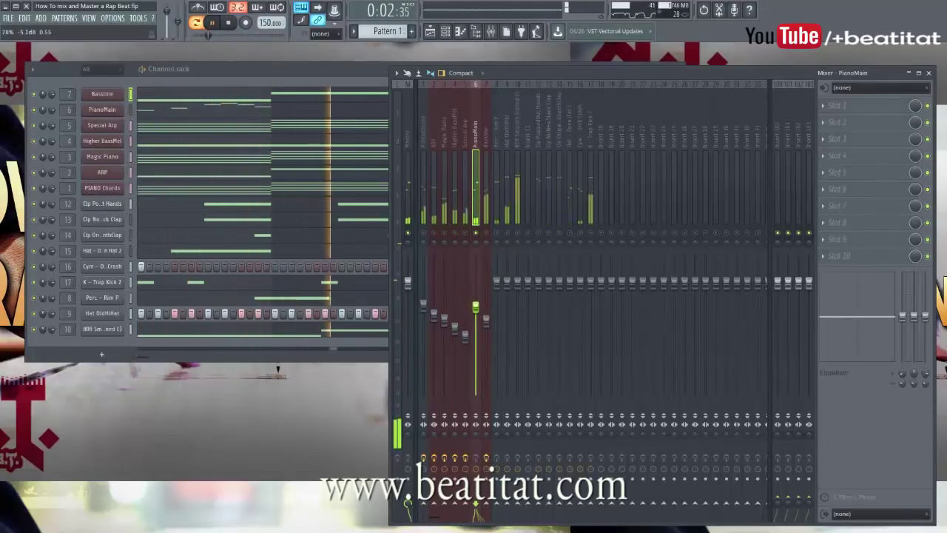
- Load Fruity Parametric EQ 2 on PianoMain, high-pass the lows with band 1, and stop playback
{"action": "left_click", "coordinate": [844, 106]}
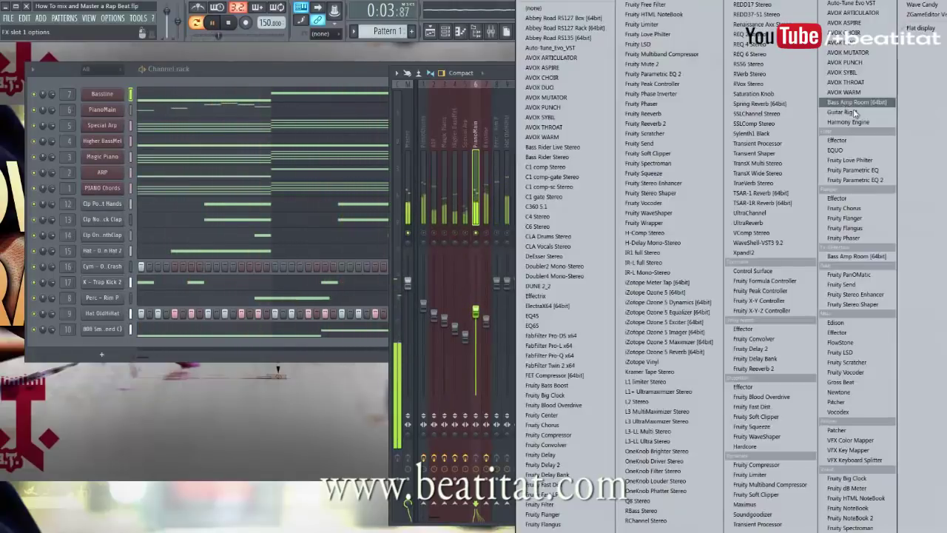
{"action": "left_click", "coordinate": [855, 180]}
{"action": "left_click_drag", "start_coordinate": [330, 205], "coordinate": [330, 222]}
{"action": "left_click_drag", "start_coordinate": [132, 263], "coordinate": [182, 264]}
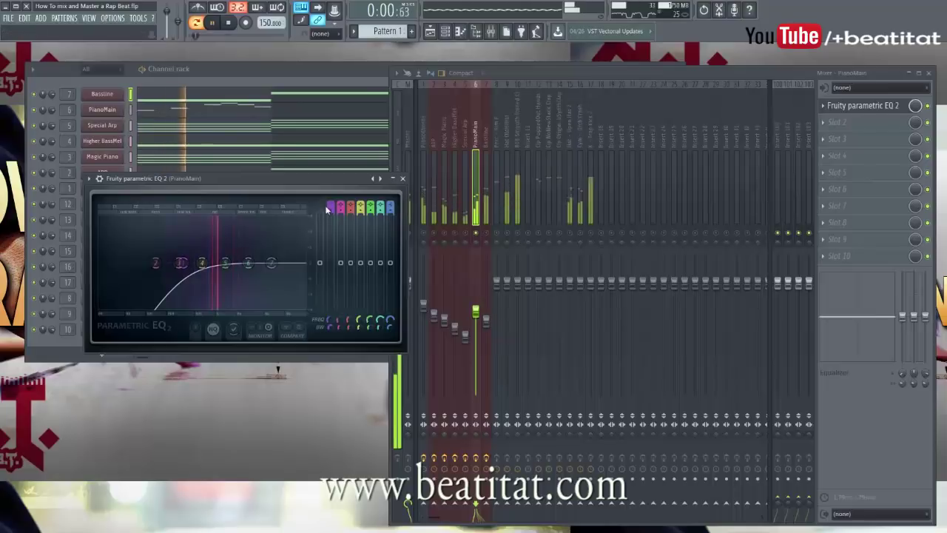
{"action": "left_click", "coordinate": [229, 24]}
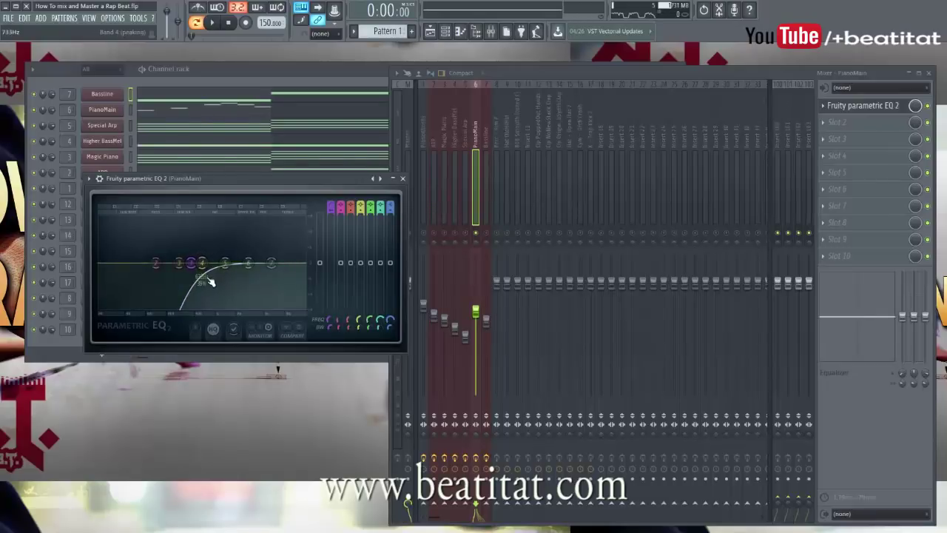
- Slightly raise PianoMain's EQ bands 4 and 5, dip band 6, cut the highs with band 7, and close the EQ
{"action": "key", "text": "space"}
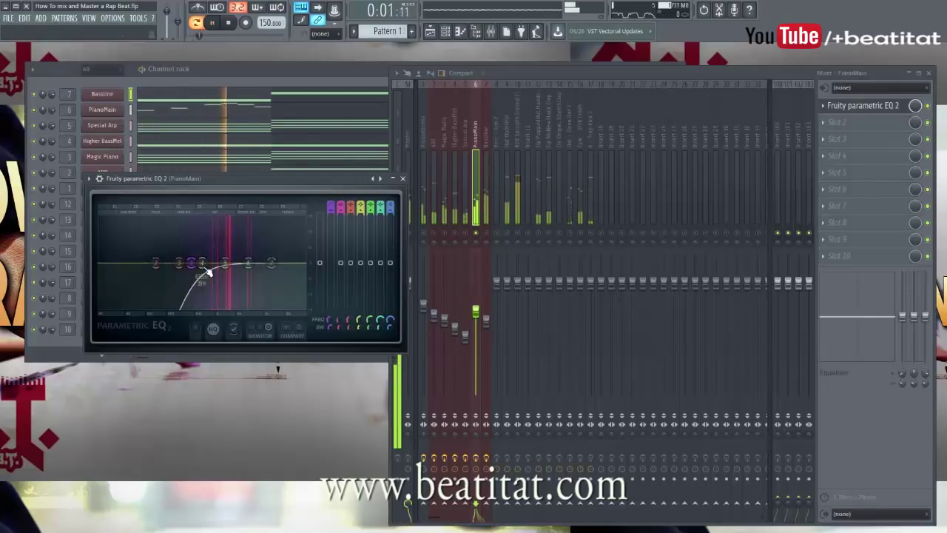
{"action": "key", "text": "space"}
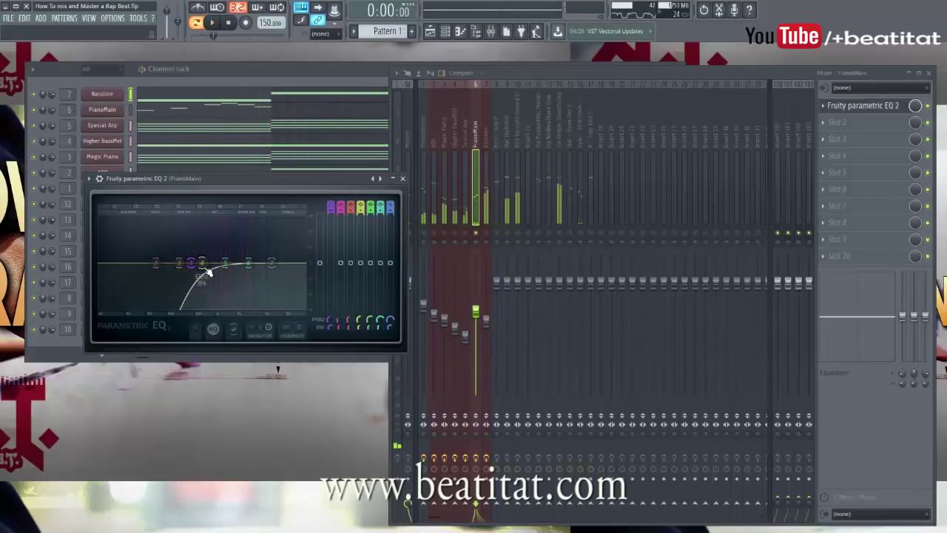
{"action": "left_click_drag", "start_coordinate": [201, 263], "coordinate": [304, 293]}
{"action": "key", "text": "space"}
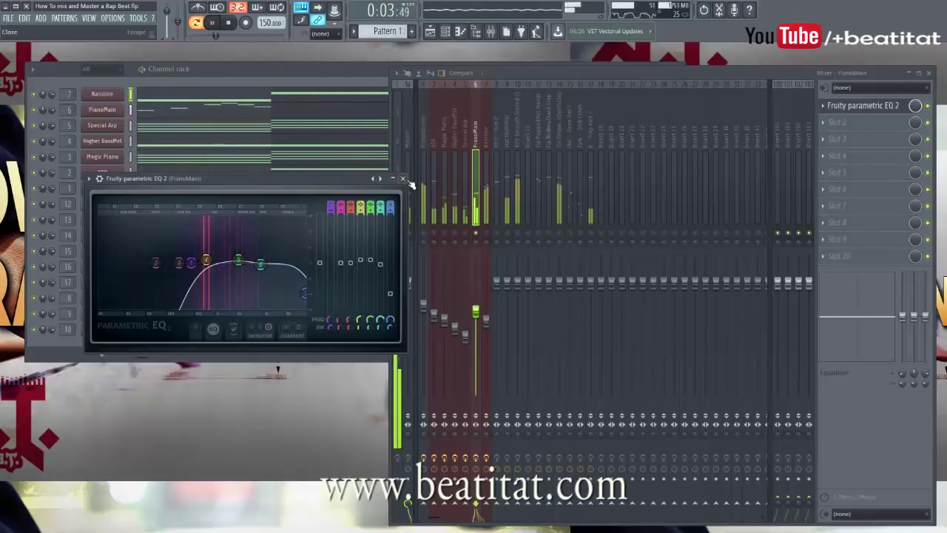
{"action": "left_click", "coordinate": [862, 105]}
{"action": "key", "text": "space"}
- Load FET Compressor in PianoMain's second effect slot with the Piano Presence preset and close the plugin
{"action": "left_click", "coordinate": [863, 121]}
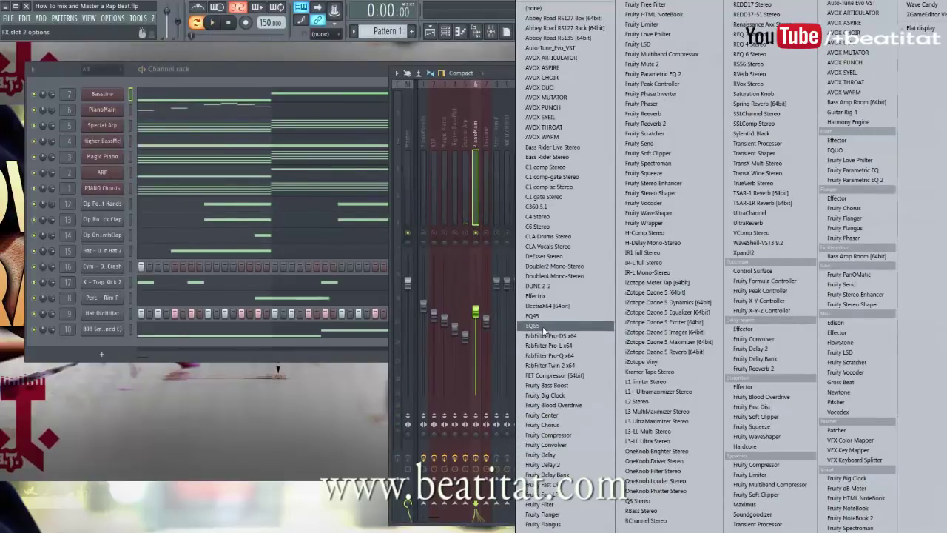
{"action": "left_click", "coordinate": [594, 376]}
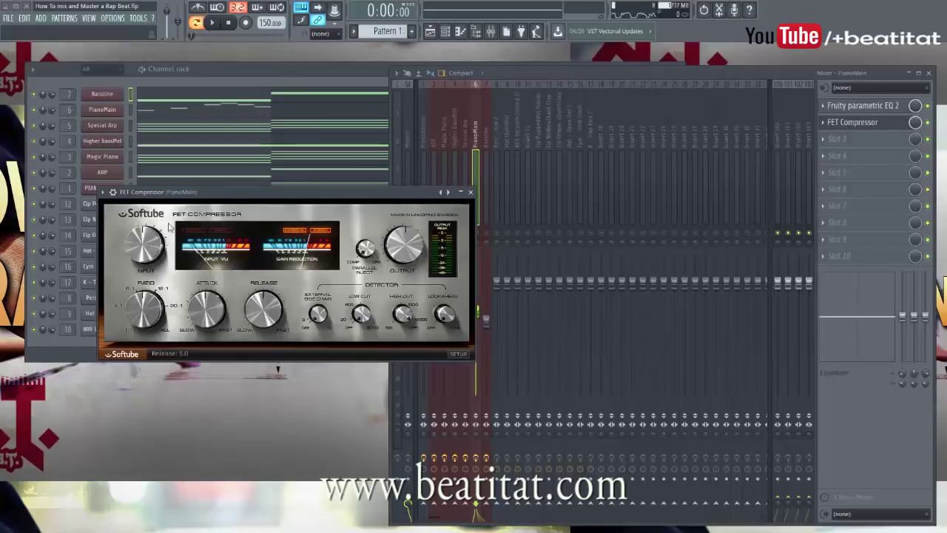
{"action": "left_click", "coordinate": [104, 193]}
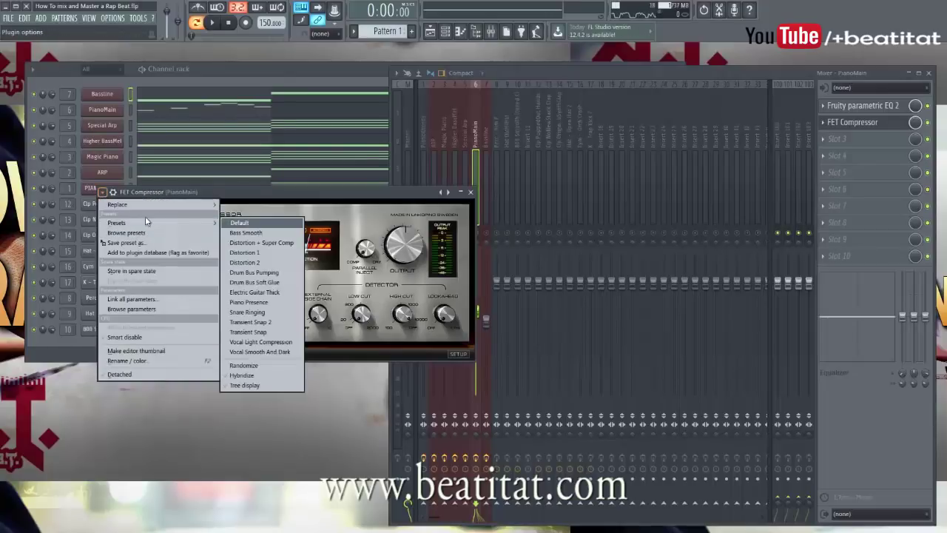
{"action": "mouse_move", "coordinate": [148, 221]}
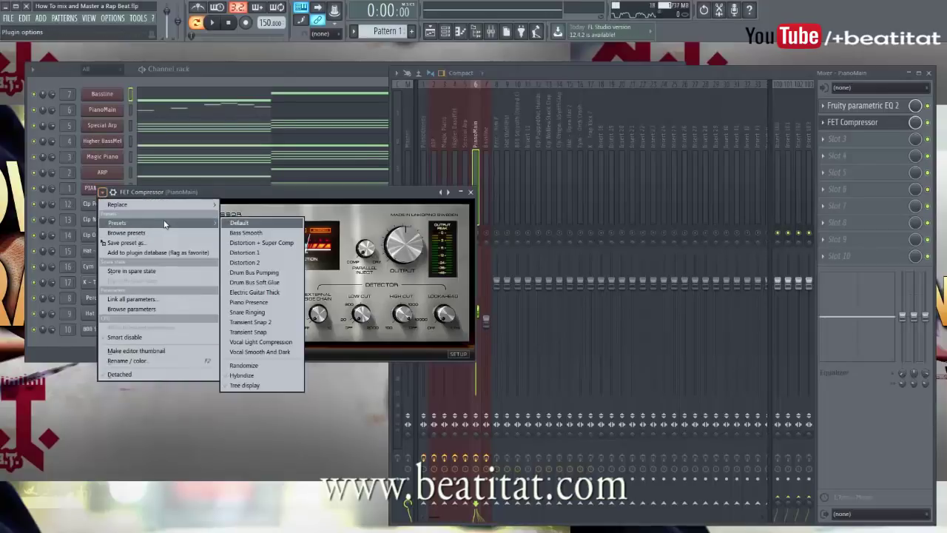
{"action": "left_click", "coordinate": [274, 303]}
{"action": "left_click", "coordinate": [478, 188]}
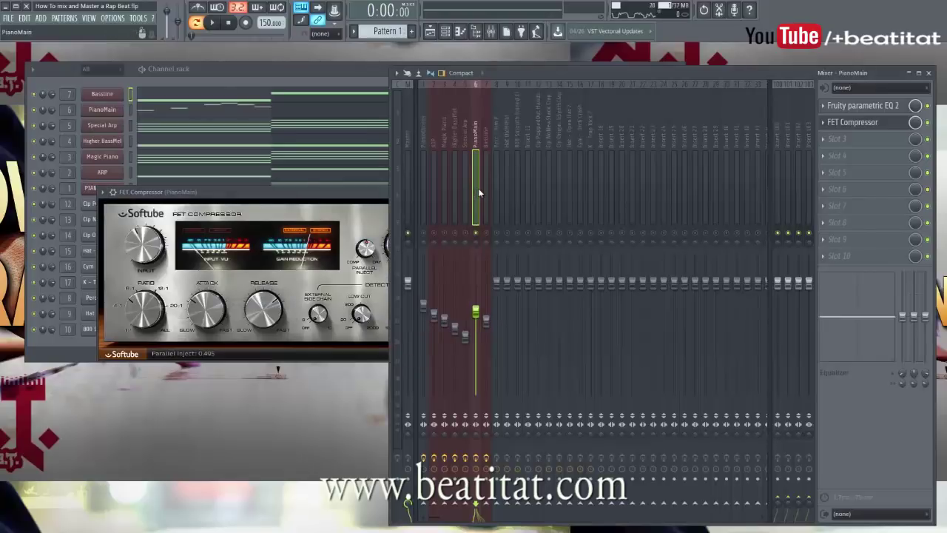
{"action": "left_click", "coordinate": [382, 194]}
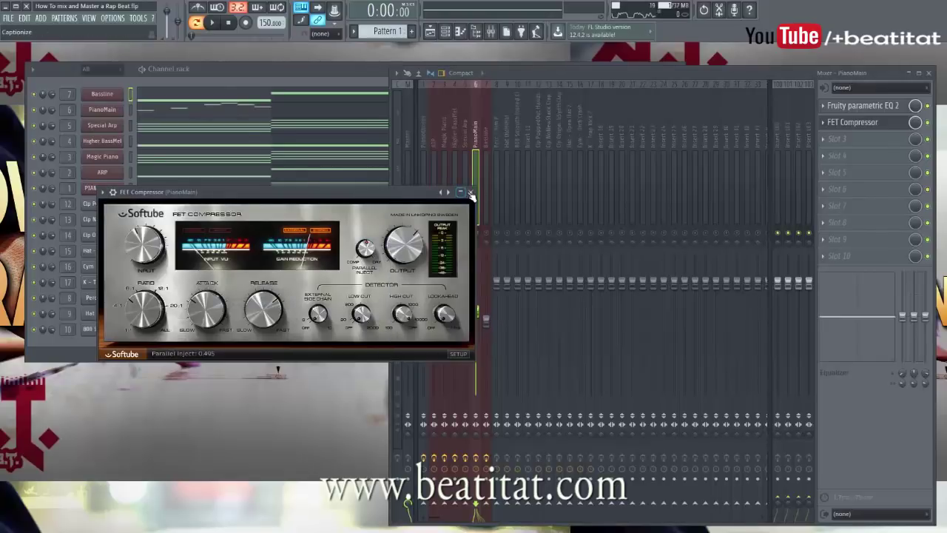
{"action": "left_click", "coordinate": [470, 192]}
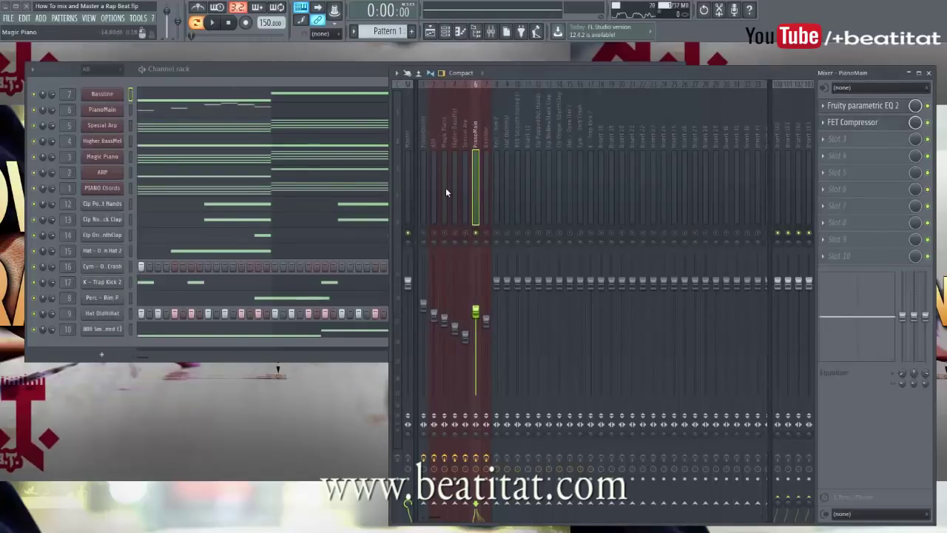
- Audition PianoMain in solo and with the other melody tracks, lower its volume to about -7.6 dB, and save the project
{"action": "left_click", "coordinate": [217, 66]}
{"action": "key", "text": "space"}
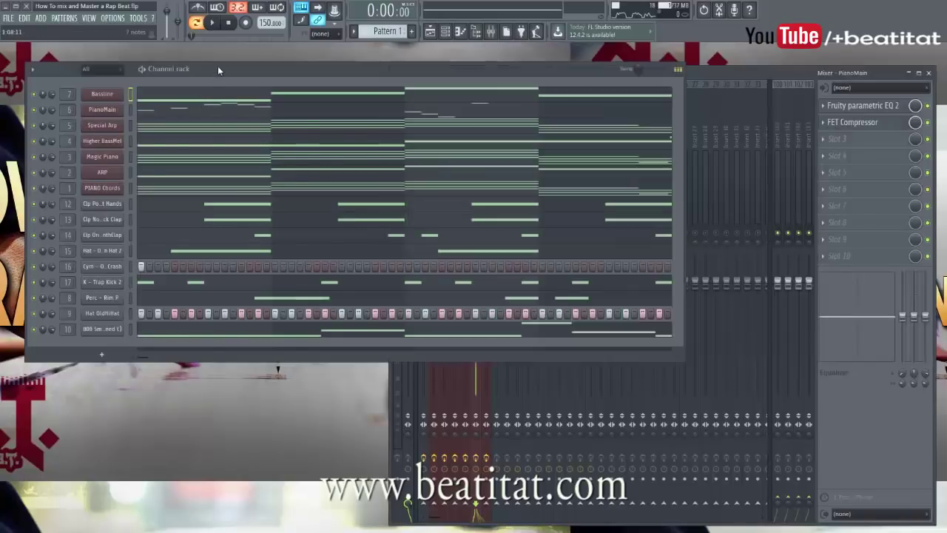
{"action": "left_click", "coordinate": [832, 393]}
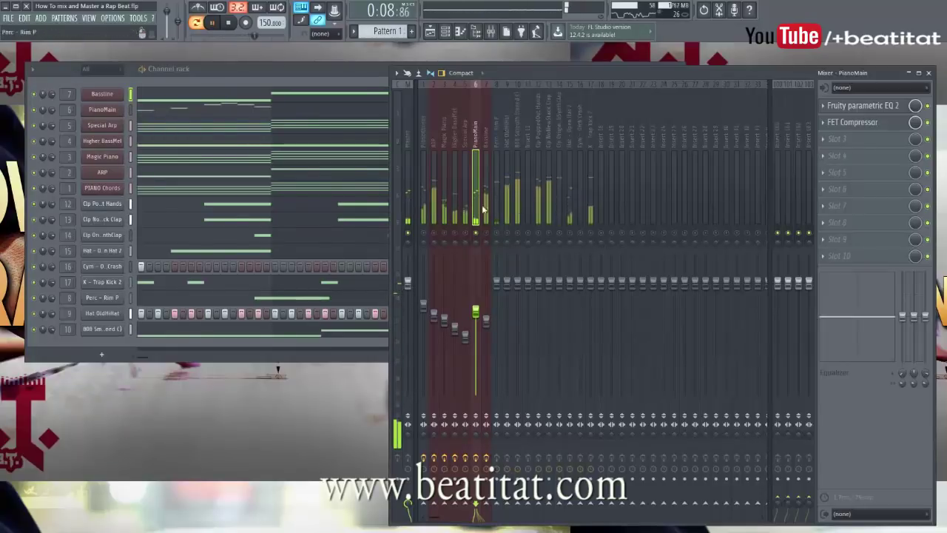
{"action": "key", "text": "space"}
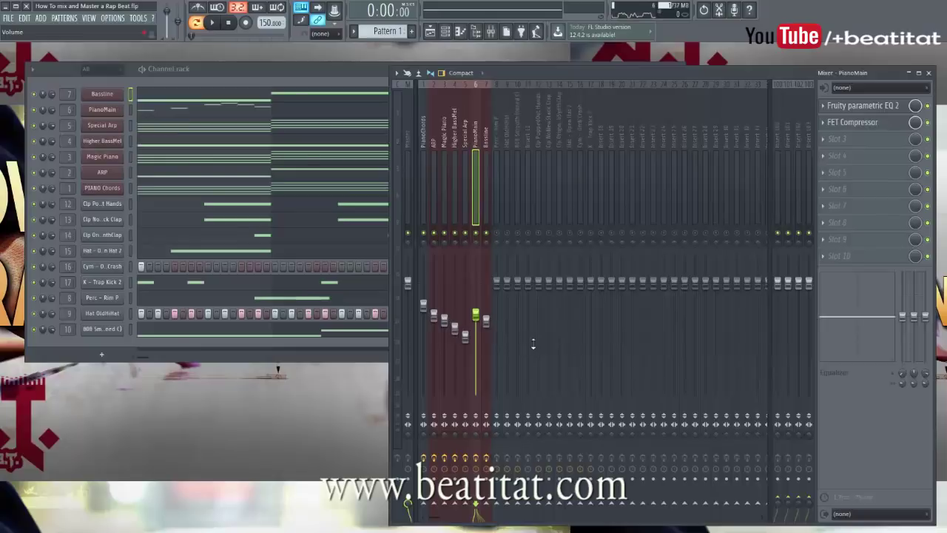
{"action": "key", "text": "space"}
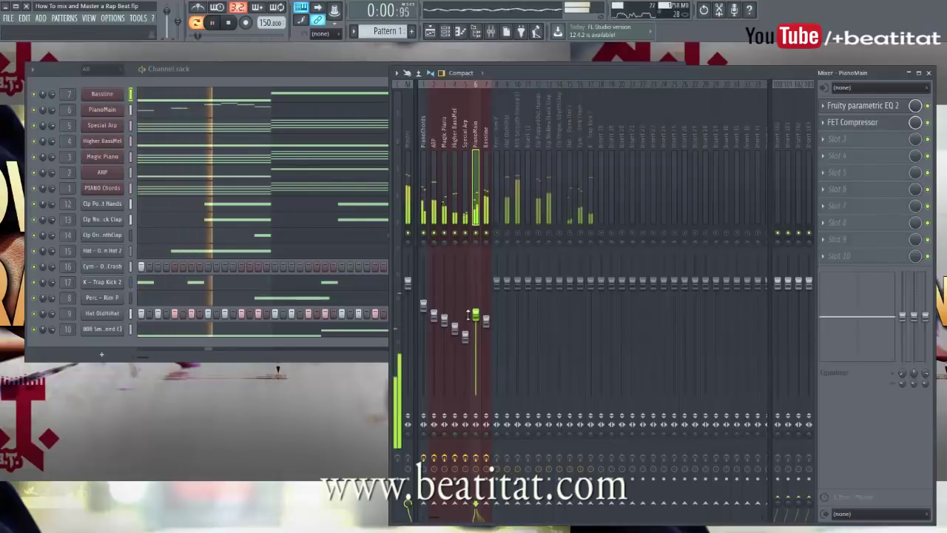
{"action": "left_click_drag", "start_coordinate": [477, 316], "coordinate": [477, 322]}
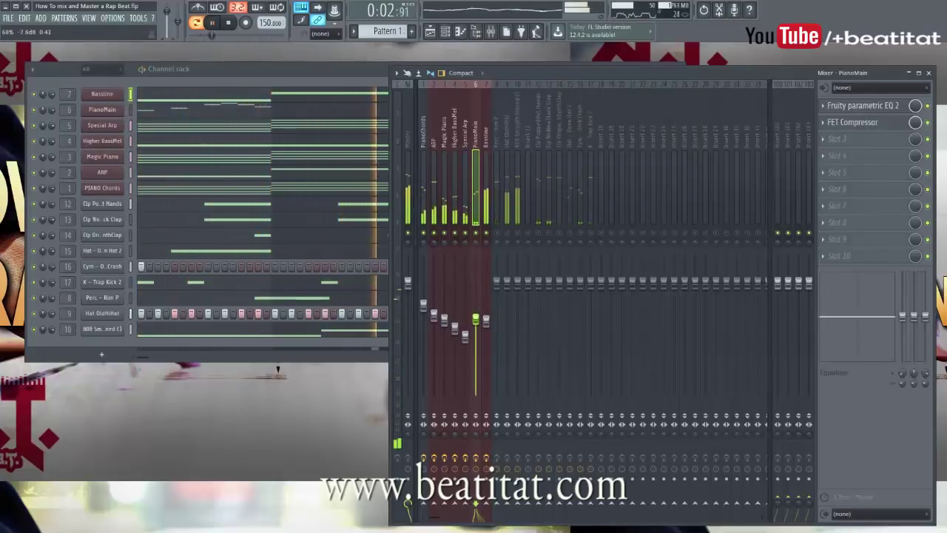
{"action": "key", "text": "ctrl+s"}
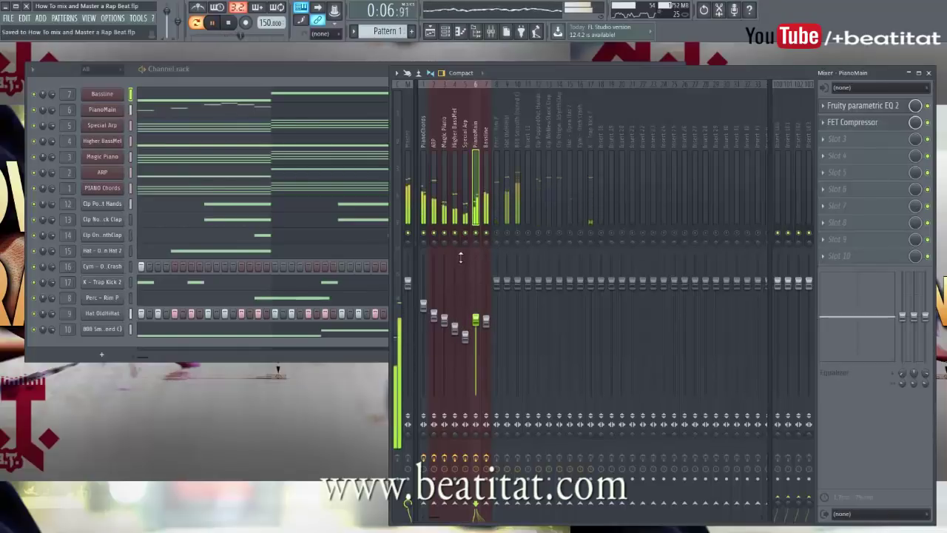
- Check the Master track during playback, stop the beat, and look through the Bassline and 808 mixer tracks
{"action": "left_click", "coordinate": [408, 187]}
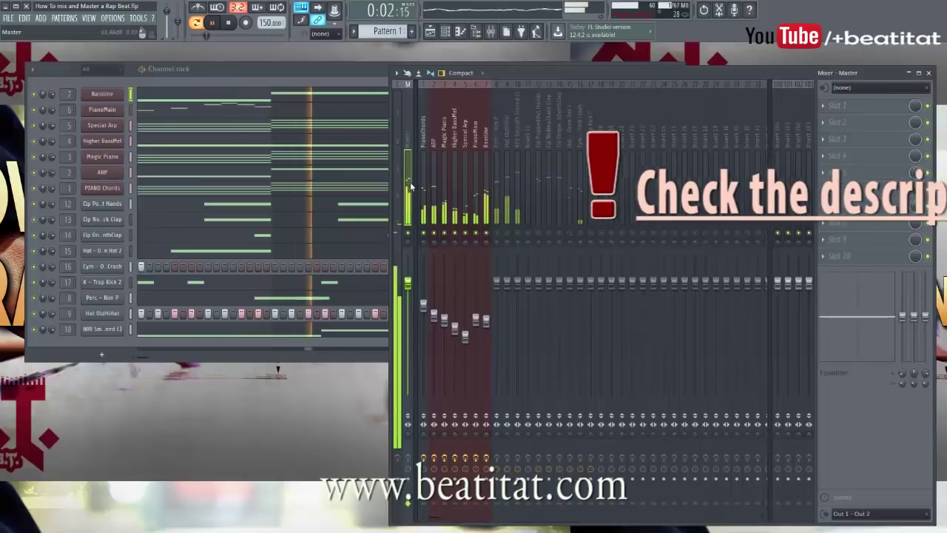
{"action": "key", "text": "space"}
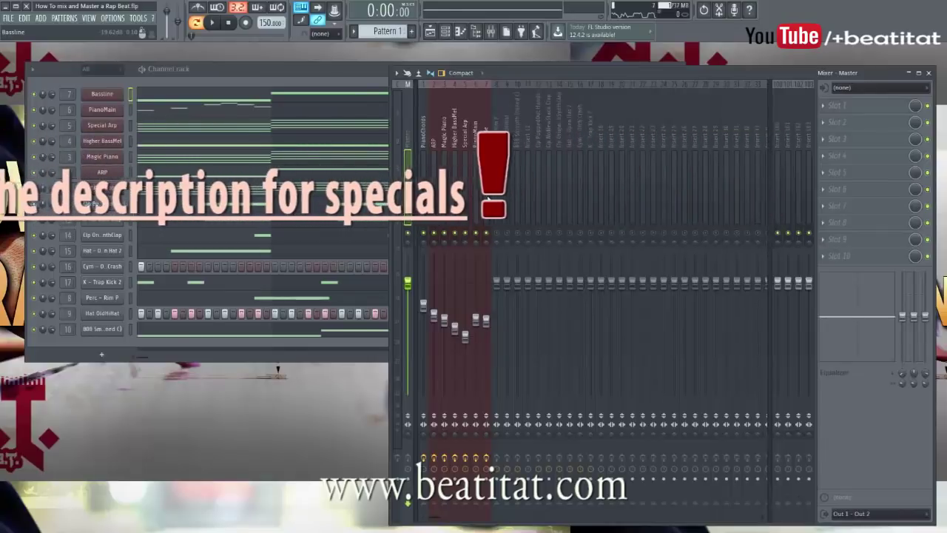
{"action": "left_click", "coordinate": [490, 185]}
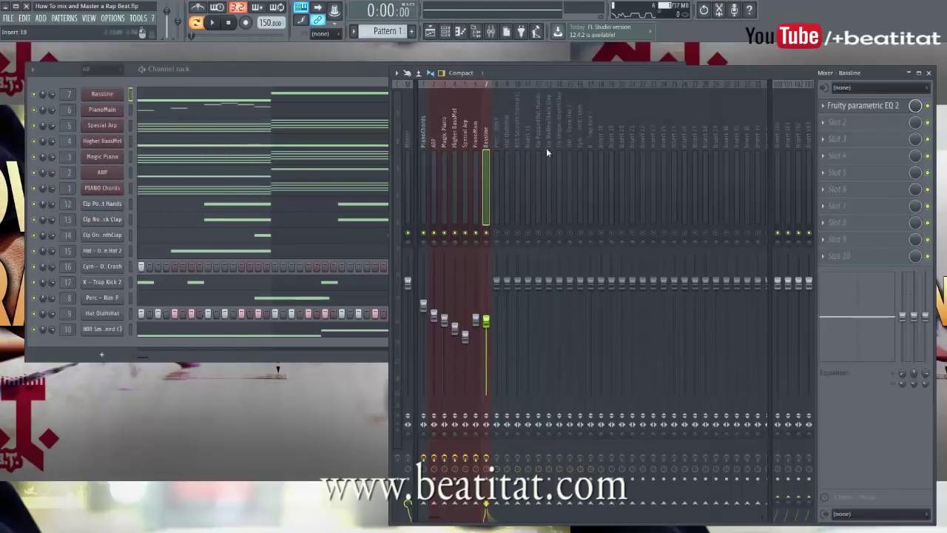
{"action": "left_click", "coordinate": [519, 148]}
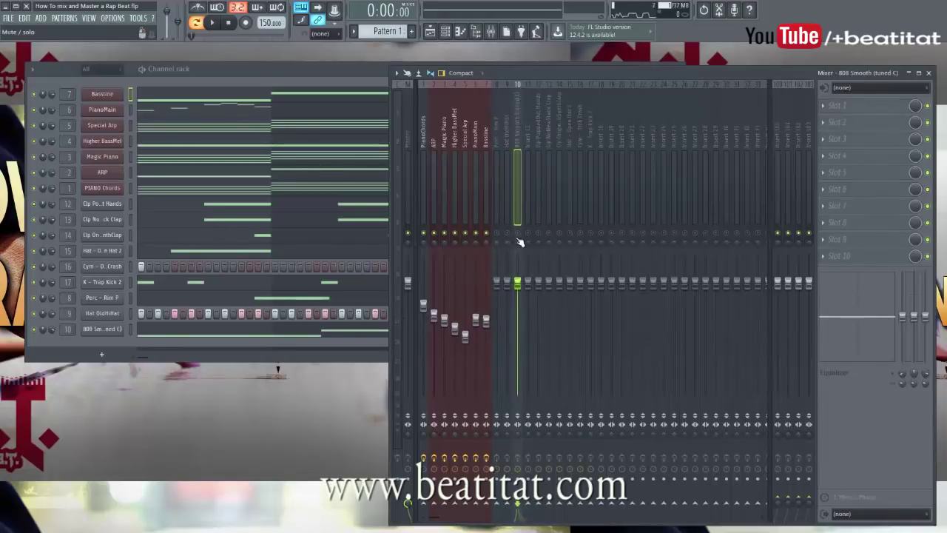
- Enable the Perc - Rim P mixer track and lower its volume while the beat plays
{"action": "left_click", "coordinate": [496, 173]}
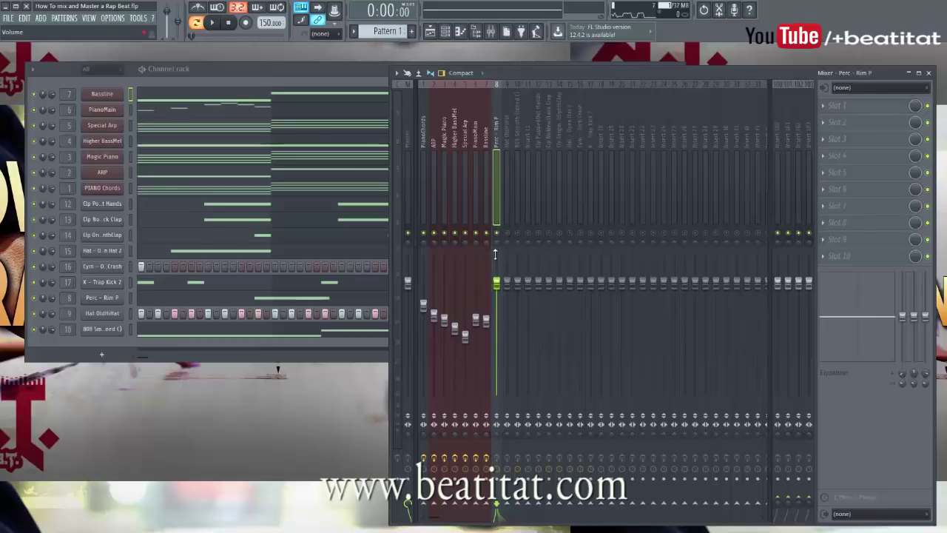
{"action": "key", "text": "space"}
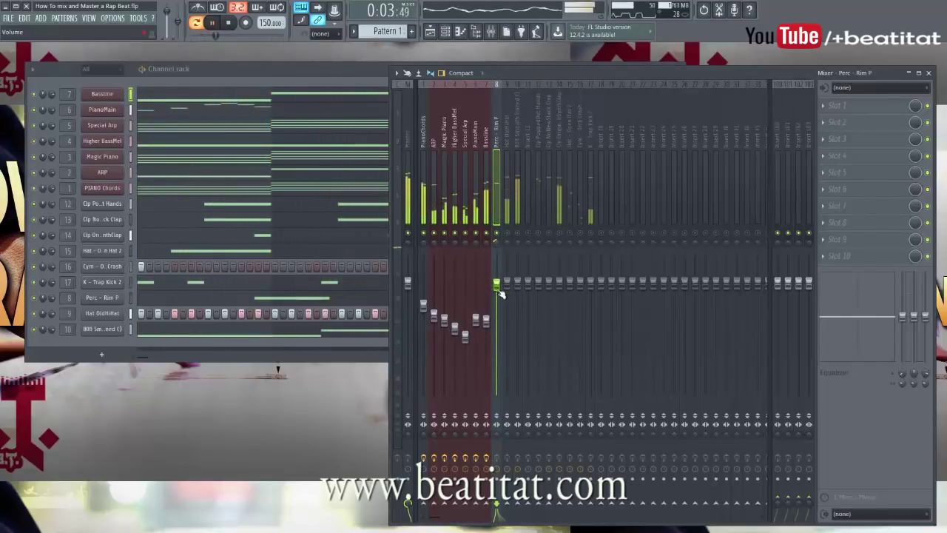
{"action": "left_click_drag", "start_coordinate": [500, 294], "coordinate": [500, 307]}
- Load Fruity Parametric EQ 2 on Perc - Rim P, high-pass the lows with band 1, slightly cut the highs, and close the EQ
{"action": "left_click", "coordinate": [840, 107]}
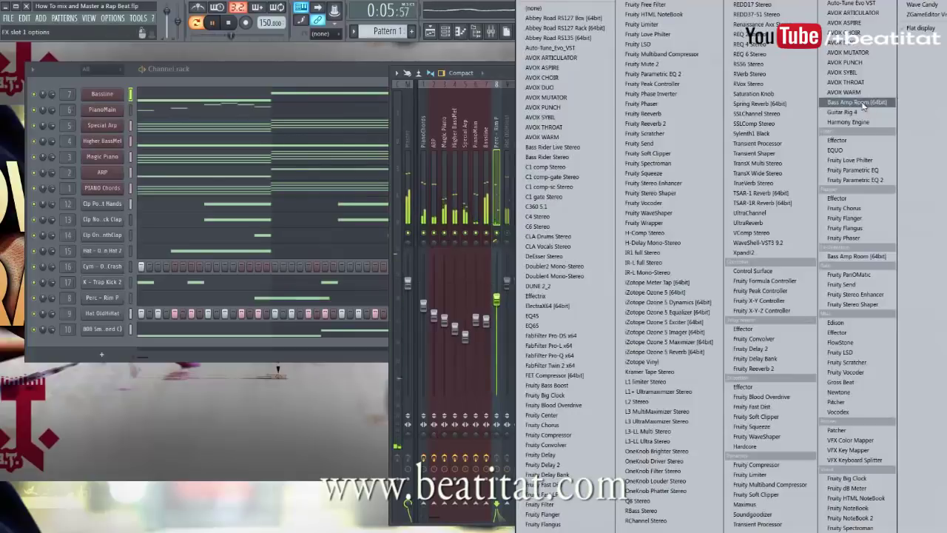
{"action": "left_click", "coordinate": [855, 180]}
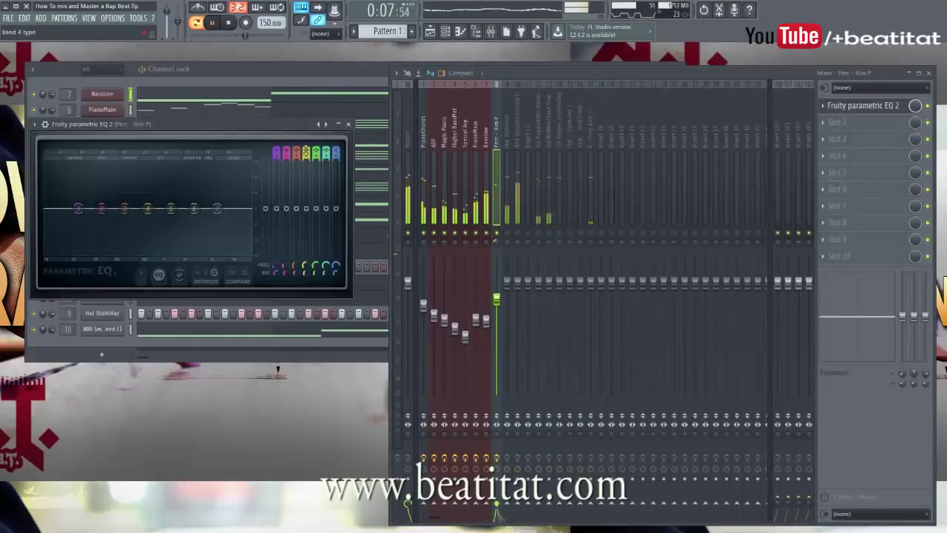
{"action": "left_click_drag", "start_coordinate": [276, 152], "coordinate": [276, 169]}
{"action": "left_click_drag", "start_coordinate": [79, 210], "coordinate": [112, 211]}
{"action": "left_click_drag", "start_coordinate": [171, 211], "coordinate": [235, 218]}
{"action": "left_click", "coordinate": [348, 125]}
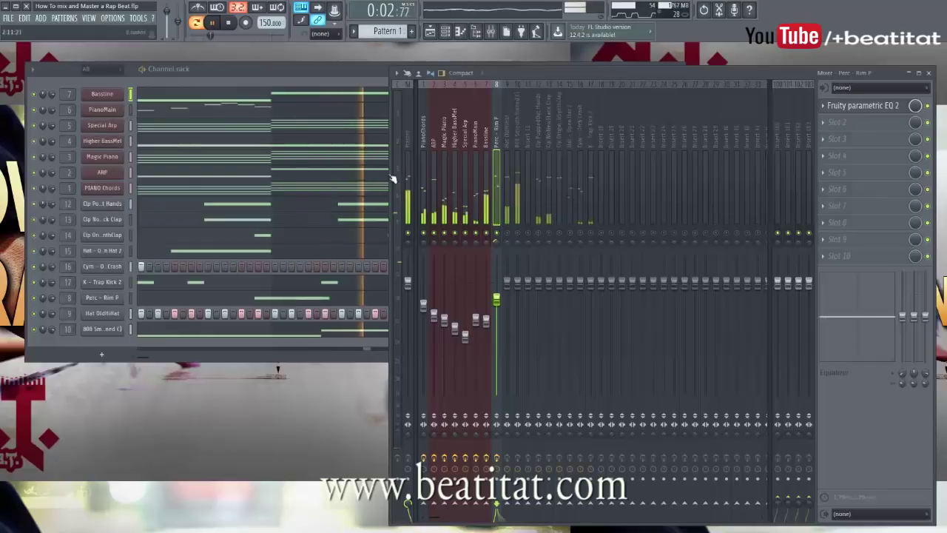
- Load Fruity Reeverb 2 in Perc - Rim P's third effect slot, adjust its levels while auditioning, and close the plugin
{"action": "key", "text": "space"}
{"action": "left_click", "coordinate": [837, 138]}
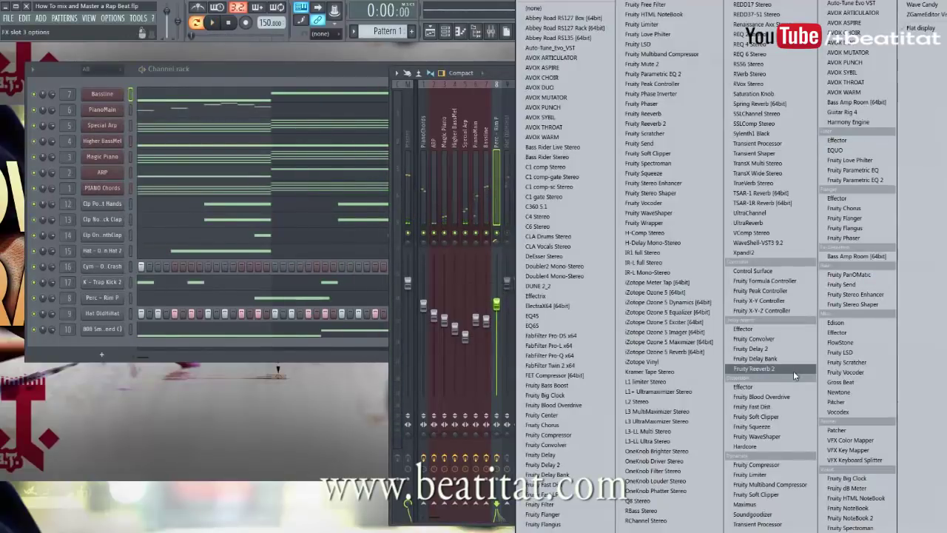
{"action": "left_click", "coordinate": [793, 368]}
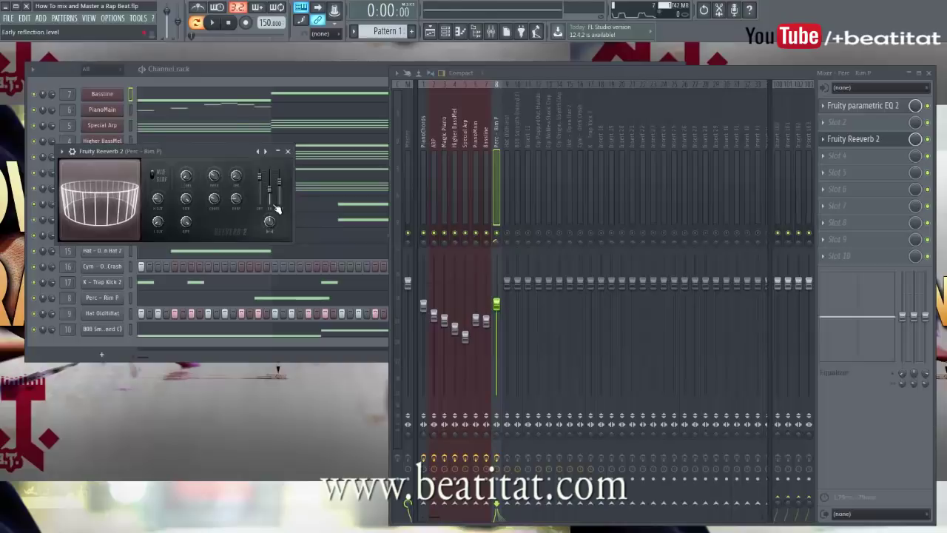
{"action": "key", "text": "space"}
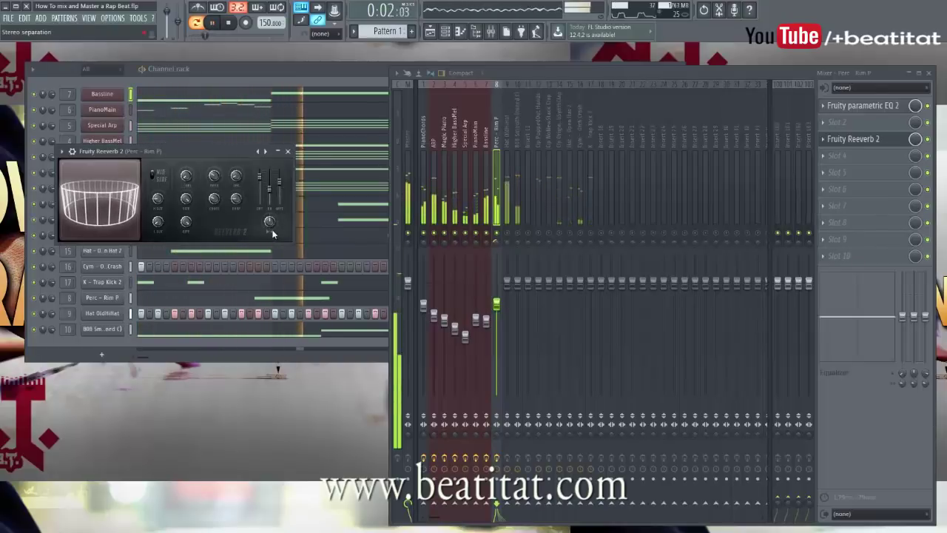
{"action": "key", "text": "space"}
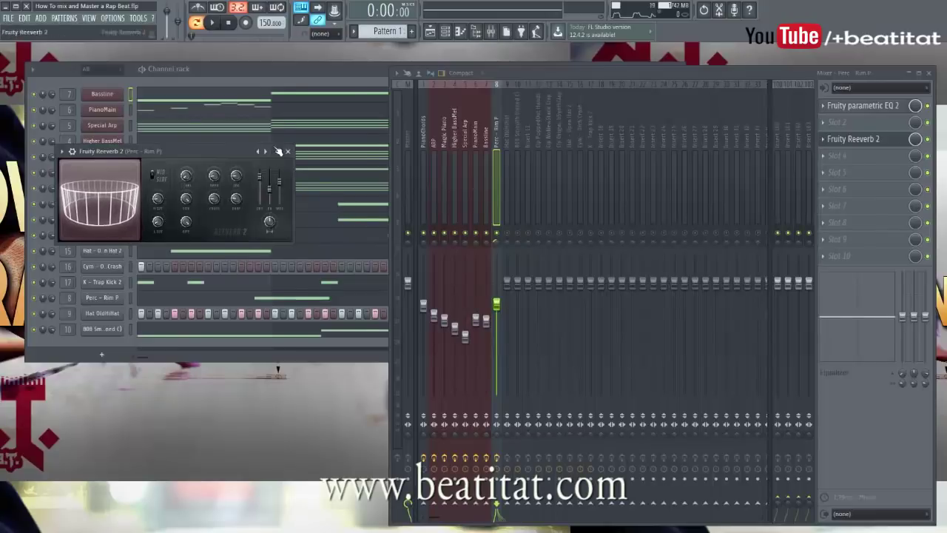
{"action": "key", "text": "space"}
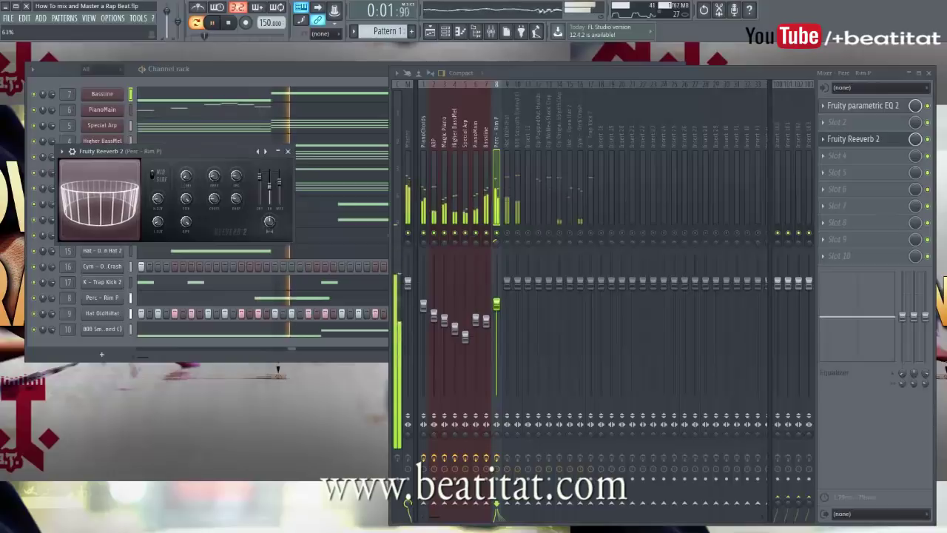
{"action": "left_click", "coordinate": [288, 152]}
- Lower Perc - Rim P's volume slightly more, save the project, and stop playback
{"action": "left_click_drag", "start_coordinate": [499, 304], "coordinate": [499, 312]}
{"action": "key", "text": "ctrl+s"}
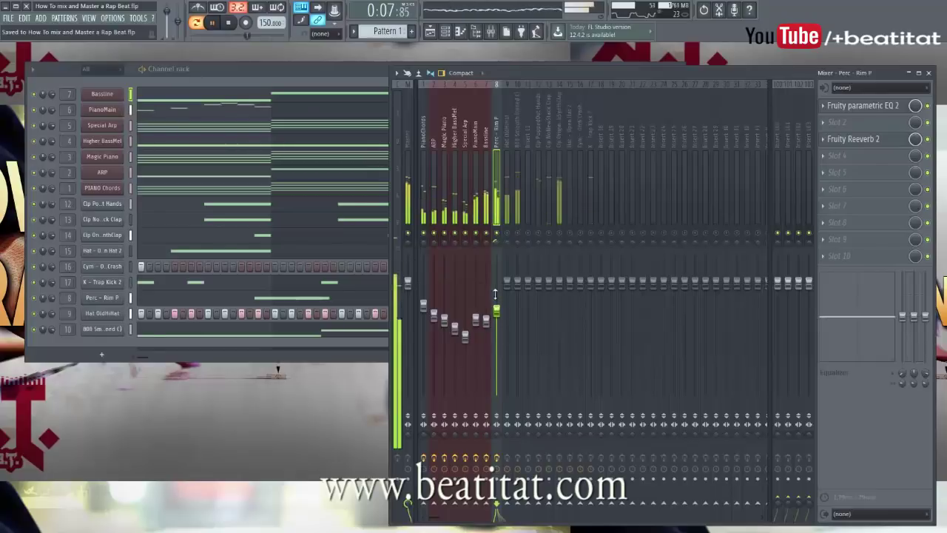
{"action": "key", "text": "space"}
- Add Fruity Fast Dist in Perc - Rim P's second slot, adjust its post and mix levels, and lower the track's volume
{"action": "left_click", "coordinate": [844, 123]}
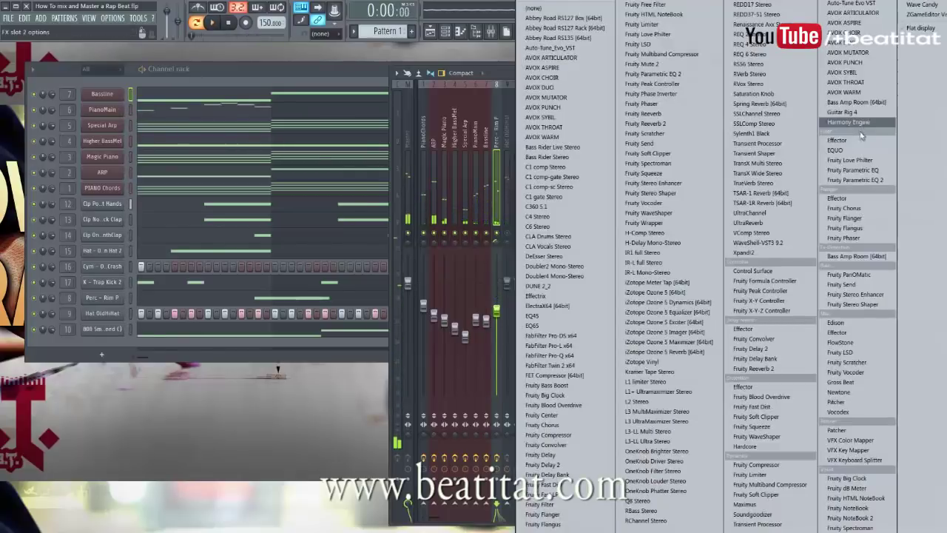
{"action": "left_click", "coordinate": [773, 408]}
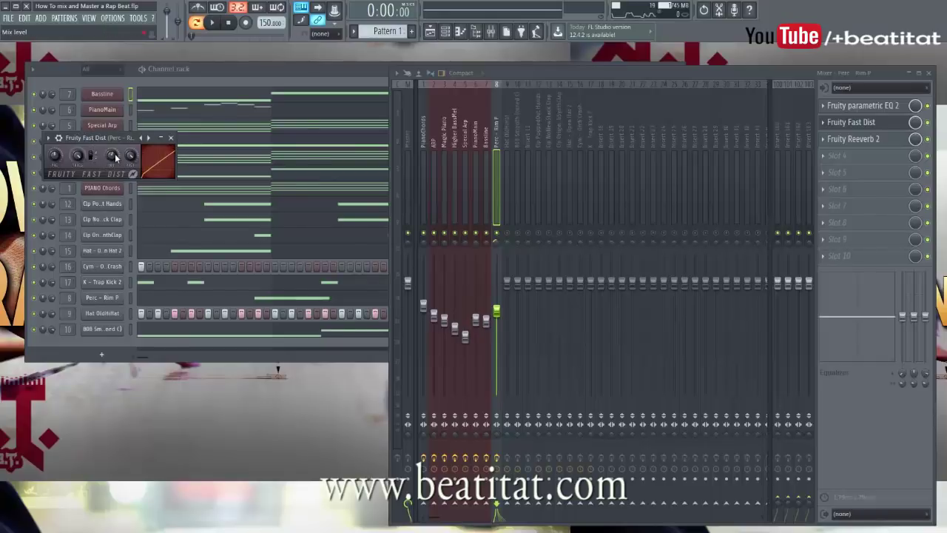
{"action": "key", "text": "space"}
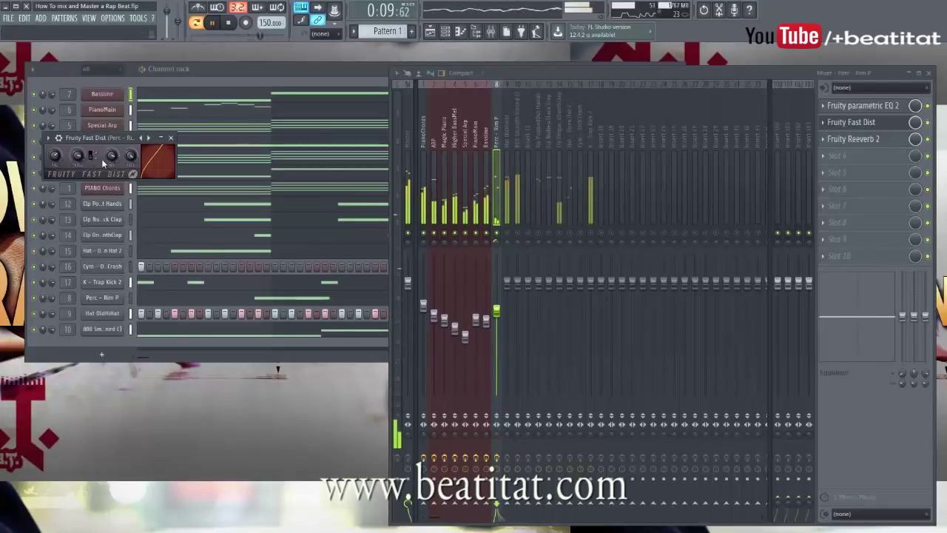
{"action": "left_click_drag", "start_coordinate": [130, 156], "coordinate": [130, 171]}
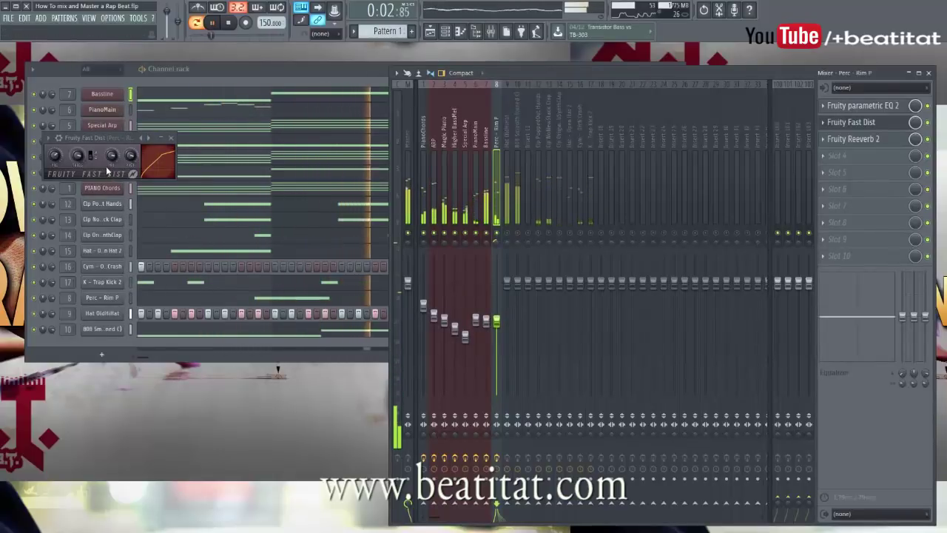
{"action": "left_click_drag", "start_coordinate": [112, 155], "coordinate": [111, 141]}
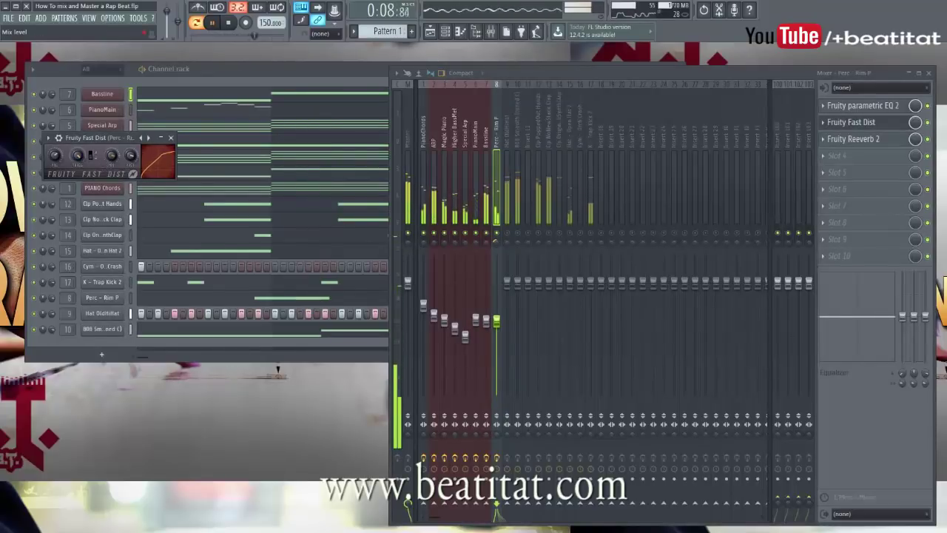
{"action": "left_click_drag", "start_coordinate": [498, 324], "coordinate": [439, 348]}
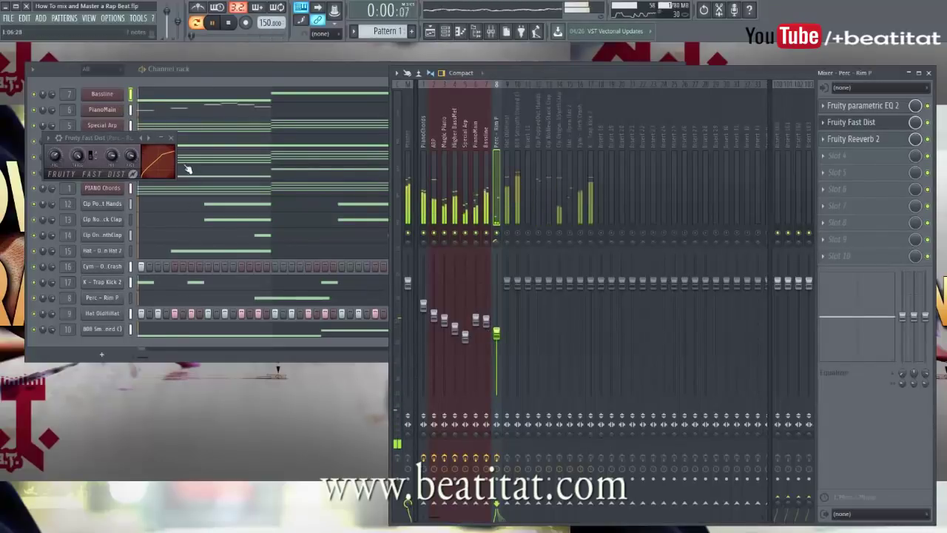
{"action": "left_click", "coordinate": [354, 170]}
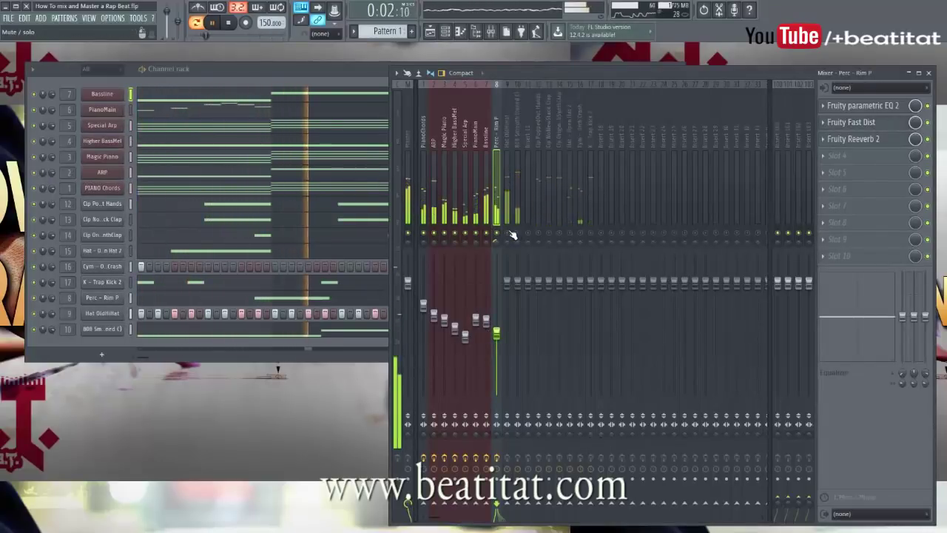
- Enable the Hat OldHiHat mixer track and bring its volume well down during playback
{"action": "key", "text": "space"}
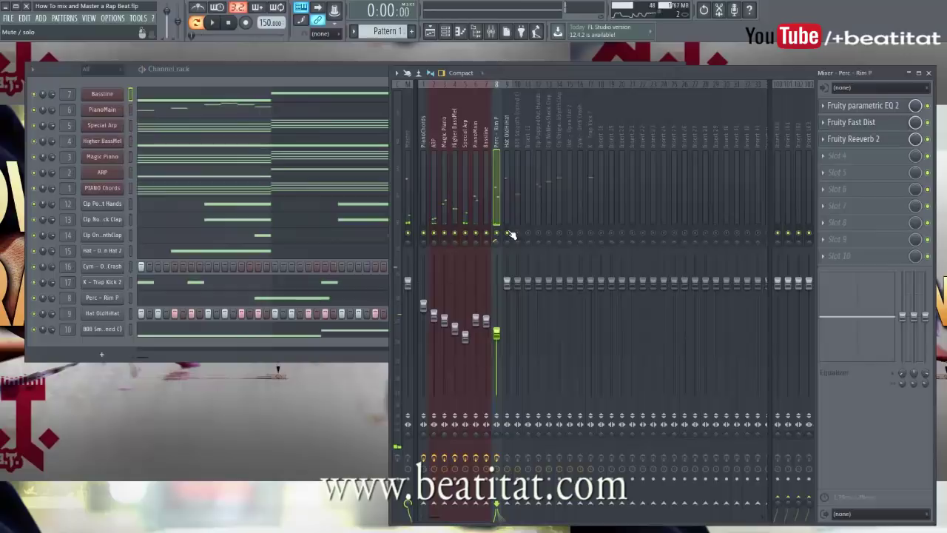
{"action": "left_click", "coordinate": [510, 220]}
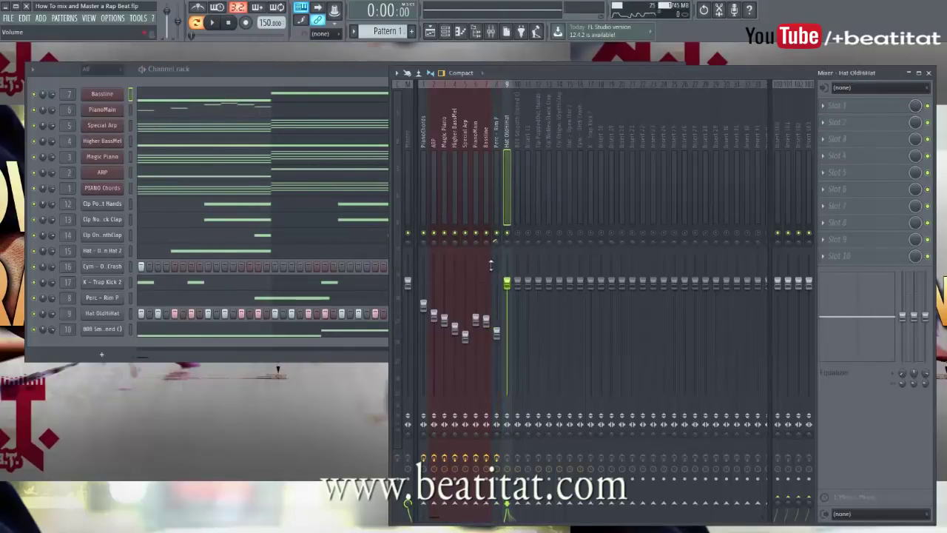
{"action": "key", "text": "space"}
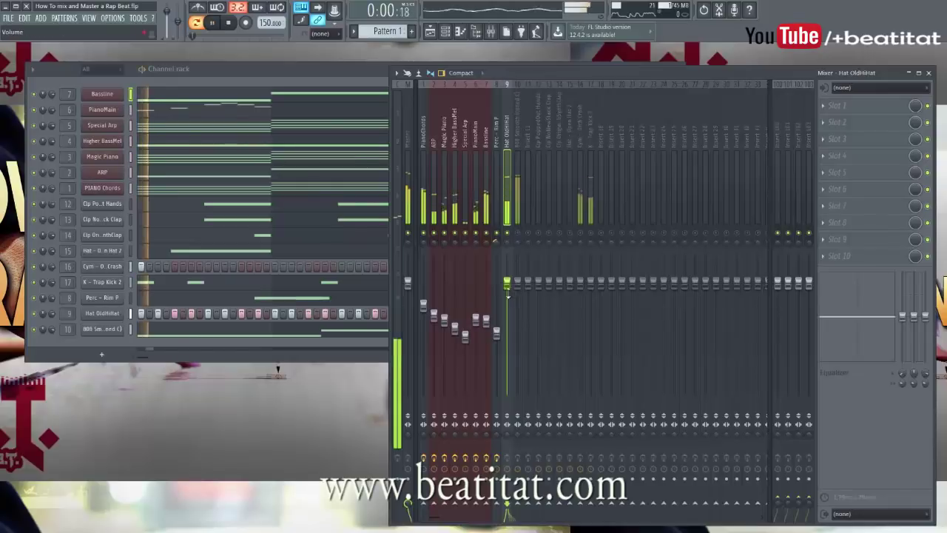
{"action": "left_click_drag", "start_coordinate": [507, 283], "coordinate": [507, 351]}
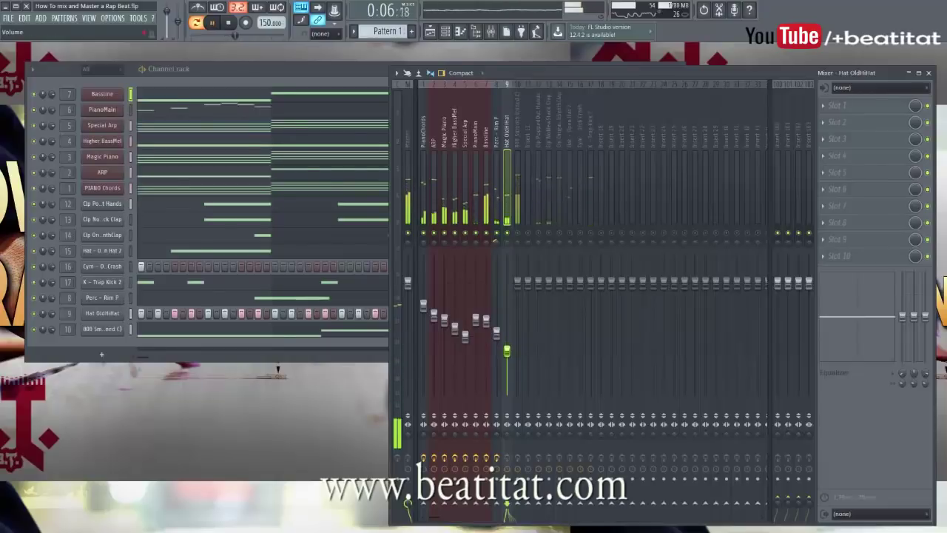
- Load Fruity Parametric EQ 2 on Hat OldHiHat, lower bands 6 and 7, high-pass with band 1 at about 821 Hz, and close it
{"action": "left_click", "coordinate": [837, 105]}
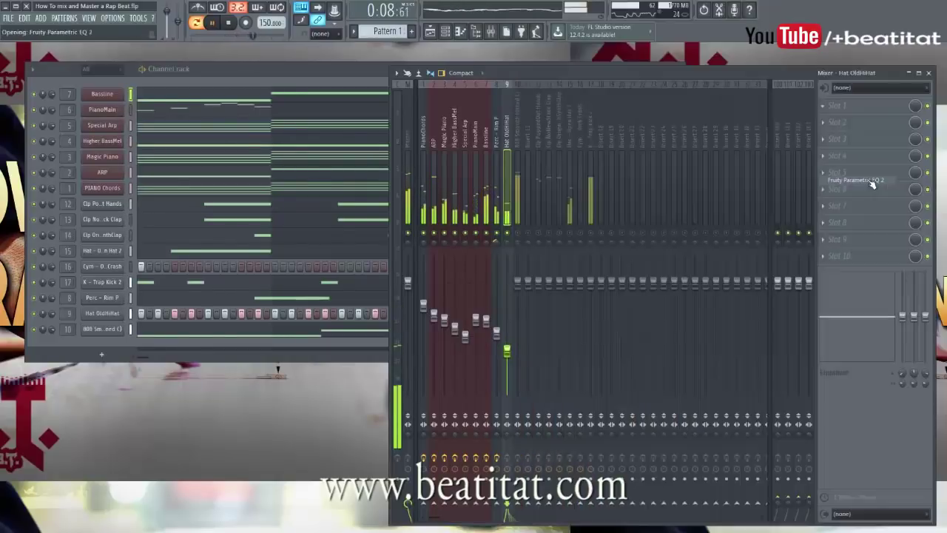
{"action": "left_click", "coordinate": [859, 181]}
{"action": "left_click_drag", "start_coordinate": [223, 237], "coordinate": [278, 252]}
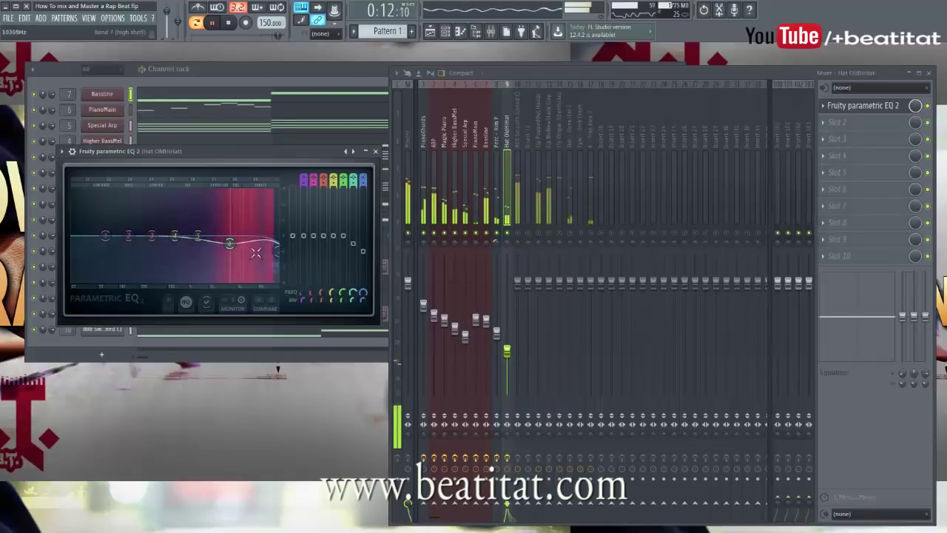
{"action": "left_click_drag", "start_coordinate": [304, 179], "coordinate": [304, 190]}
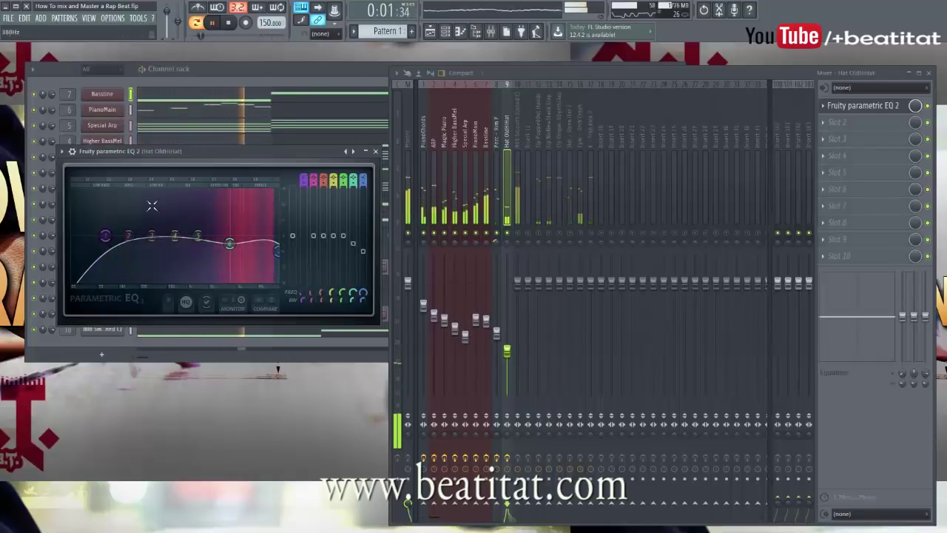
{"action": "left_click_drag", "start_coordinate": [105, 235], "coordinate": [173, 235]}
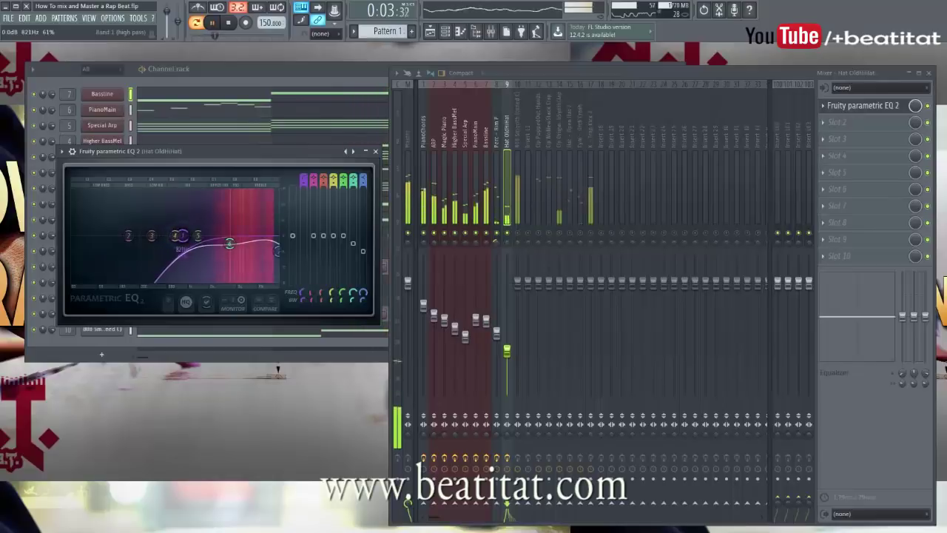
{"action": "left_click", "coordinate": [376, 151]}
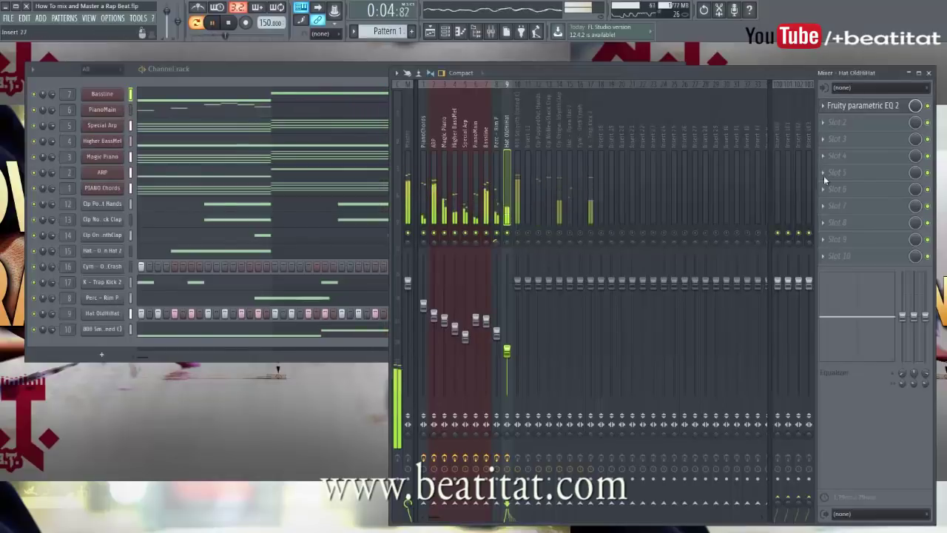
- Load Fruity Reeverb 2 in Hat OldHiHat's third effect slot, adjust its wet level, stop playback, and close the plugin
{"action": "left_click", "coordinate": [864, 139]}
{"action": "left_click", "coordinate": [762, 367]}
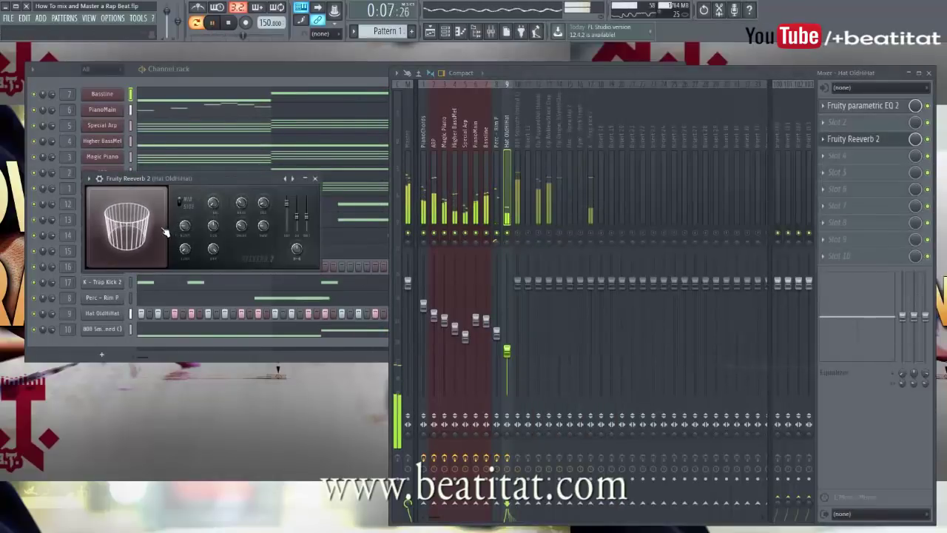
{"action": "left_click", "coordinate": [307, 211]}
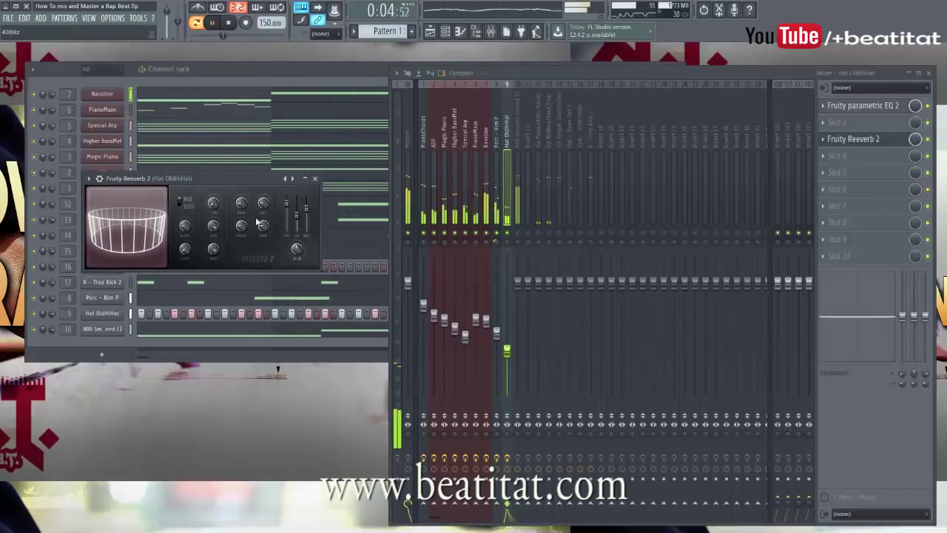
{"action": "key", "text": "space"}
{"action": "key", "text": "Escape"}
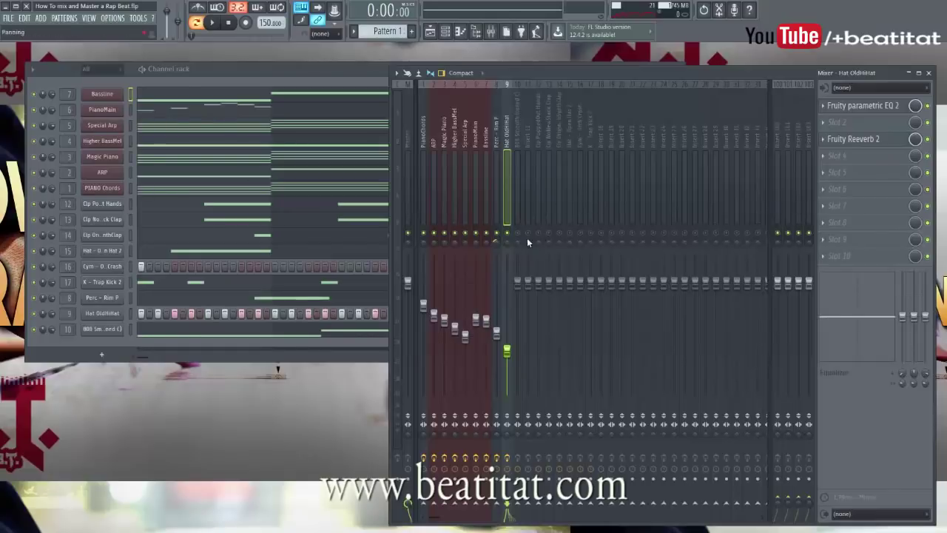
- Solo the Hat OldHiHat mixer track, bring Perc - Rim P back in, and audition them in playback
{"action": "right_click", "coordinate": [508, 234]}
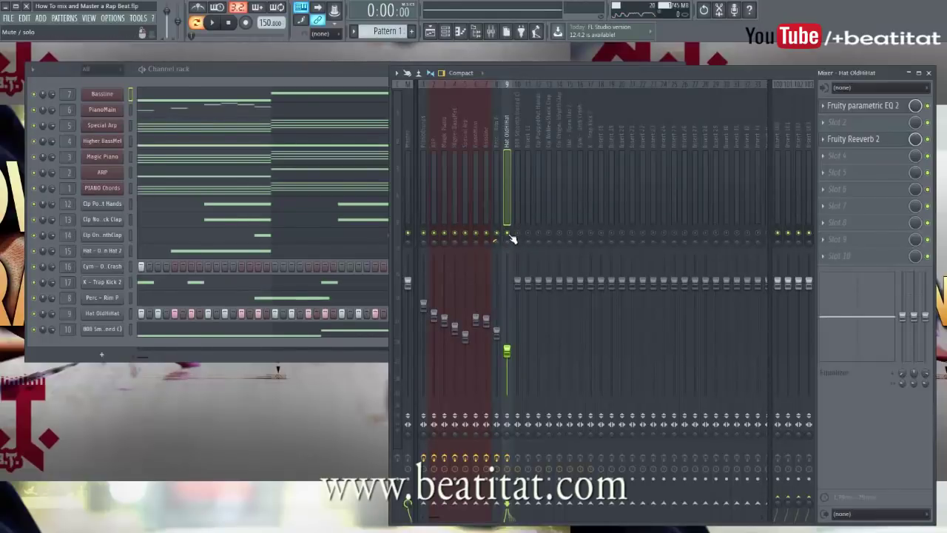
{"action": "key", "text": "space"}
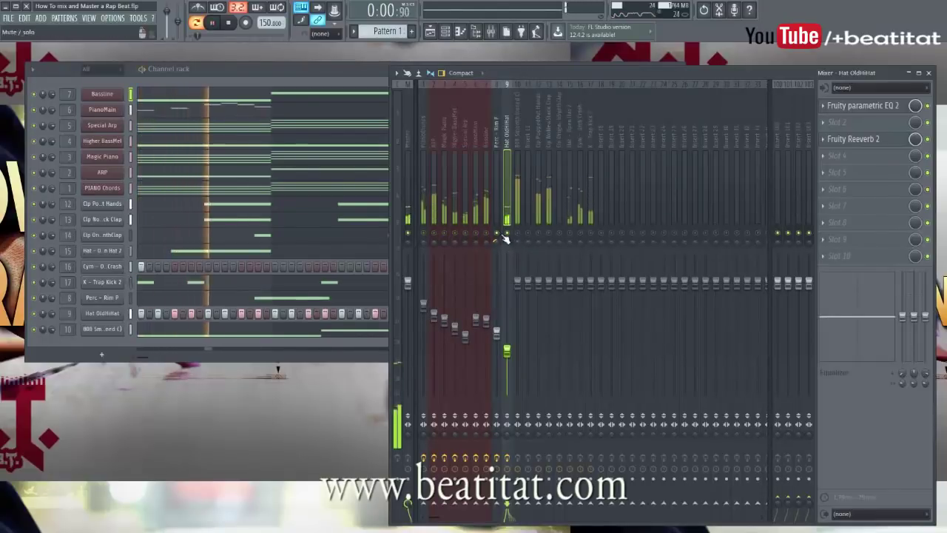
{"action": "key", "text": "space"}
- Lower the 808 Smooth track's volume slightly during playback, load Fruity Parametric EQ 2 in its first effect slot, and stop playback
{"action": "left_click", "coordinate": [517, 198]}
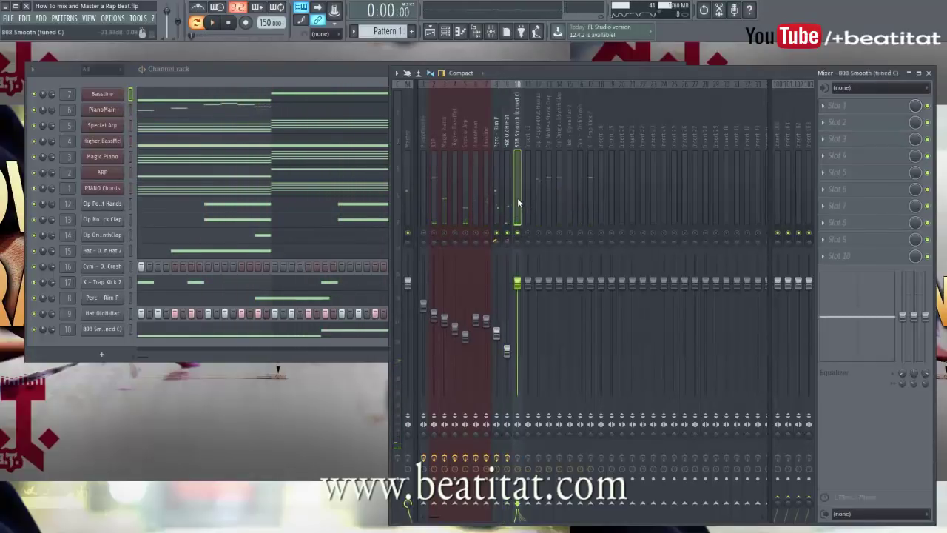
{"action": "key", "text": "space"}
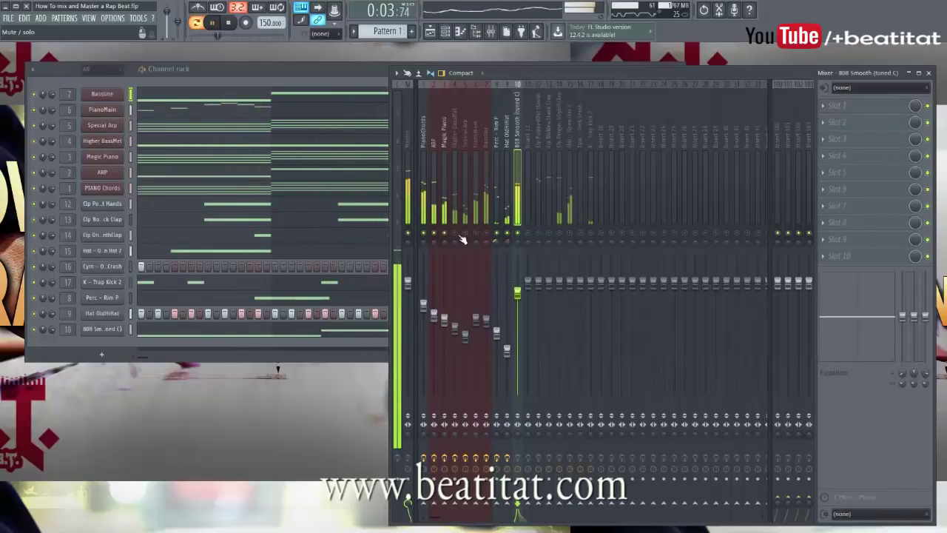
{"action": "left_click", "coordinate": [839, 108]}
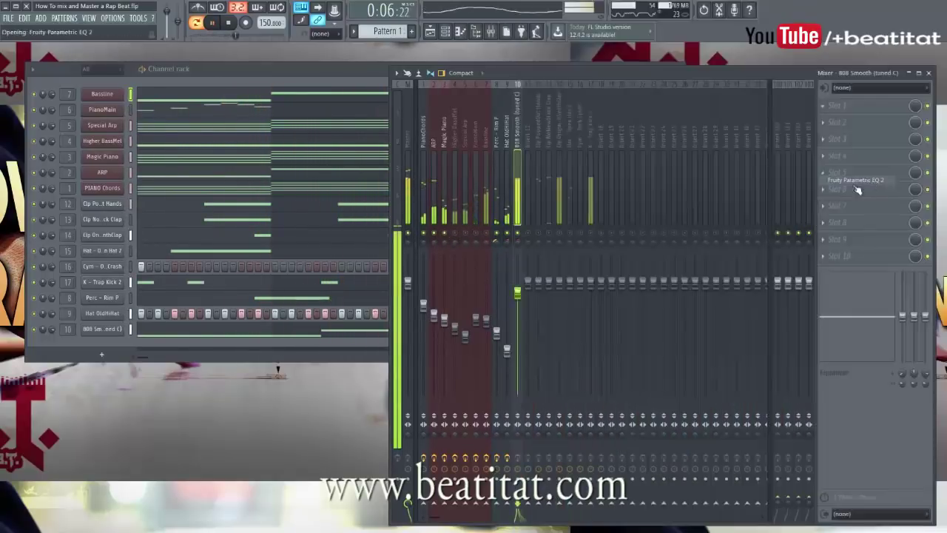
{"action": "left_click", "coordinate": [855, 180]}
{"action": "key", "text": "space"}
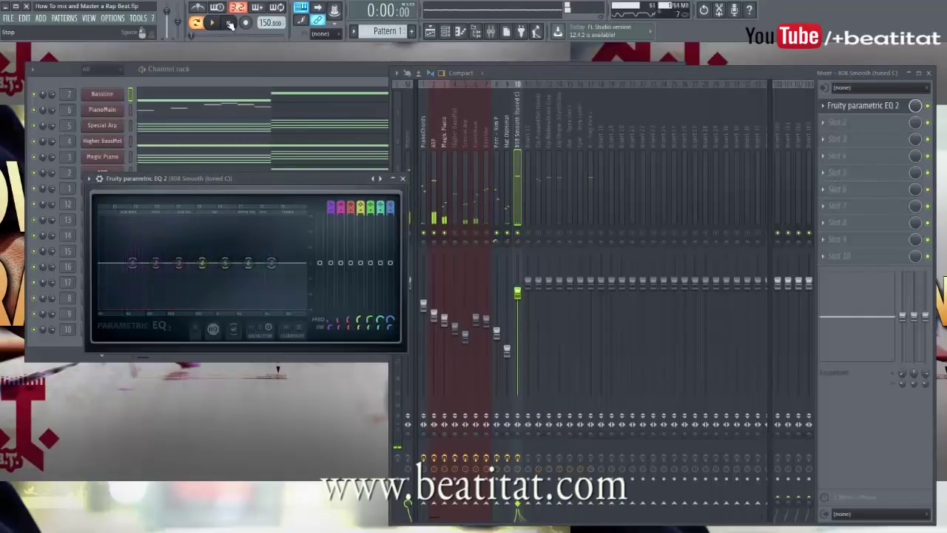
- Low-pass the 808 Smooth with band 7, cut band 1 to -8.8 dB at 20 Hz, raise band 2 slightly, audition, and close the EQ
{"action": "left_click_drag", "start_coordinate": [272, 262], "coordinate": [210, 306]}
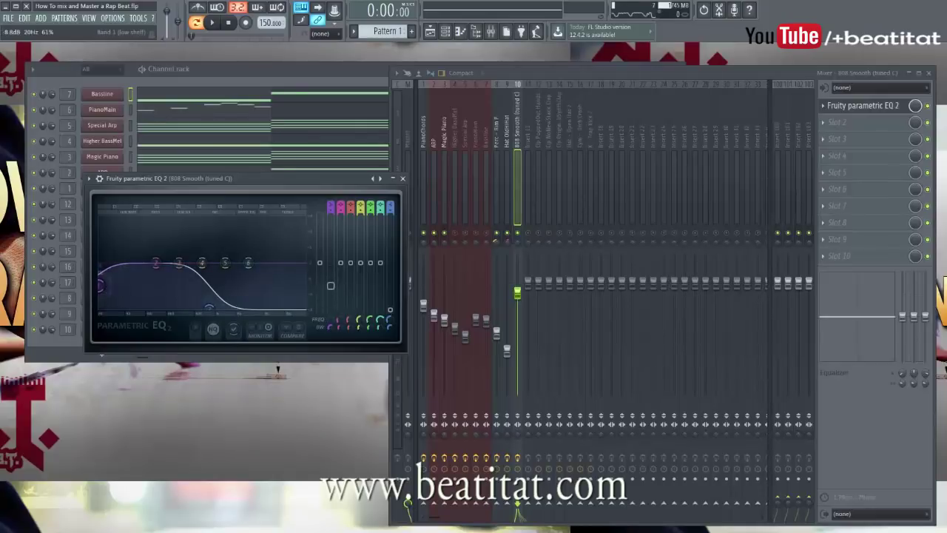
{"action": "left_click_drag", "start_coordinate": [155, 263], "coordinate": [137, 259]}
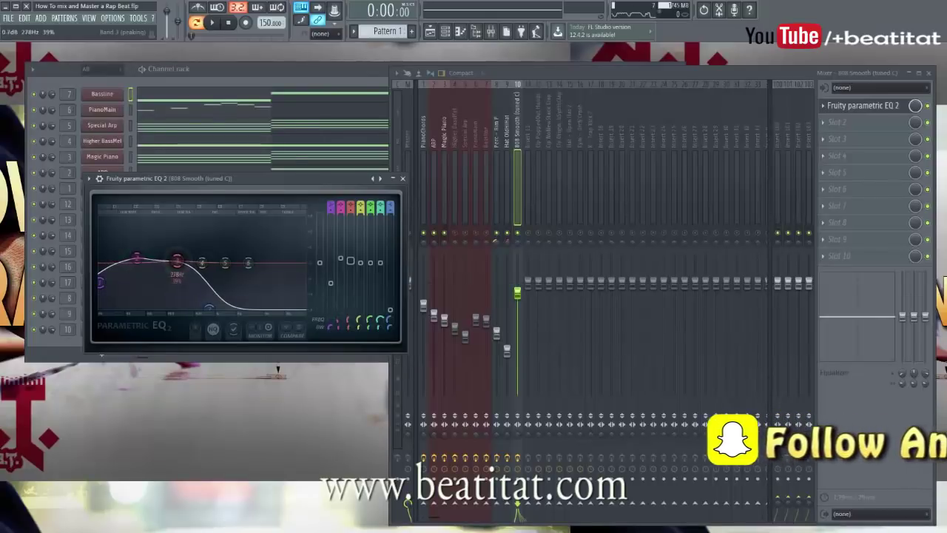
{"action": "key", "text": "space"}
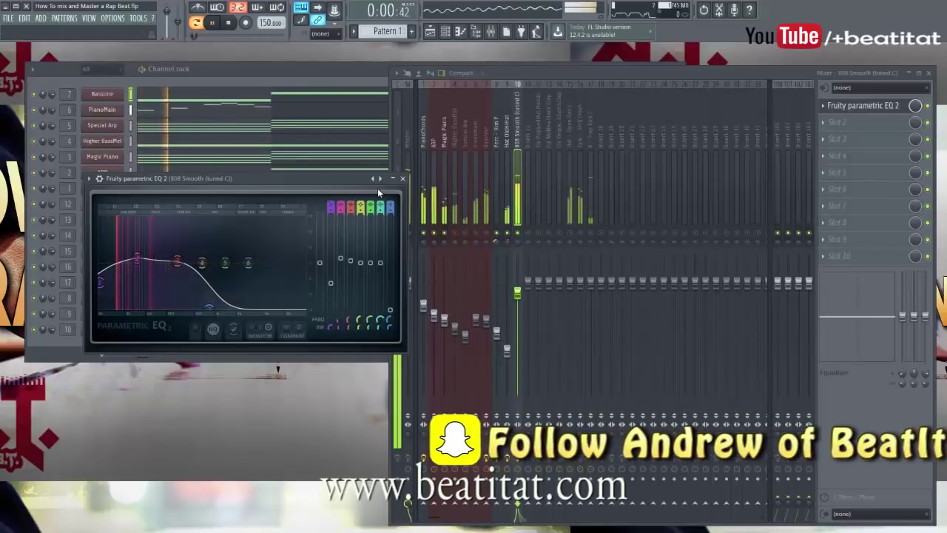
{"action": "left_click", "coordinate": [403, 178]}
{"action": "key", "text": "space"}
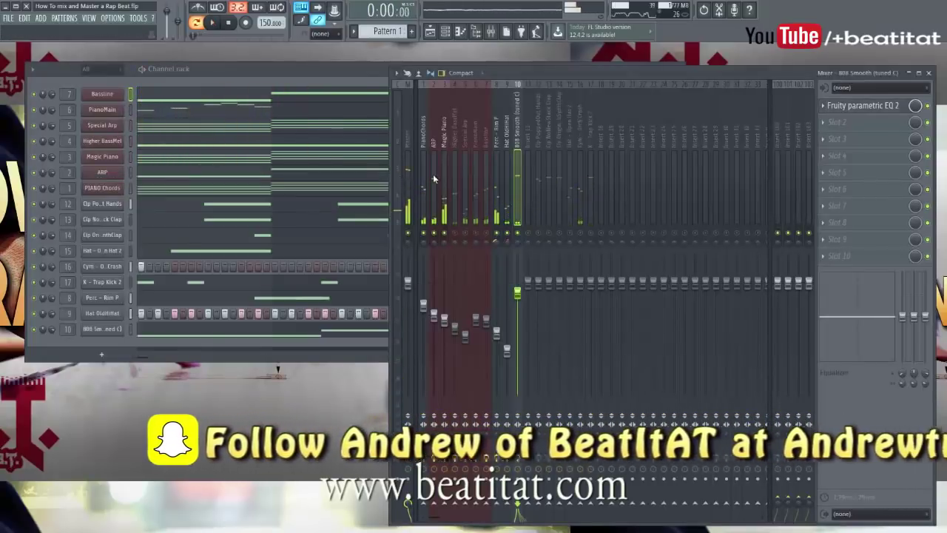
- Add Fruity Fast Dist in the 808 Smooth track's second effect slot, adjust its distortion, audition the result, and close the plugin
{"action": "left_click", "coordinate": [851, 122]}
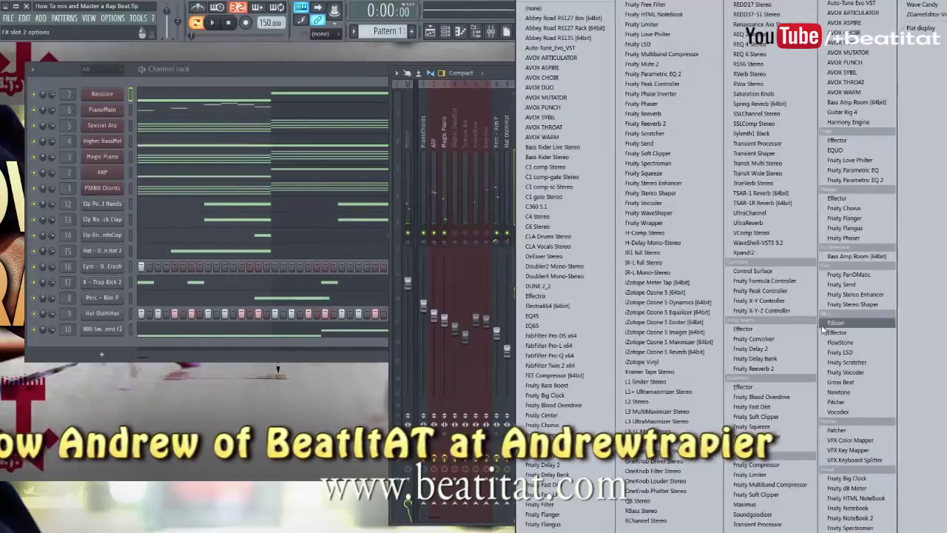
{"action": "left_click", "coordinate": [752, 406]}
{"action": "left_click_drag", "start_coordinate": [132, 209], "coordinate": [132, 197]}
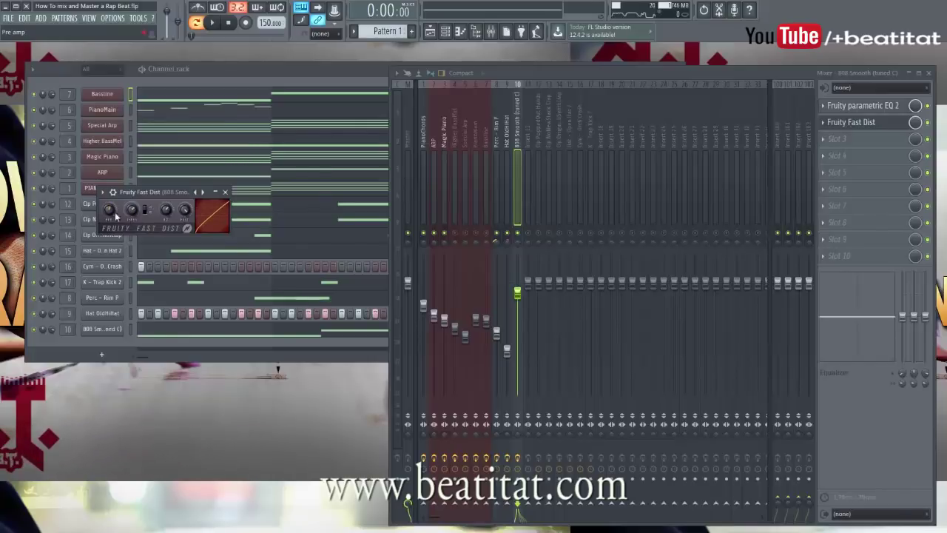
{"action": "key", "text": "space"}
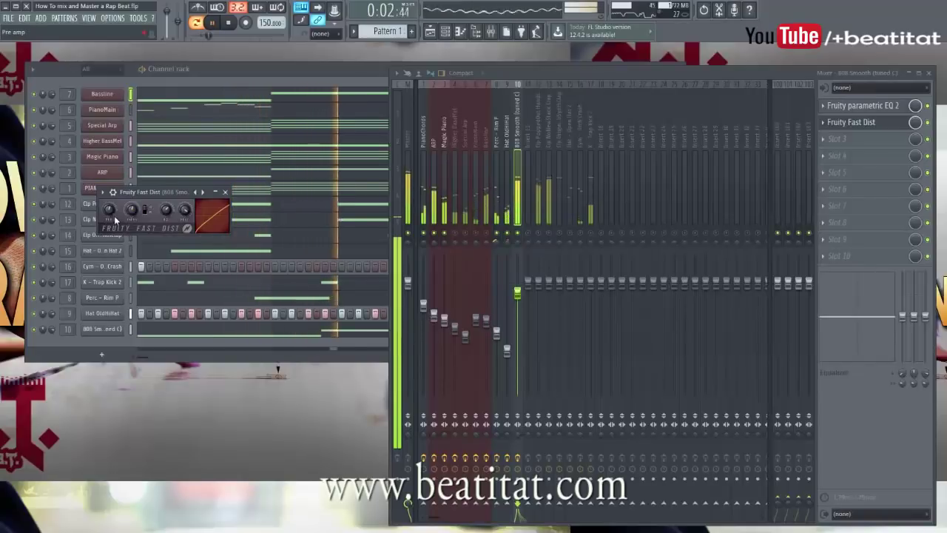
{"action": "left_click", "coordinate": [225, 192]}
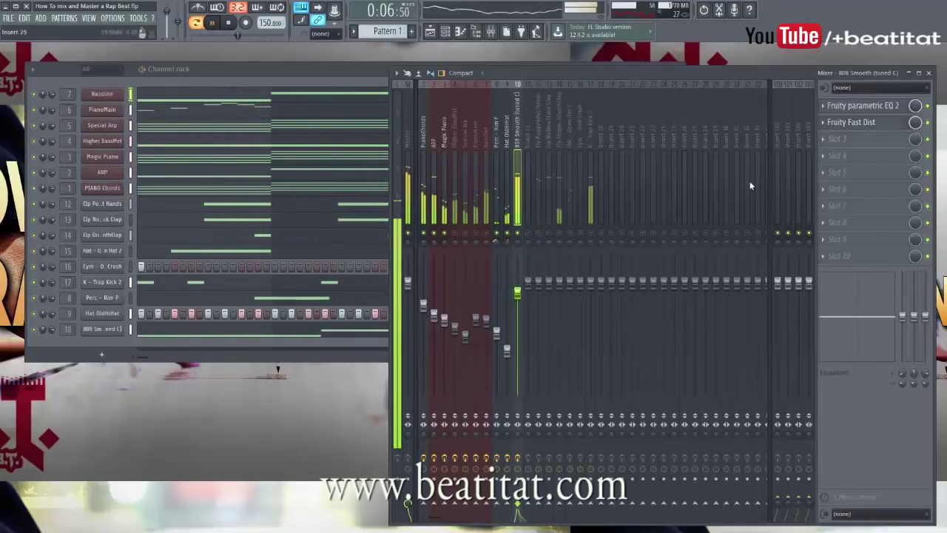
{"action": "key", "text": "space"}
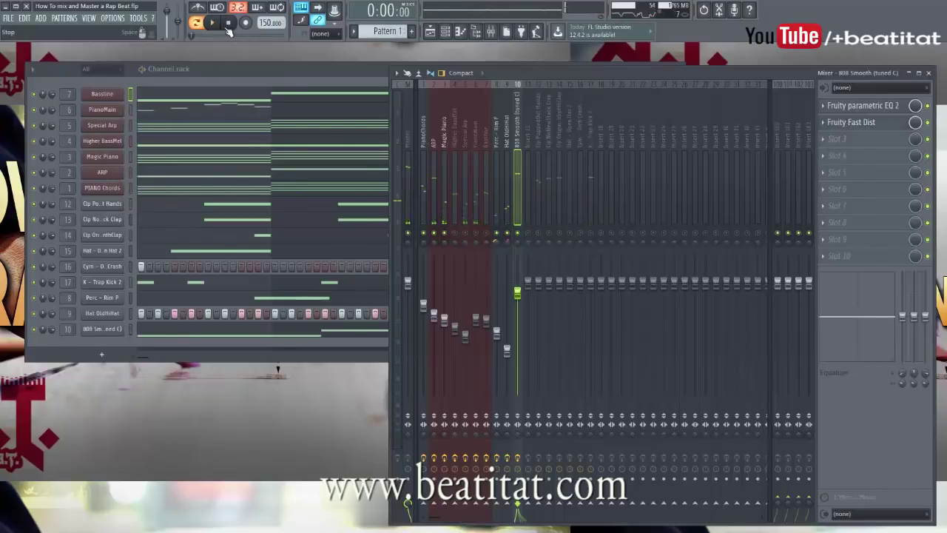
- Add Fruity Compressor in slot 3 with threshold -0.9 dB, ratio 1.9:1 and gain 1.2 dB, and lower the 808 Smooth volume to about -3.2 dB
{"action": "left_click", "coordinate": [887, 147]}
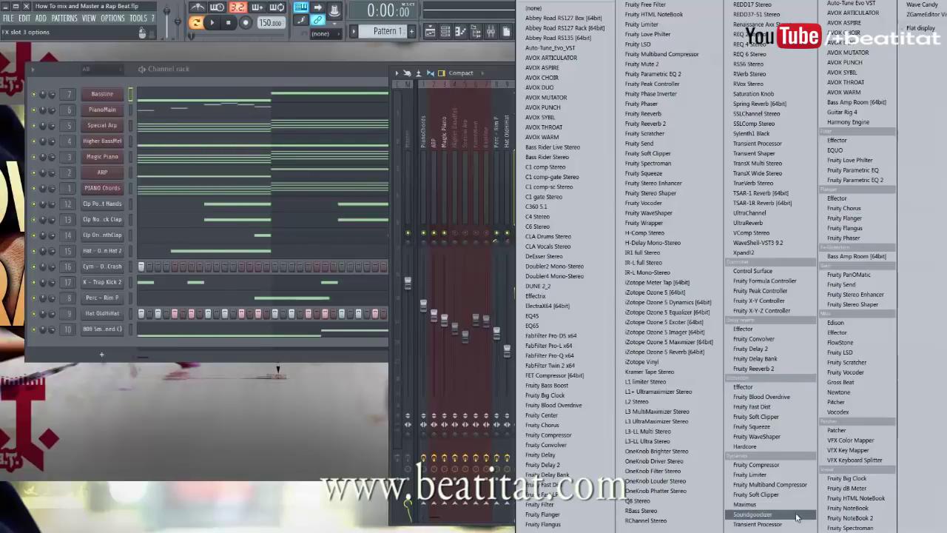
{"action": "left_click", "coordinate": [773, 464]}
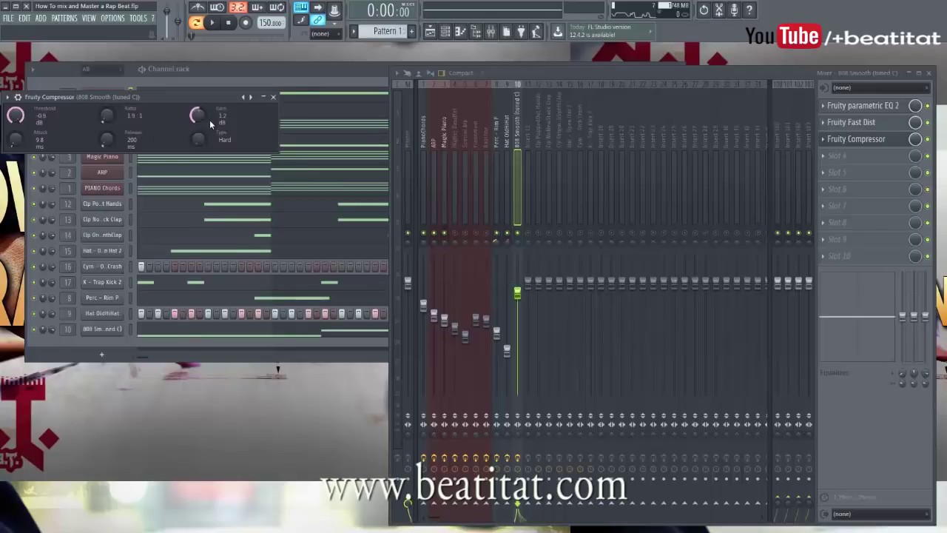
{"action": "key", "text": "space"}
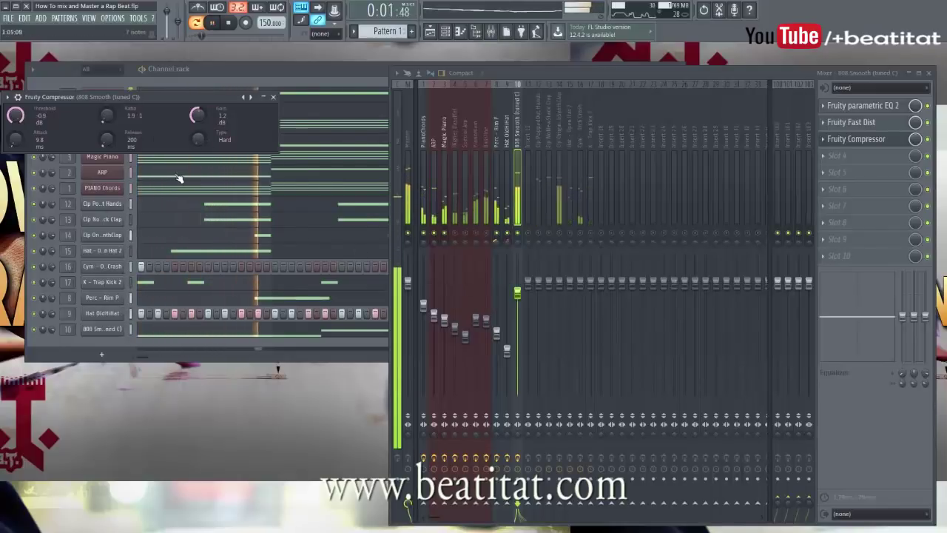
{"action": "left_click", "coordinate": [274, 97]}
{"action": "left_click_drag", "start_coordinate": [513, 304], "coordinate": [512, 310]}
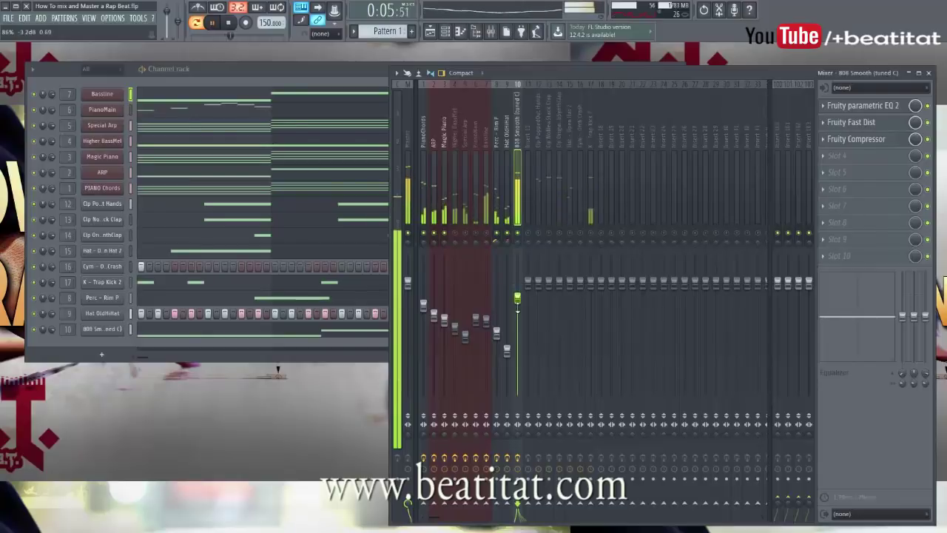
{"action": "key", "text": "space"}
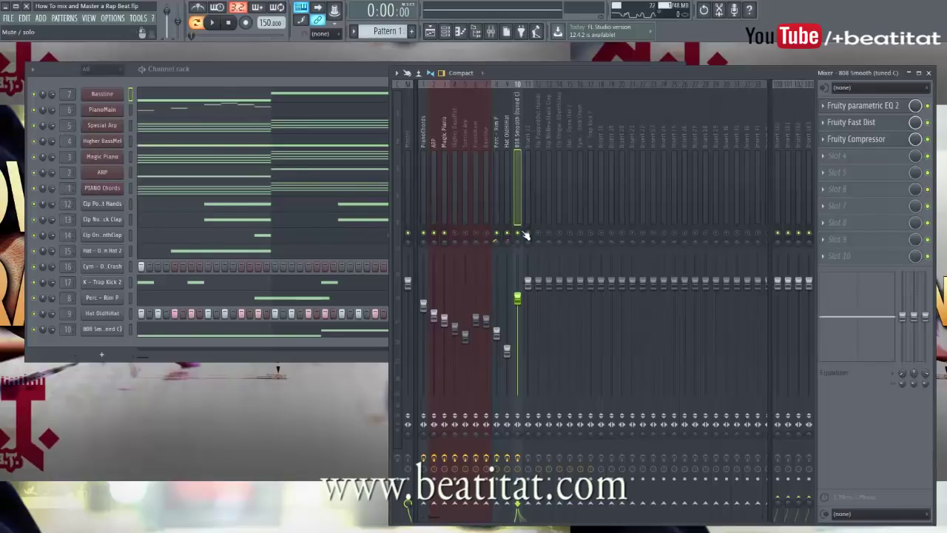
- Turn the unused Insert 11 mixer track's volume all the way down and clear its name during playback
{"action": "key", "text": "space"}
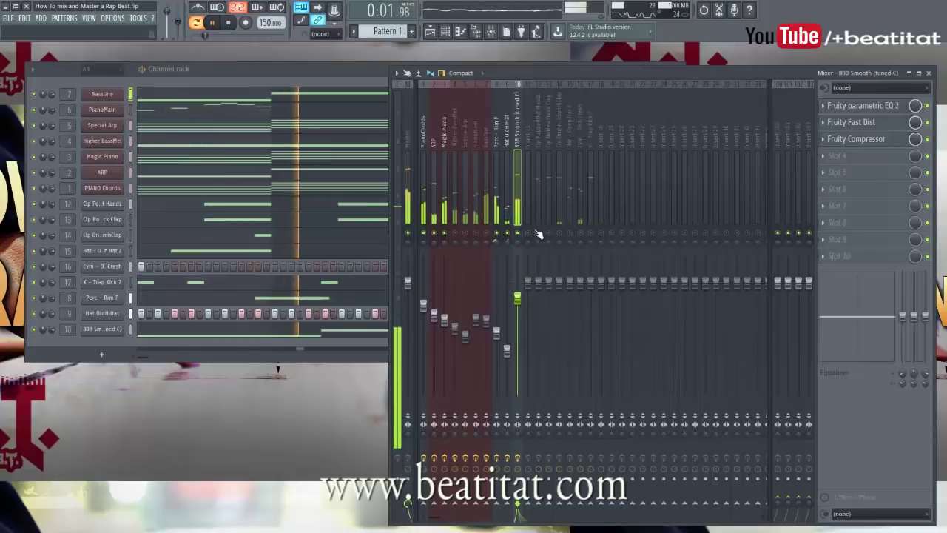
{"action": "left_click", "coordinate": [533, 177]}
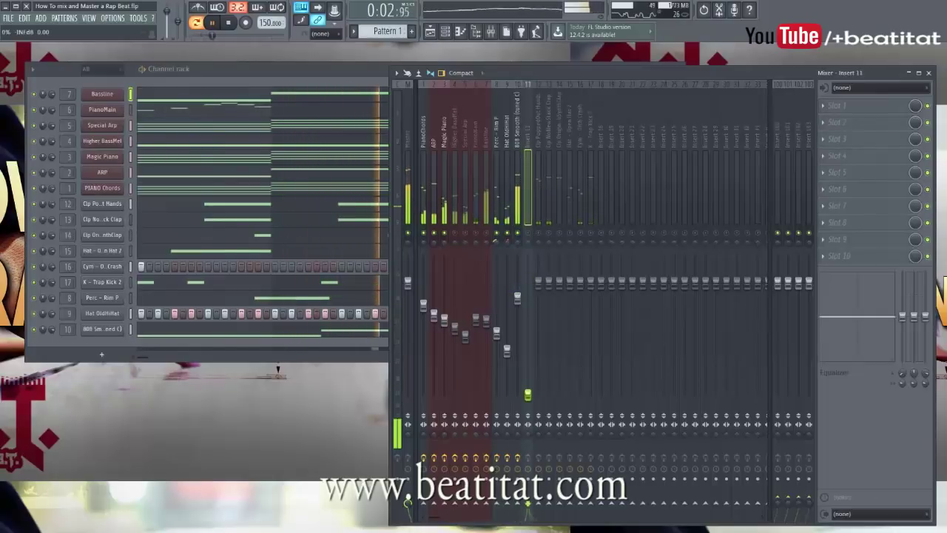
{"action": "double_click", "coordinate": [533, 160]}
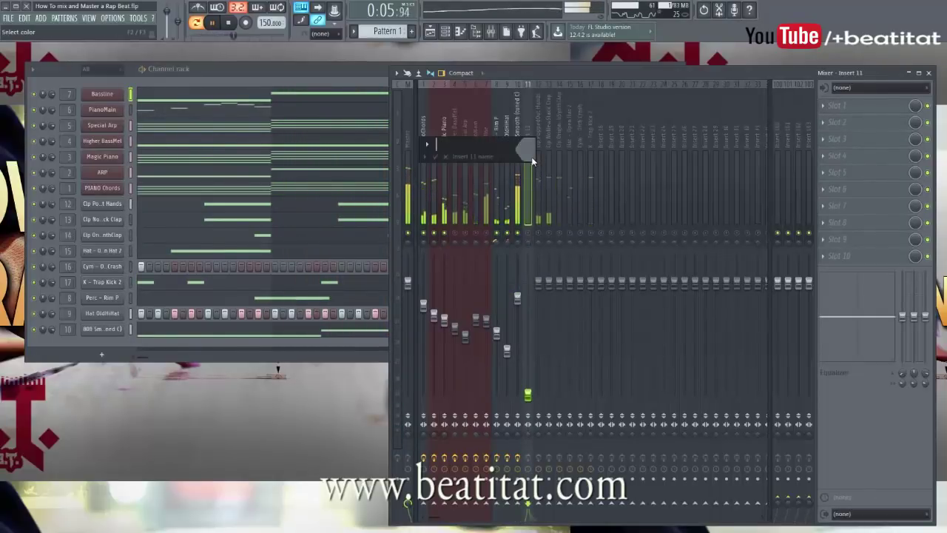
{"action": "left_click", "coordinate": [540, 157]}
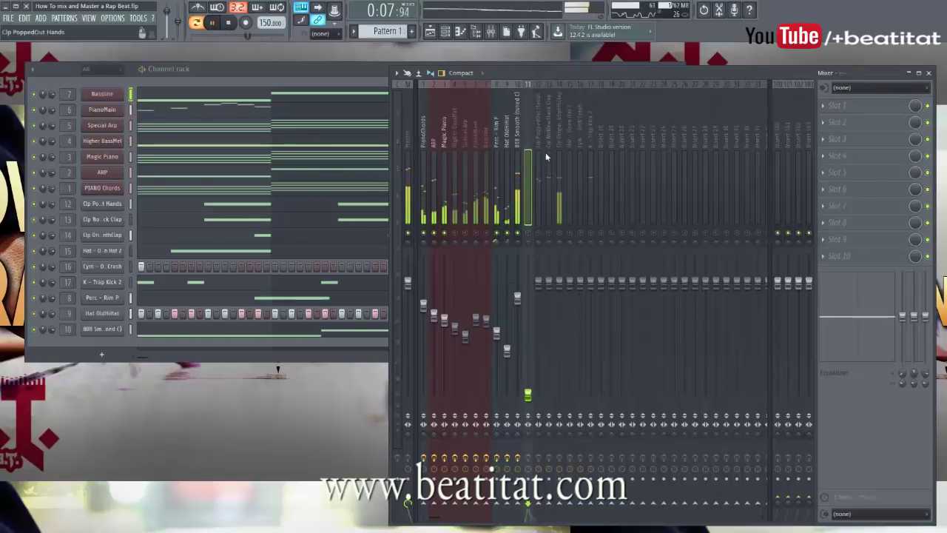
- Enable the Clp PoppedOut Hands mixer track and load Fruity Parametric EQ 2 in its first effect slot
{"action": "left_click", "coordinate": [540, 158]}
{"action": "left_click", "coordinate": [541, 233]}
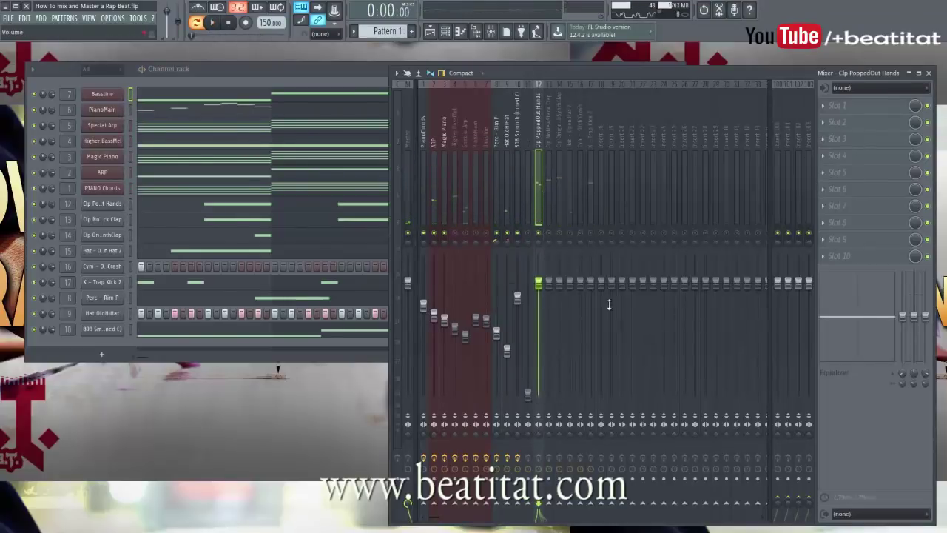
{"action": "left_click", "coordinate": [870, 109]}
{"action": "left_click", "coordinate": [870, 182]}
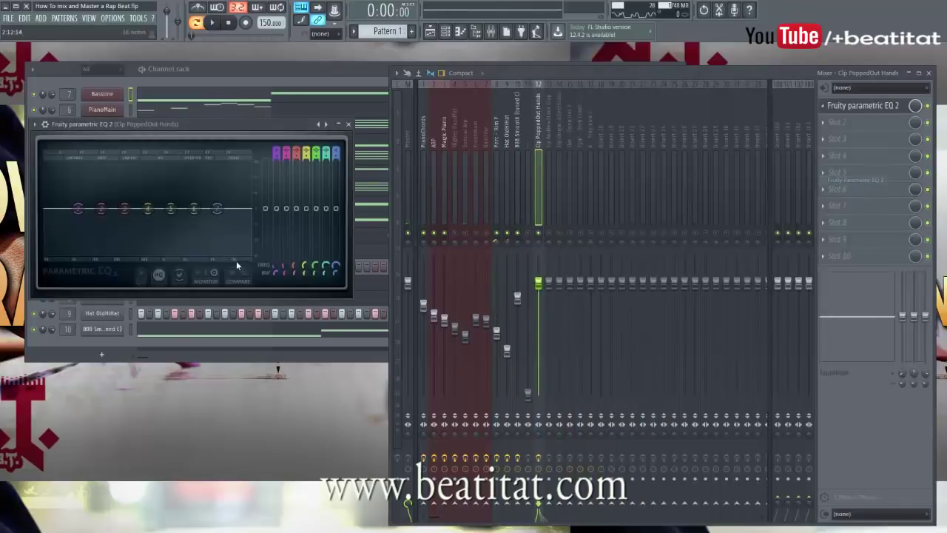
- Shape the Clp PoppedOut Hands EQ with a band 1 high-pass, a slight band 6 boost and small cuts on bands 4 and 7, and close it
{"action": "left_click_drag", "start_coordinate": [88, 222], "coordinate": [89, 228]}
{"action": "key", "text": "space"}
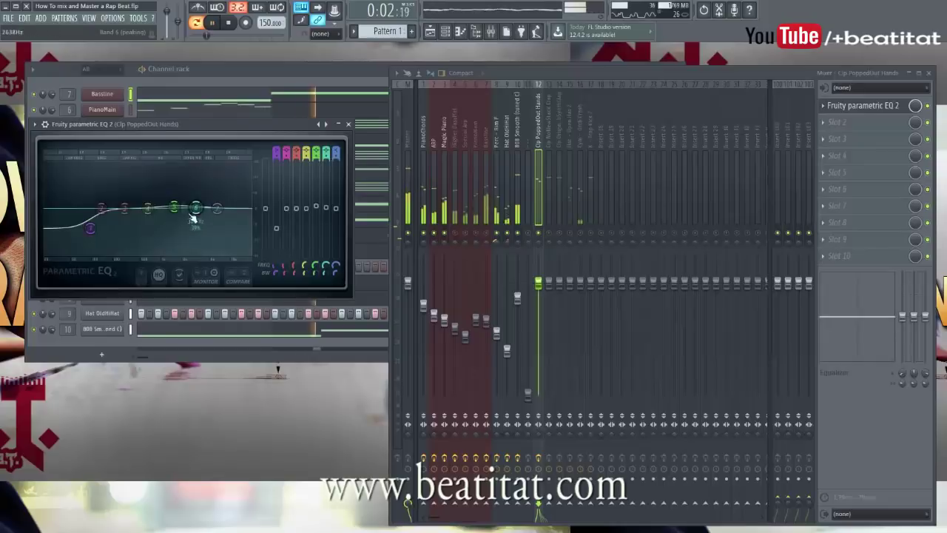
{"action": "left_click_drag", "start_coordinate": [194, 212], "coordinate": [250, 223]}
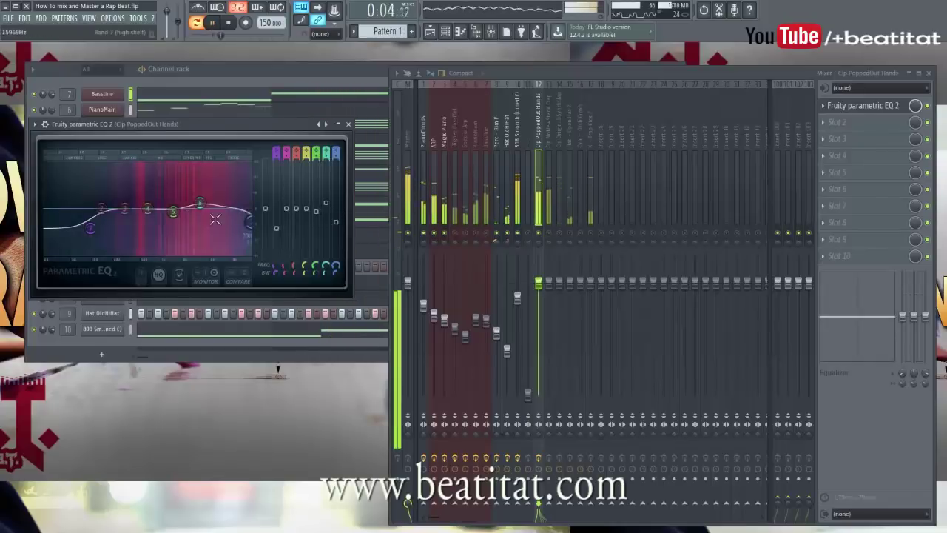
{"action": "left_click_drag", "start_coordinate": [174, 212], "coordinate": [144, 215]}
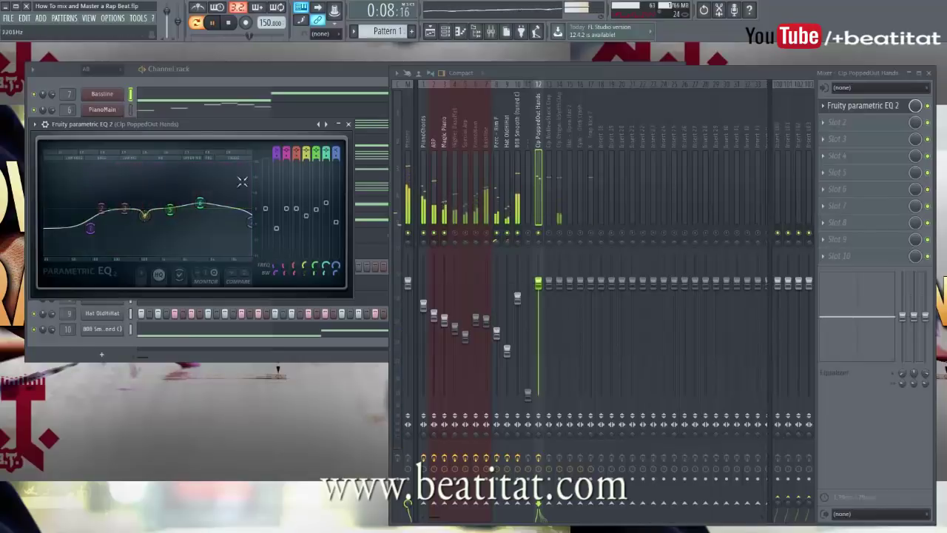
{"action": "left_click_drag", "start_coordinate": [278, 152], "coordinate": [276, 157]}
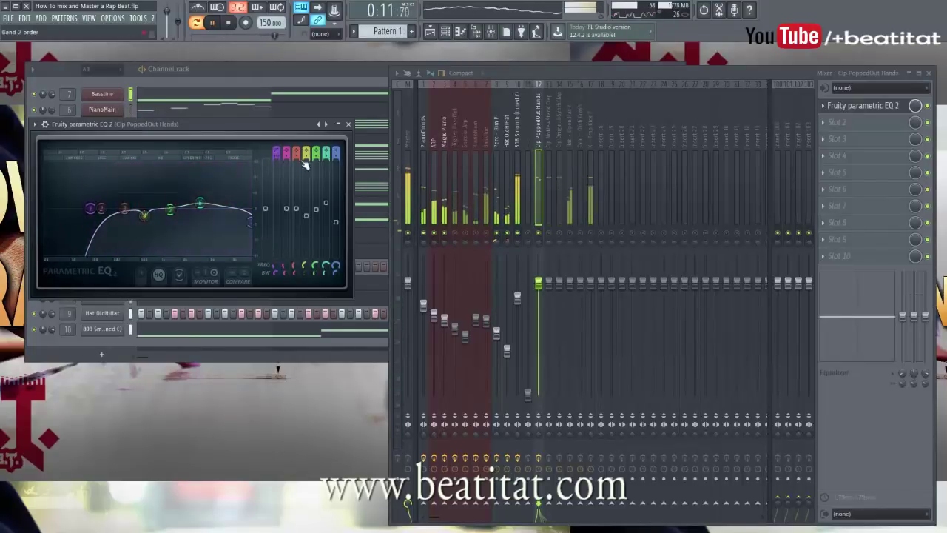
{"action": "left_click", "coordinate": [349, 124]}
- Add Saturation Knob in the clap track's third effect slot, set saturation to about 0.8, close it, and stop playback
{"action": "left_click", "coordinate": [826, 139]}
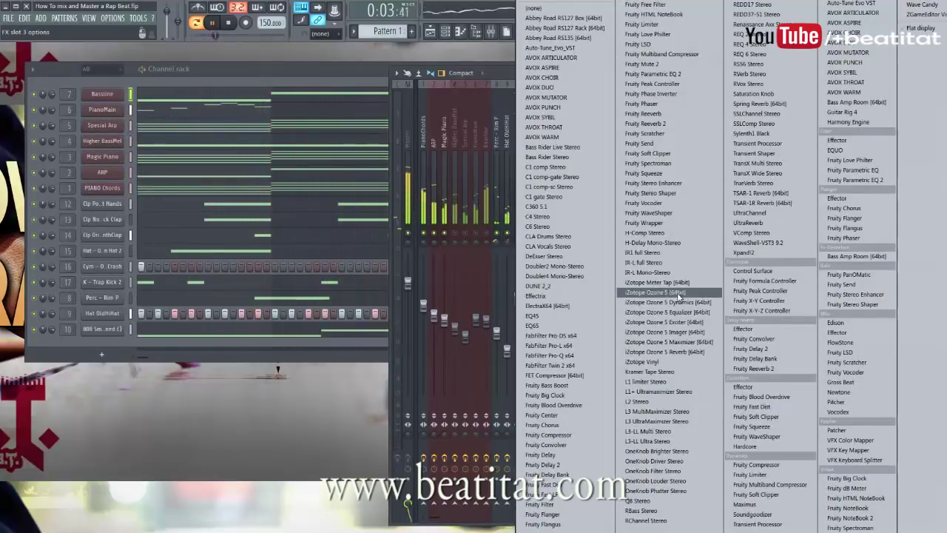
{"action": "left_click", "coordinate": [774, 93]}
{"action": "left_click_drag", "start_coordinate": [146, 207], "coordinate": [147, 201]}
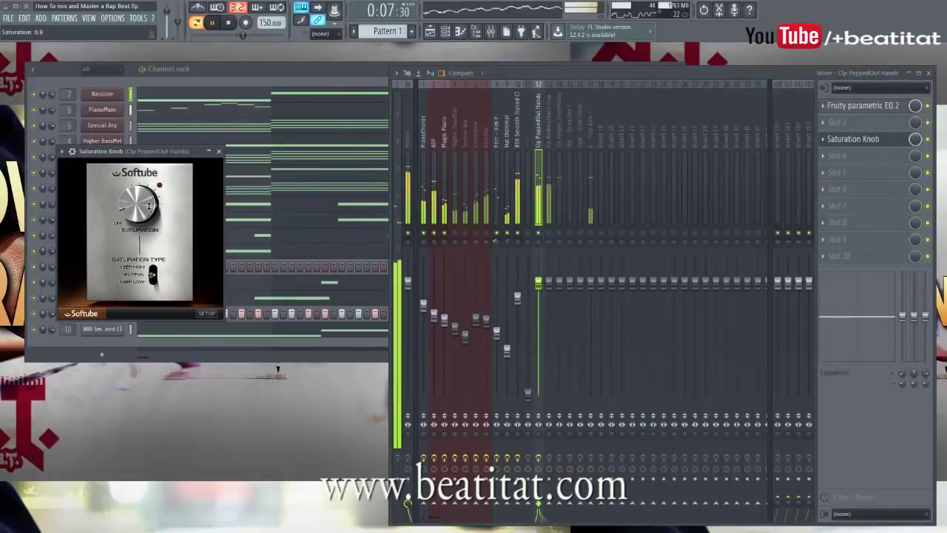
{"action": "left_click", "coordinate": [219, 152]}
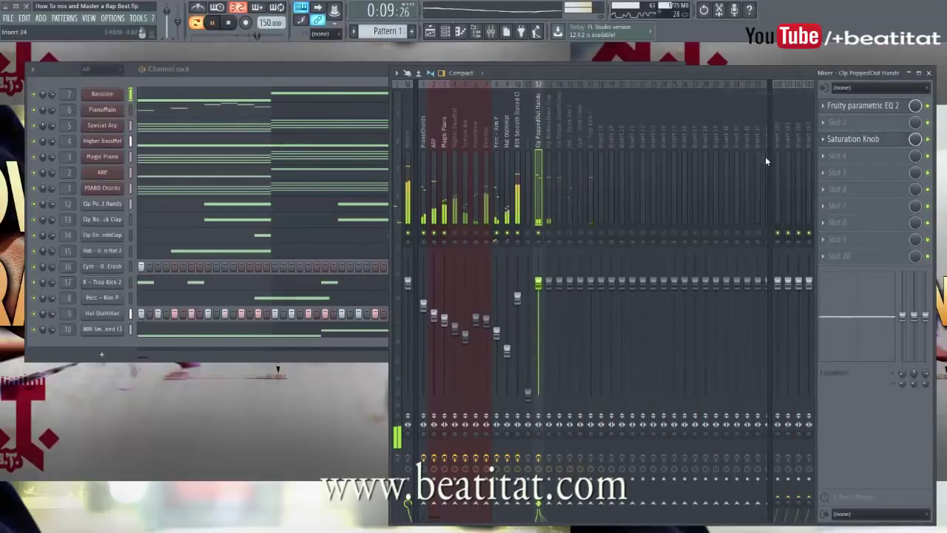
{"action": "left_click", "coordinate": [211, 23]}
- Add Fruity Soft Clipper in the Clp PoppedOut Hands track's fourth effect slot, audition its post gain, stop playback and close it
{"action": "left_click", "coordinate": [849, 156]}
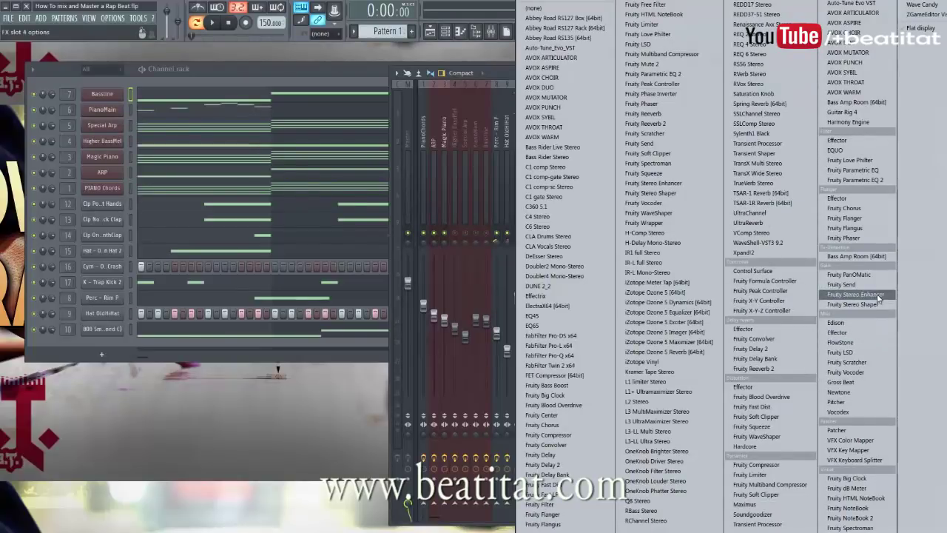
{"action": "left_click", "coordinate": [786, 419]}
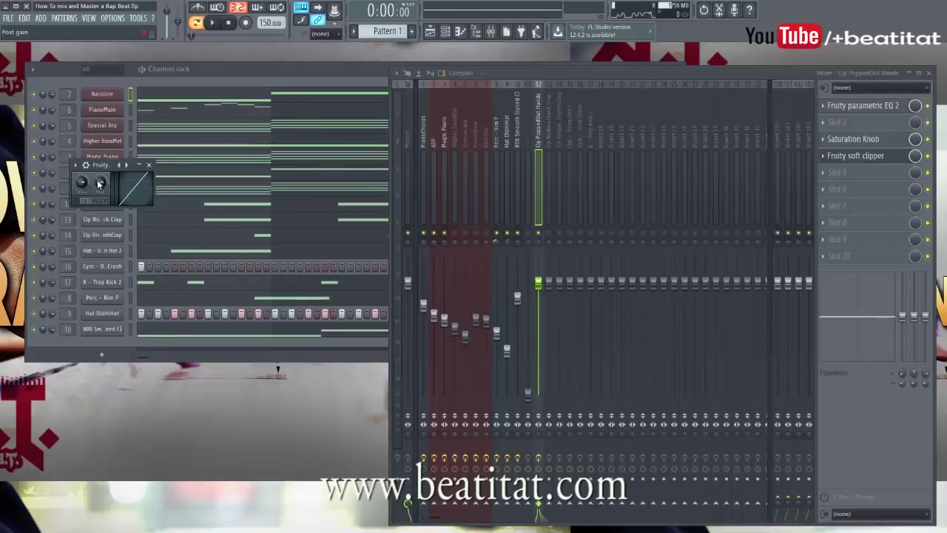
{"action": "key", "text": "space"}
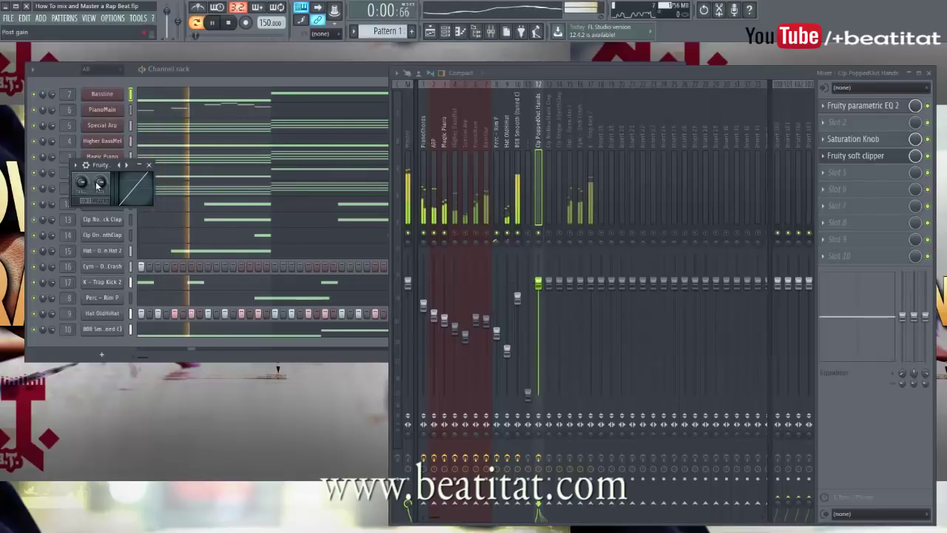
{"action": "key", "text": "space"}
{"action": "left_click", "coordinate": [150, 165]}
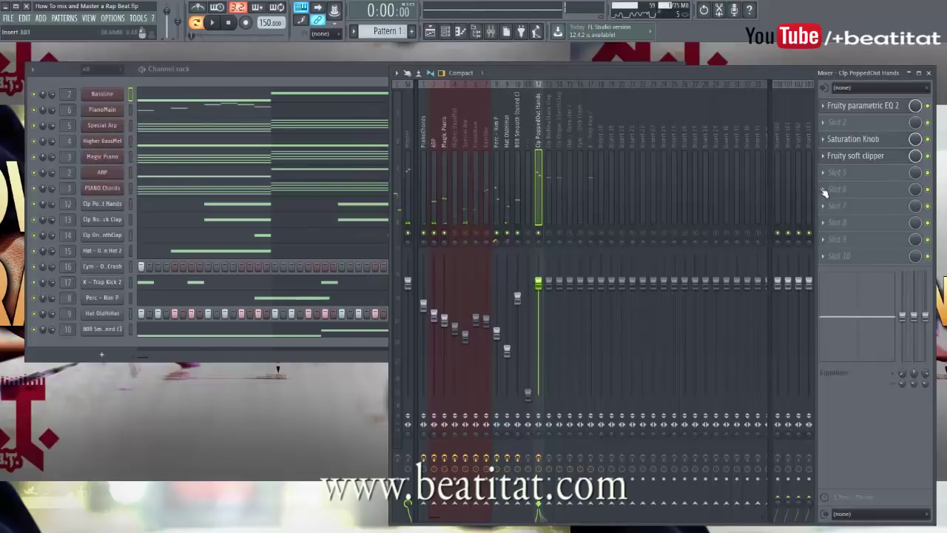
- Add Fruity Reeverb 2 in the clap track's fifth slot, adjust it during playback, close it and slightly lower the track's volume
{"action": "left_click", "coordinate": [850, 181]}
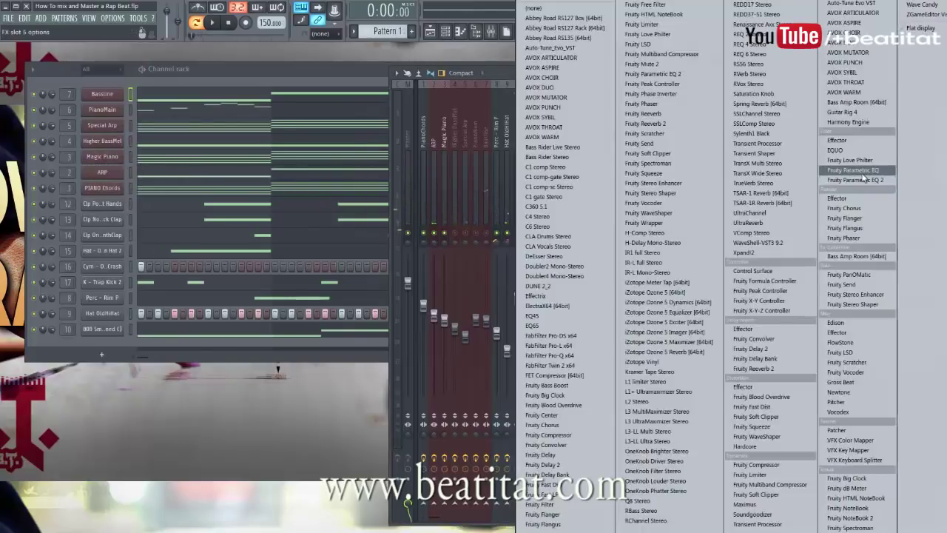
{"action": "left_click", "coordinate": [776, 372]}
{"action": "key", "text": "space"}
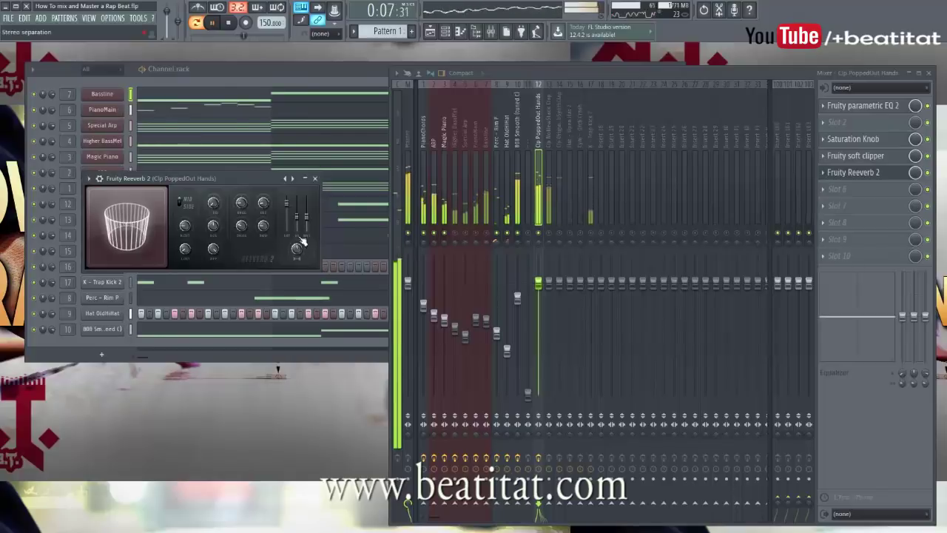
{"action": "left_click", "coordinate": [315, 178]}
{"action": "key", "text": "space"}
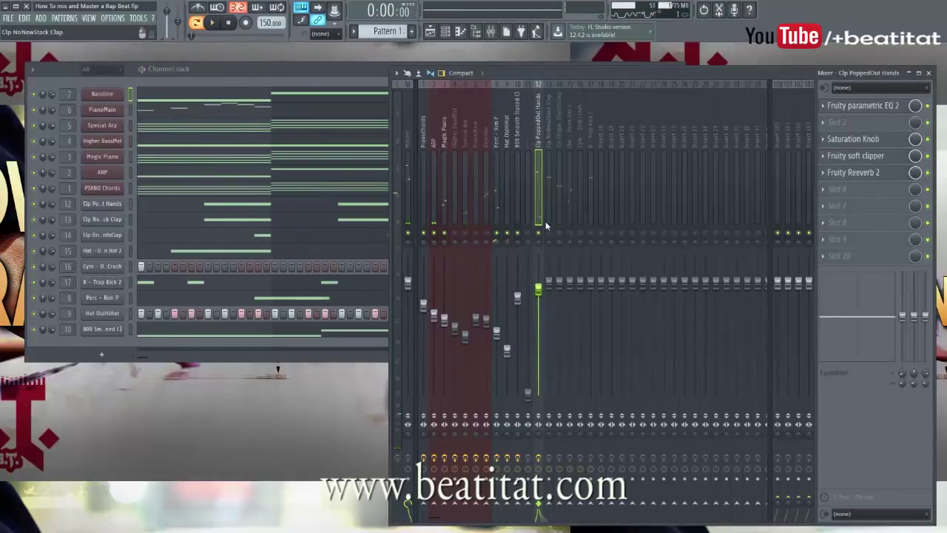
- Enable the Clp NoNewStack Clap mixer track, lower its volume during playback, and load Fruity Parametric EQ 2 in its first slot
{"action": "left_click", "coordinate": [548, 173]}
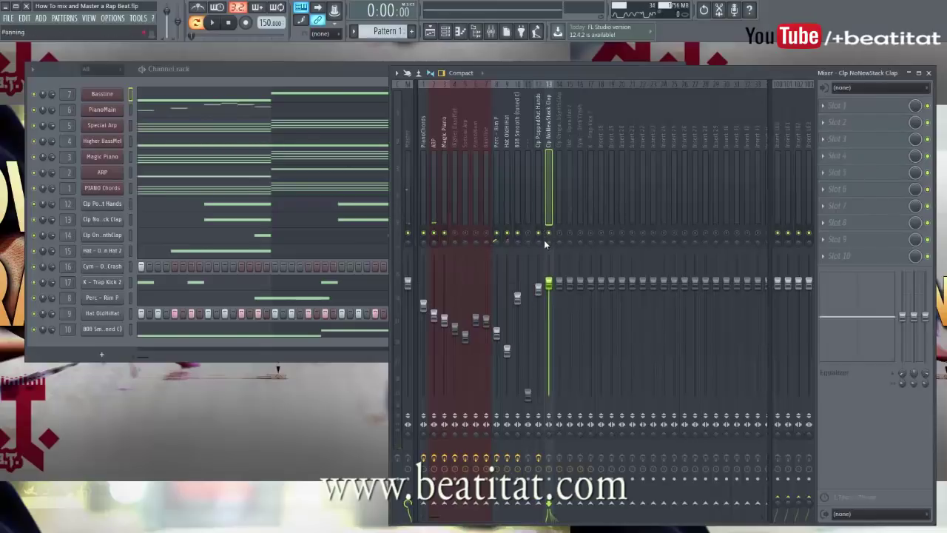
{"action": "key", "text": "space"}
{"action": "left_click_drag", "start_coordinate": [549, 284], "coordinate": [548, 298]}
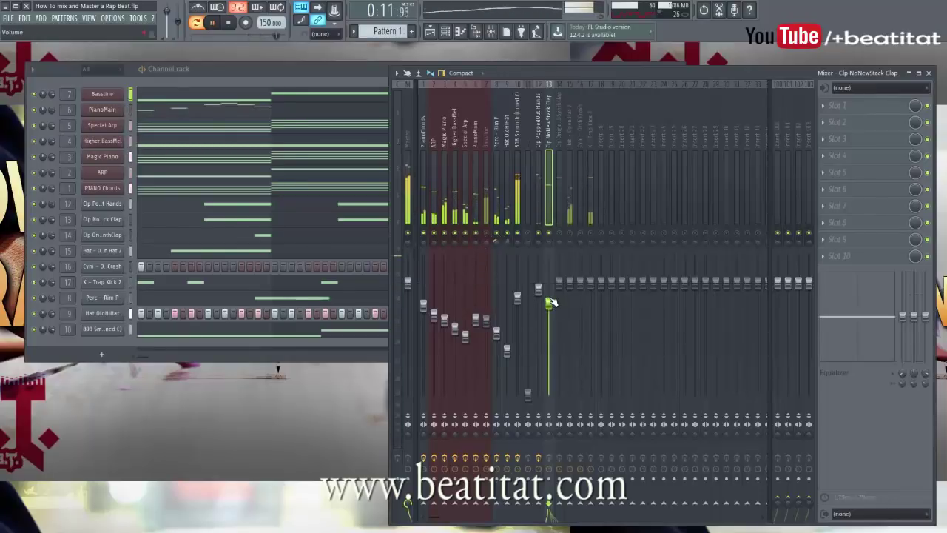
{"action": "left_click", "coordinate": [877, 105]}
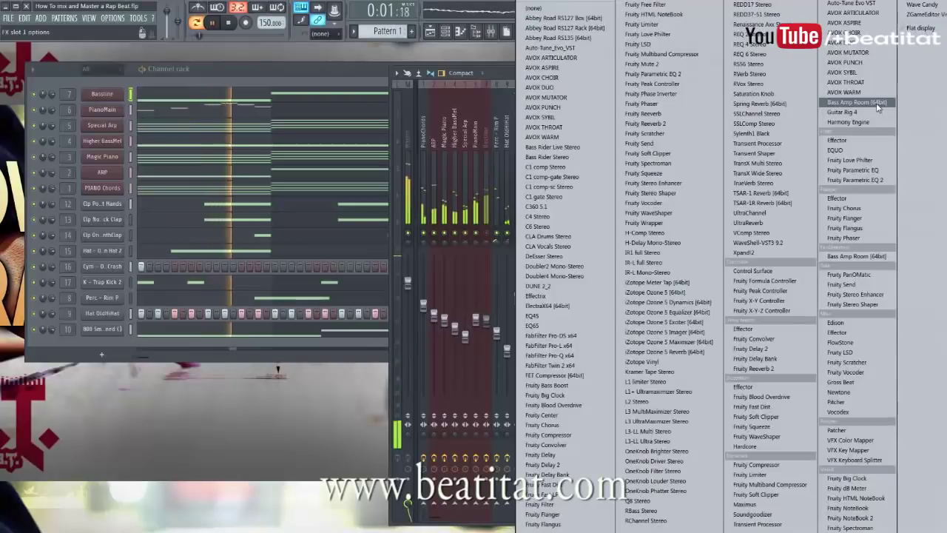
{"action": "left_click", "coordinate": [886, 182]}
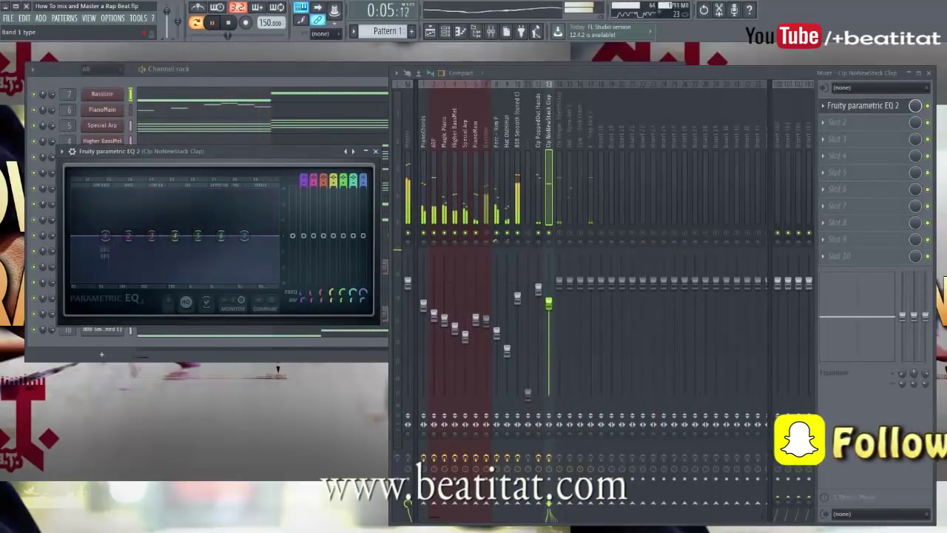
- Shape the Clp NoNewStack Clap EQ with a band 1 high-pass, a small band 4 cut and slight band 5 and 6 boosts; save the project
{"action": "left_click_drag", "start_coordinate": [304, 176], "coordinate": [304, 213]}
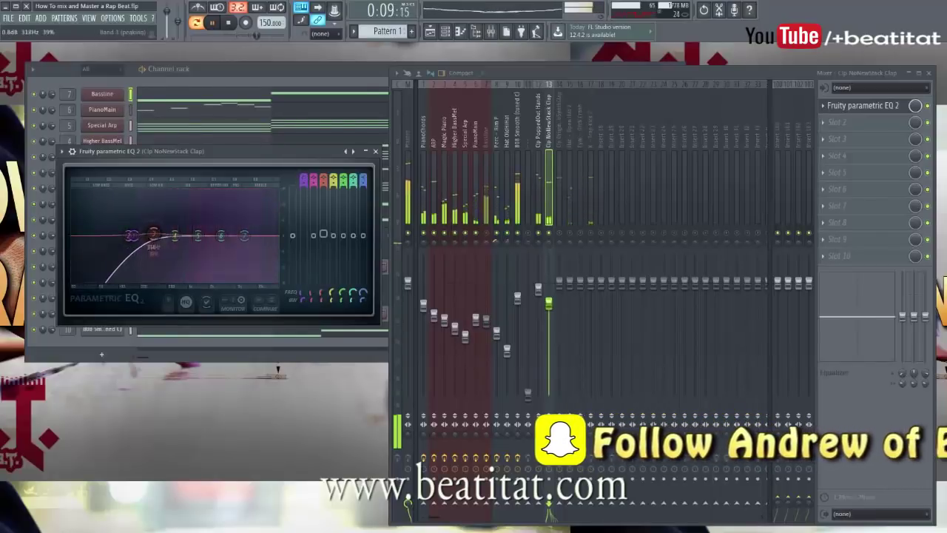
{"action": "left_click_drag", "start_coordinate": [156, 234], "coordinate": [277, 237]}
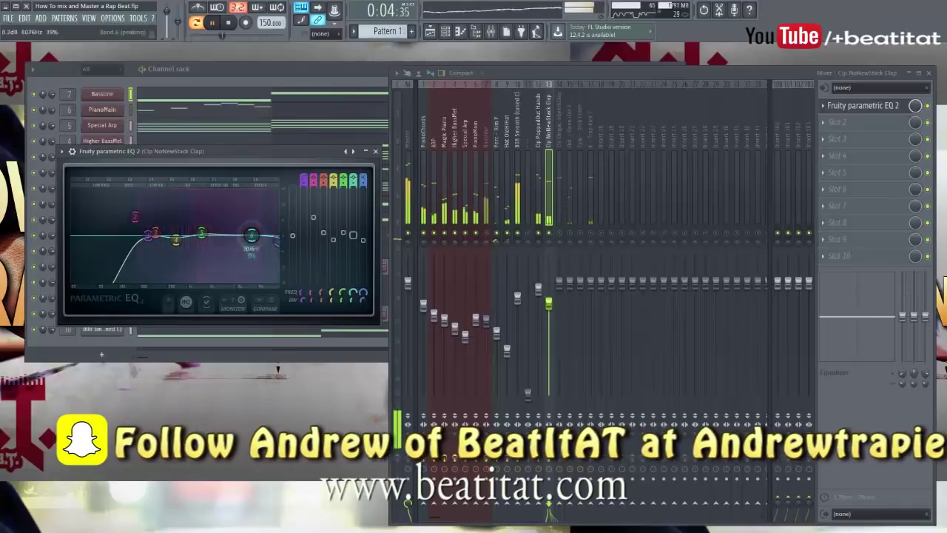
{"action": "left_click_drag", "start_coordinate": [220, 235], "coordinate": [255, 234]}
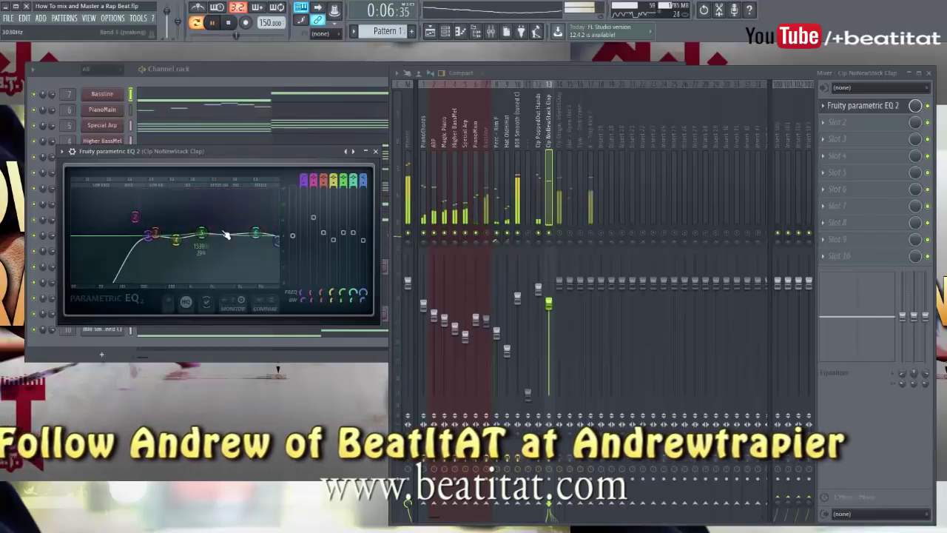
{"action": "left_click", "coordinate": [376, 152]}
{"action": "key", "text": "space"}
{"action": "key", "text": "ctrl+s"}
- Compare the EQ curves of the Clp PoppedOut Hands and Clp NoNewStack Clap tracks one above the other, and close both
{"action": "left_click", "coordinate": [535, 159]}
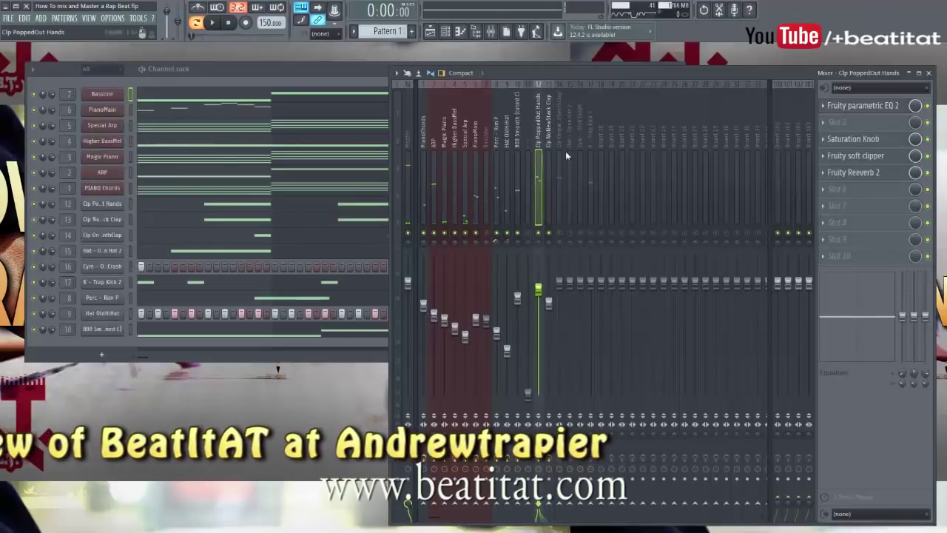
{"action": "left_click", "coordinate": [851, 105]}
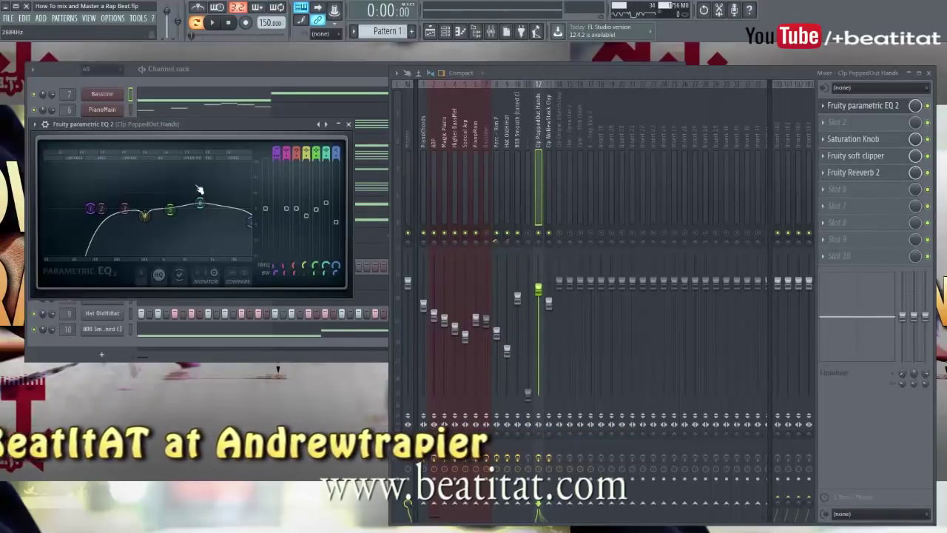
{"action": "left_click", "coordinate": [547, 181]}
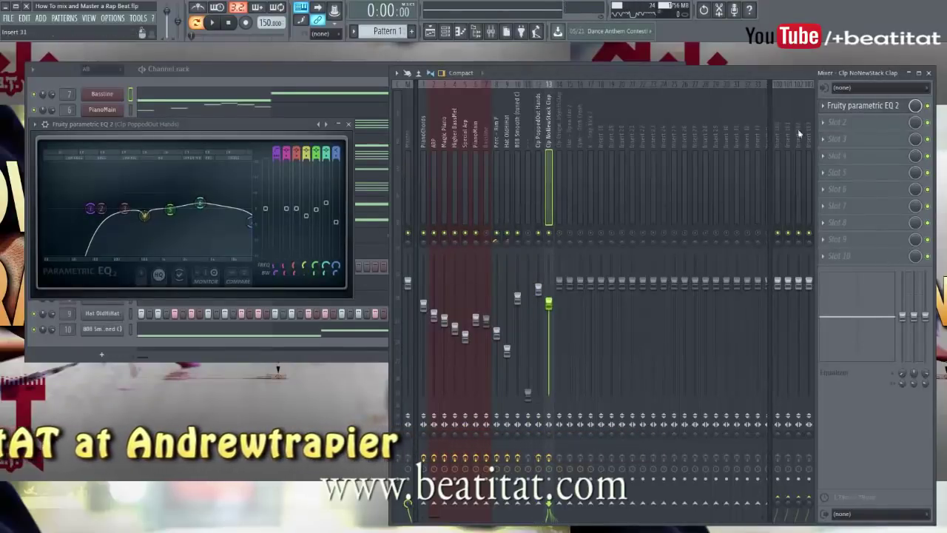
{"action": "left_click", "coordinate": [872, 106]}
{"action": "left_click_drag", "start_coordinate": [307, 153], "coordinate": [304, 287]}
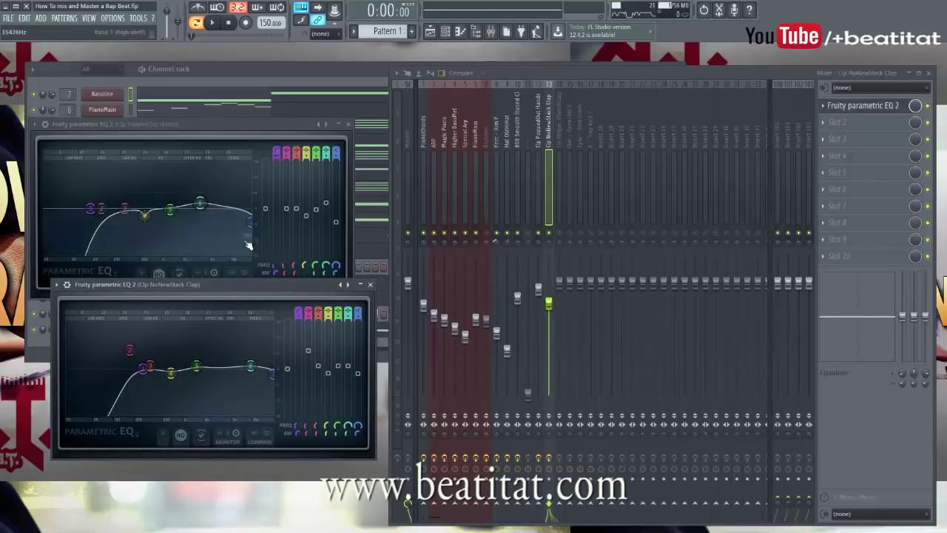
{"action": "left_click", "coordinate": [347, 124]}
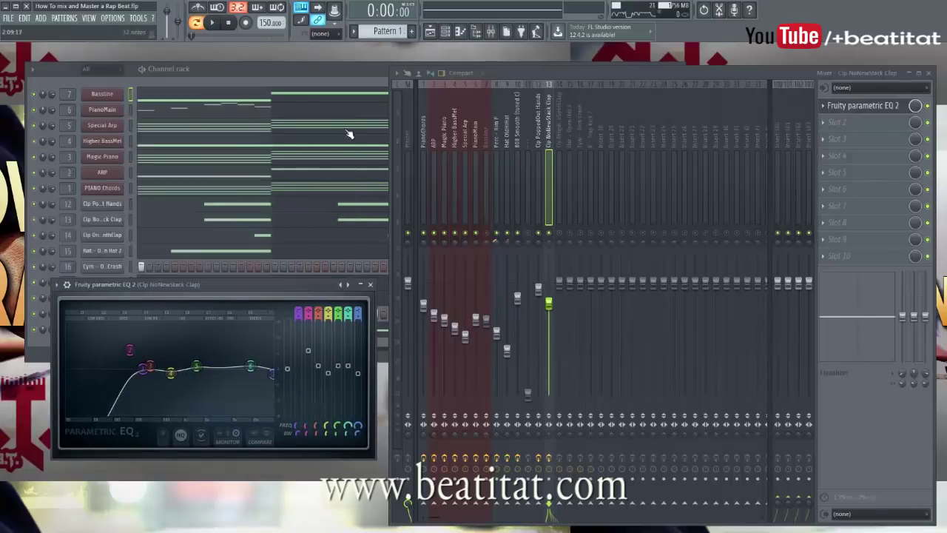
{"action": "left_click", "coordinate": [371, 285]}
- Enable the Clp OriginalRvrbSynthClap mixer track, lower its volume slightly during playback, and load Fruity Parametric EQ 2 in its first slot
{"action": "key", "text": "space"}
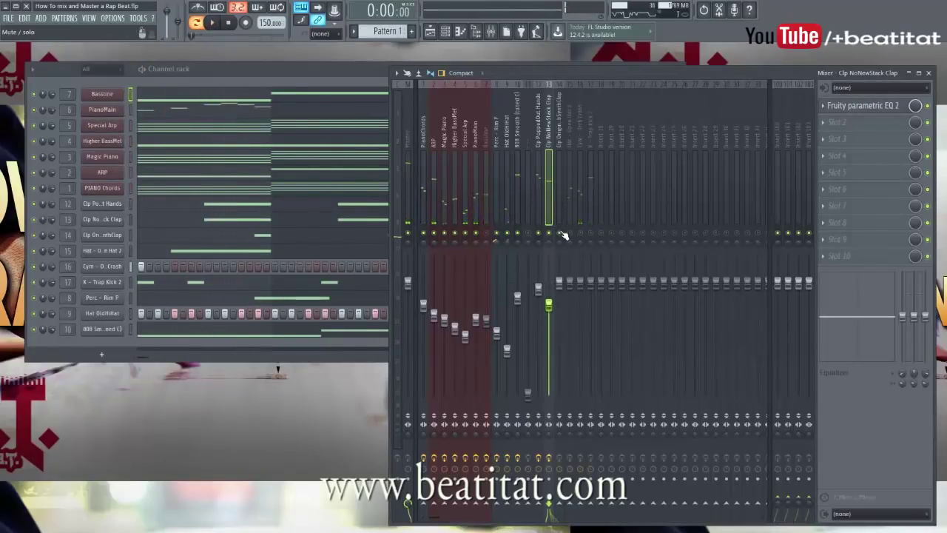
{"action": "left_click", "coordinate": [562, 252]}
{"action": "key", "text": "space"}
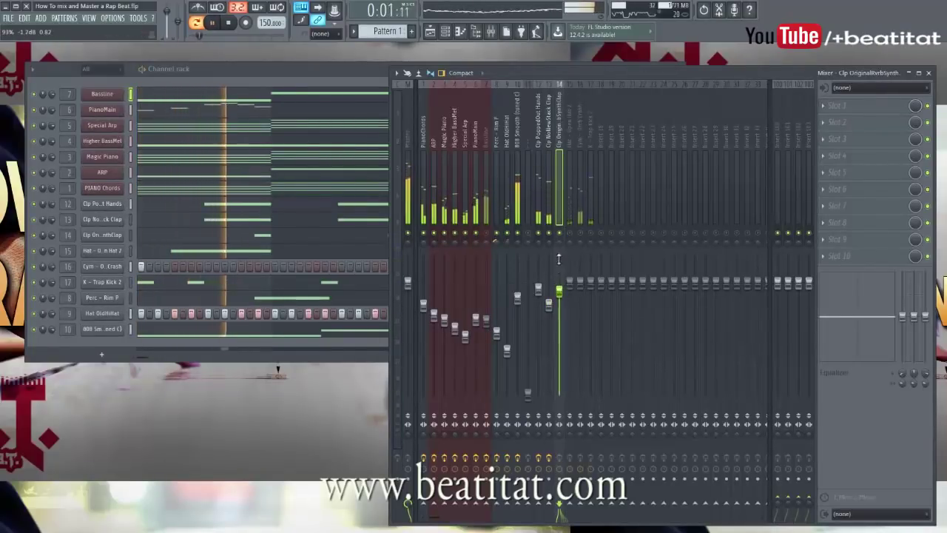
{"action": "left_click_drag", "start_coordinate": [559, 290], "coordinate": [560, 294]}
{"action": "left_click", "coordinate": [854, 107]}
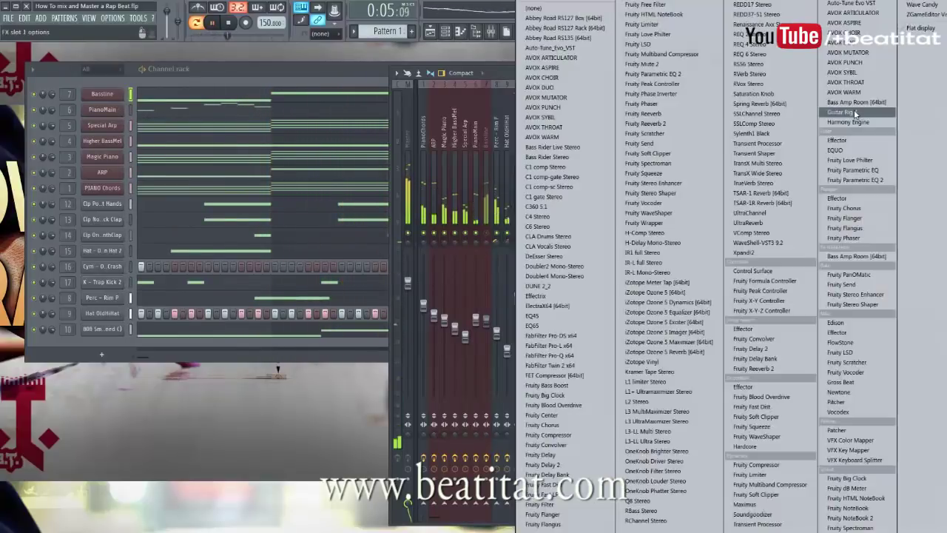
{"action": "left_click", "coordinate": [854, 181]}
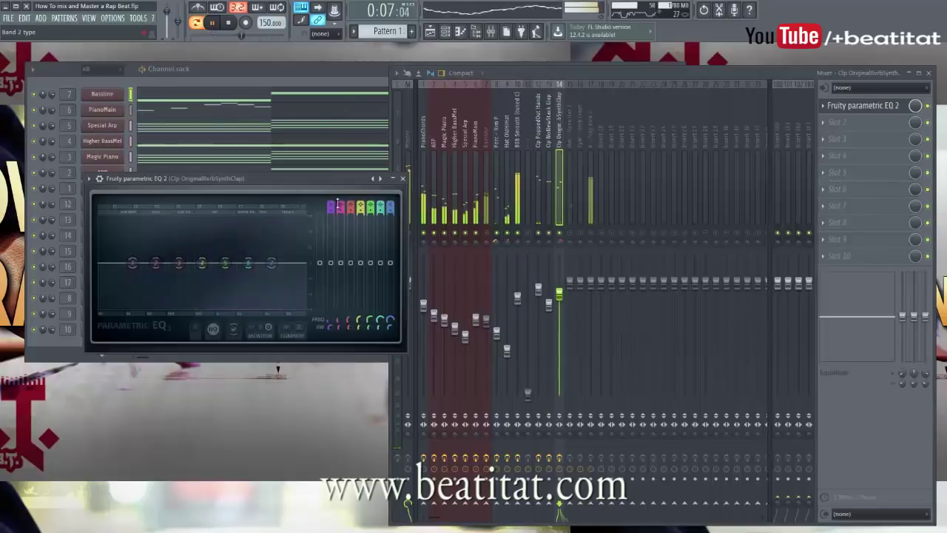
- Shape the synth clap EQ with a band 1 high-pass, slight band 6 boost and band 7 cut, reduce the track volume, and save
{"action": "scroll", "coordinate": [330, 203], "scroll_direction": "down", "scroll_amount": 3}
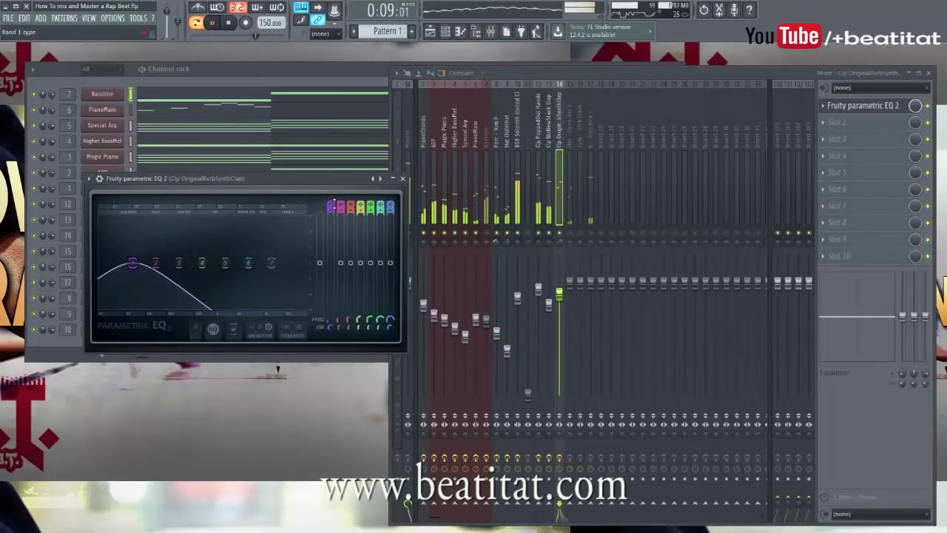
{"action": "left_click_drag", "start_coordinate": [131, 263], "coordinate": [179, 263]}
{"action": "left_click_drag", "start_coordinate": [248, 263], "coordinate": [304, 287]}
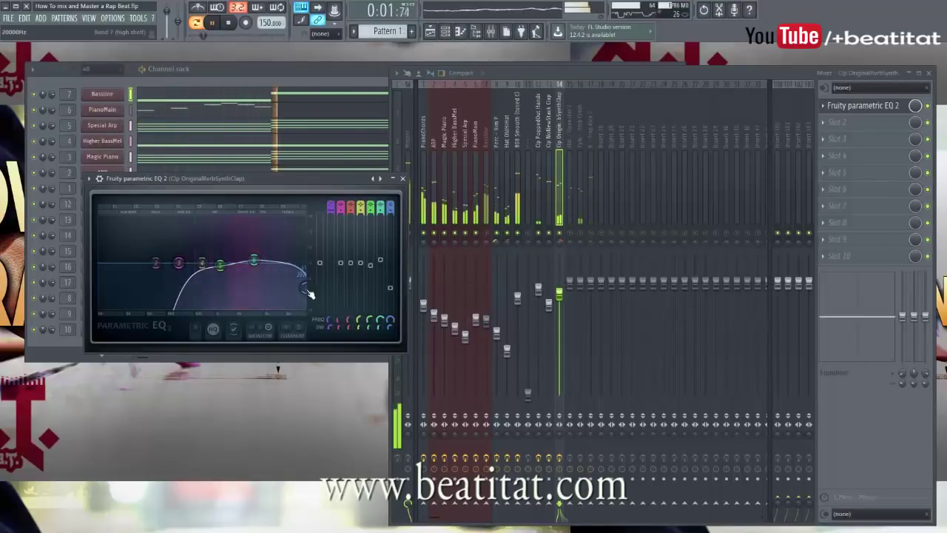
{"action": "left_click", "coordinate": [402, 180]}
{"action": "left_click_drag", "start_coordinate": [560, 295], "coordinate": [560, 301]}
{"action": "key", "text": "ctrl+s"}
- Add Fruity Fast Dist in the synth clap track's third slot, adjust its distortion during playback, close it and stop playback
{"action": "left_click", "coordinate": [874, 142]}
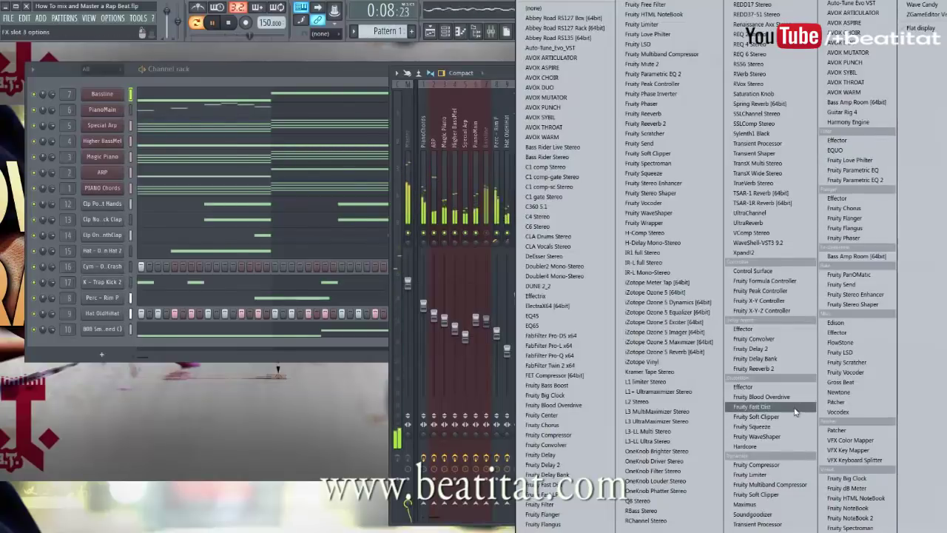
{"action": "left_click", "coordinate": [751, 406]}
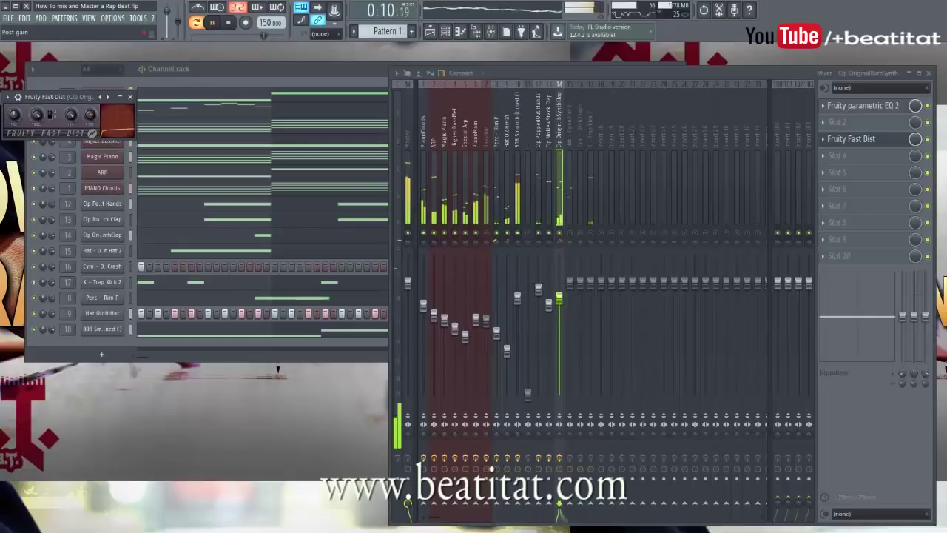
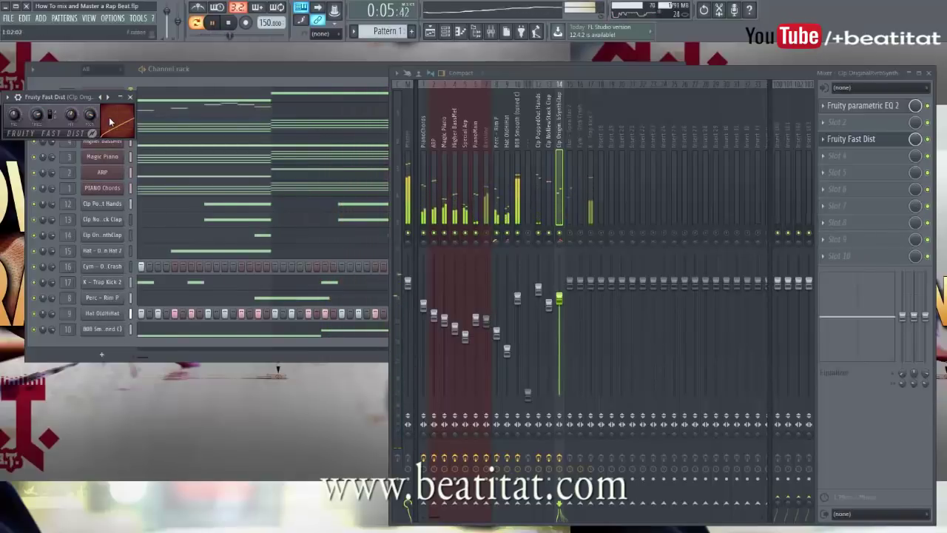
{"action": "key", "text": "Escape"}
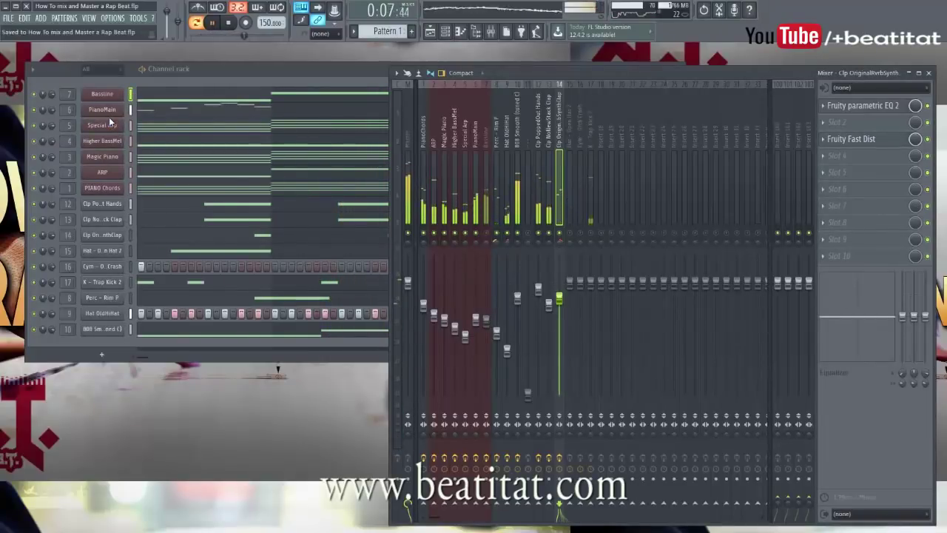
{"action": "key", "text": "space"}
- Add Fruity Reeverb 2 in the synth clap track's fifth slot, adjust it, close it and lower the track's volume during playback
{"action": "left_click", "coordinate": [824, 173]}
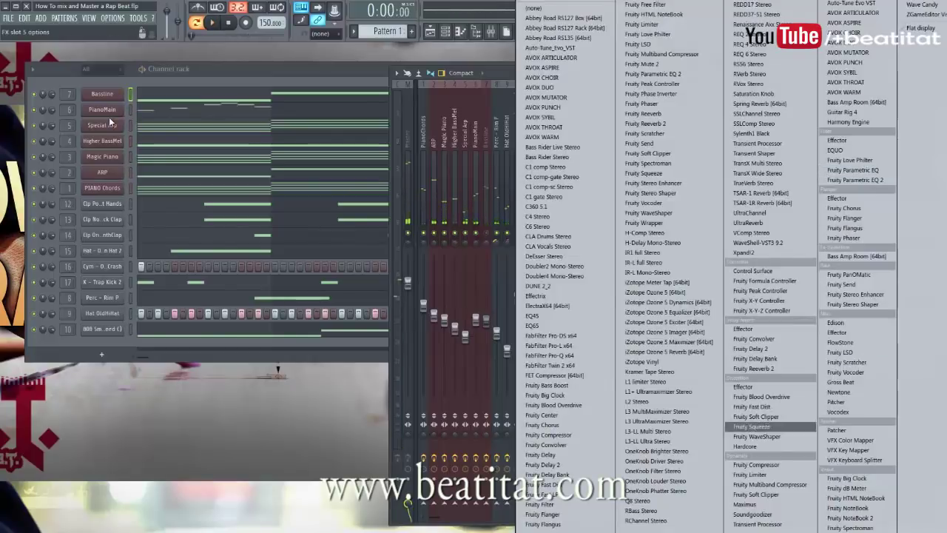
{"action": "left_click", "coordinate": [754, 369]}
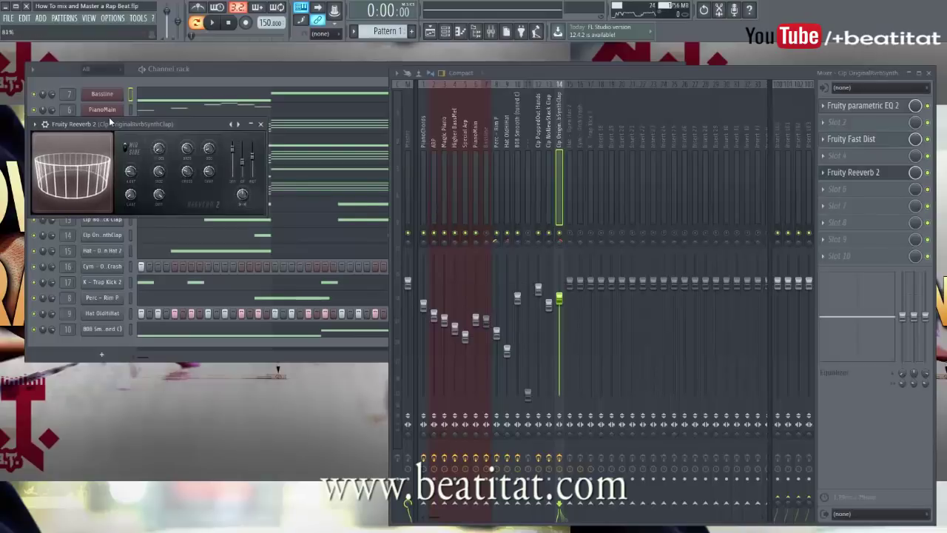
{"action": "key", "text": "space"}
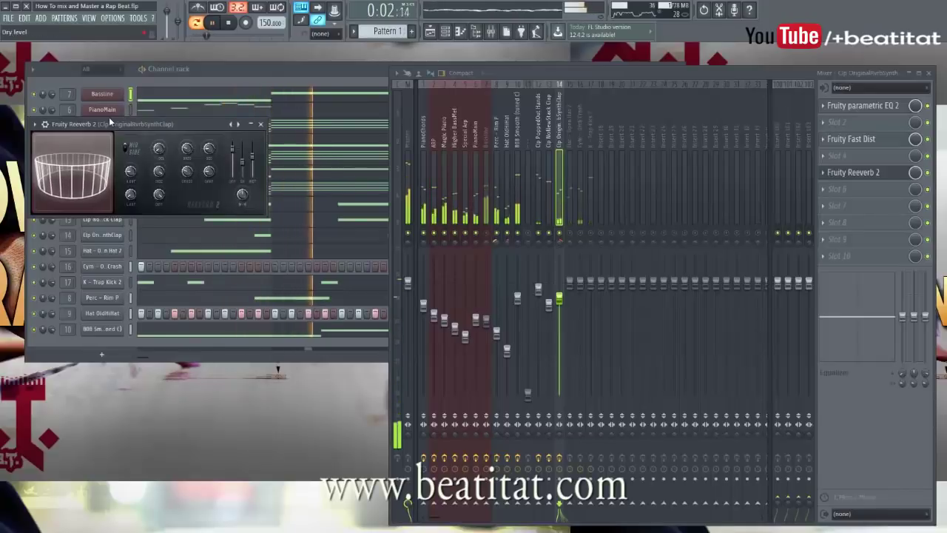
{"action": "left_click", "coordinate": [261, 124]}
{"action": "left_click_drag", "start_coordinate": [560, 298], "coordinate": [560, 306]}
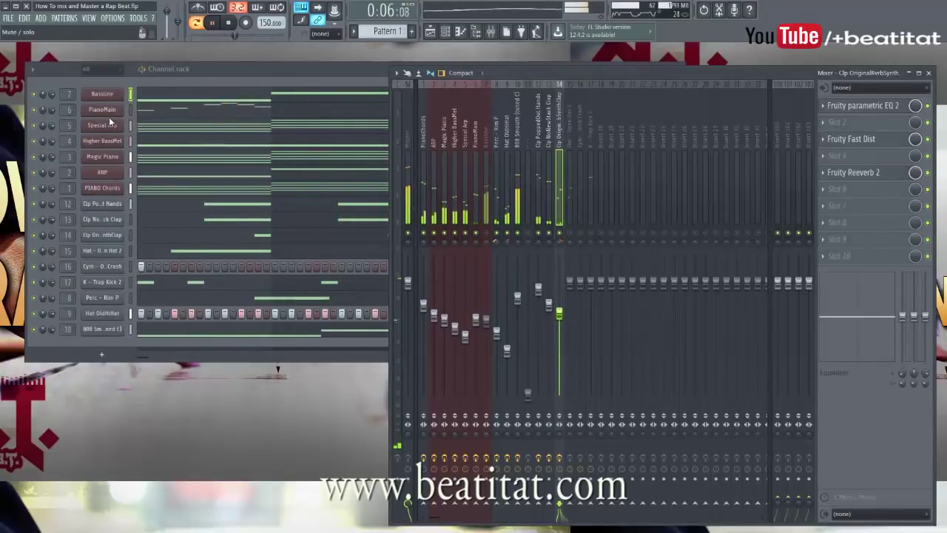
- Enable the Hat - Open Hat 2 mixer track, lower its volume slightly, and load Fruity Parametric EQ 2 in its first slot
{"action": "left_click_drag", "start_coordinate": [570, 283], "coordinate": [570, 293]}
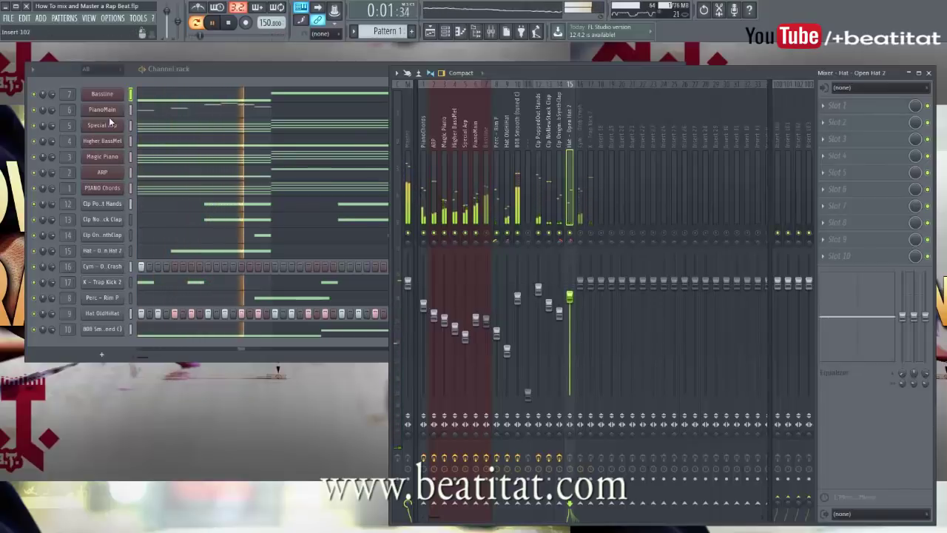
{"action": "left_click", "coordinate": [859, 105]}
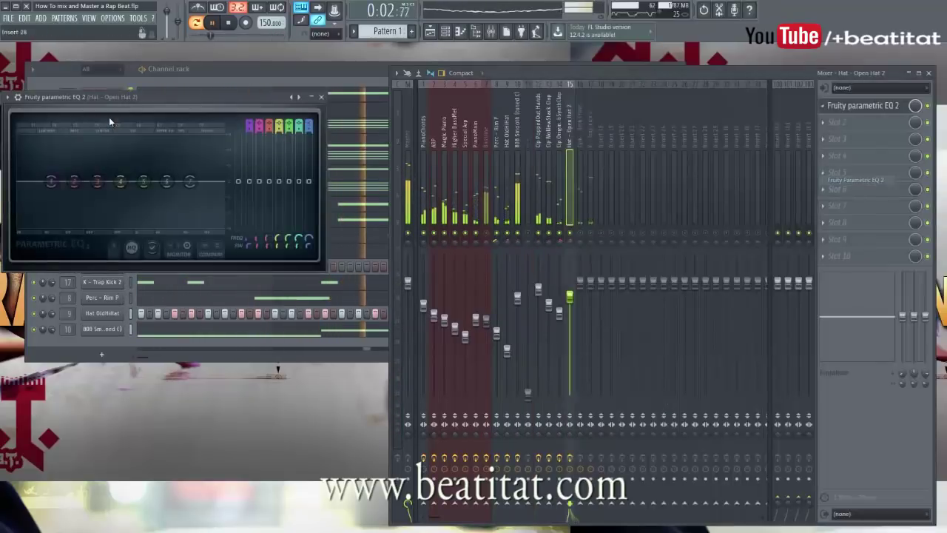
- Shape the open hi-hat EQ with a band 1 high-pass, slight band 6 boost and band 7 cut, and close it
{"action": "left_click", "coordinate": [856, 180]}
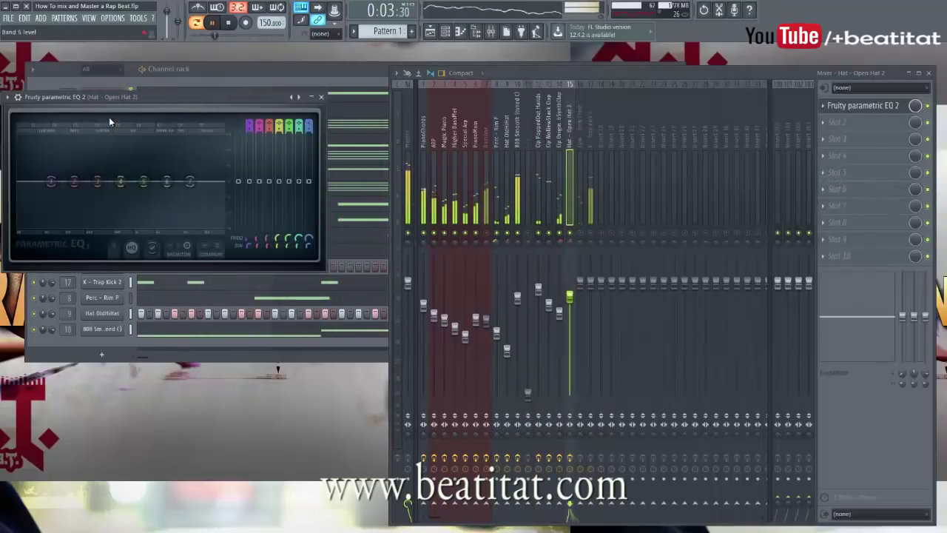
{"action": "scroll", "coordinate": [249, 125], "scroll_direction": "down", "scroll_amount": 2}
{"action": "left_click_drag", "start_coordinate": [51, 181], "coordinate": [172, 175]}
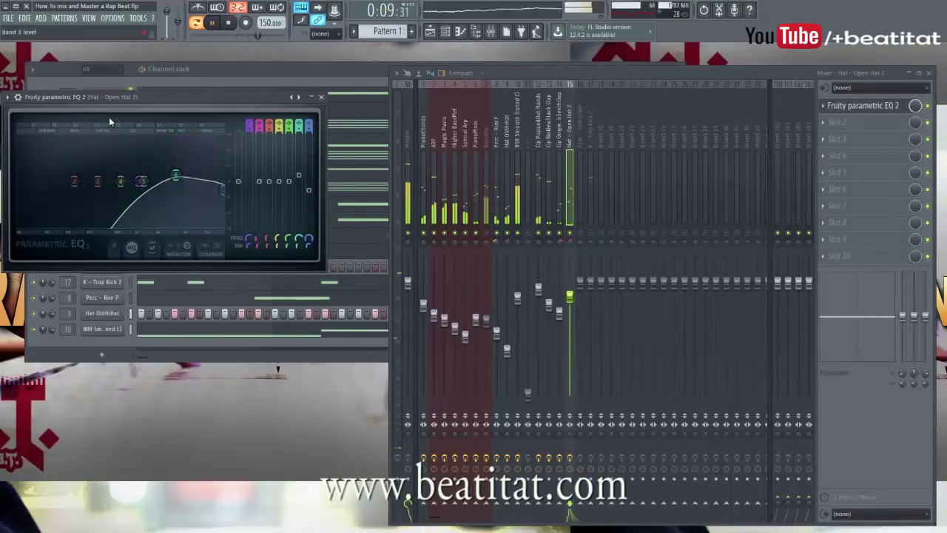
{"action": "left_click", "coordinate": [321, 97]}
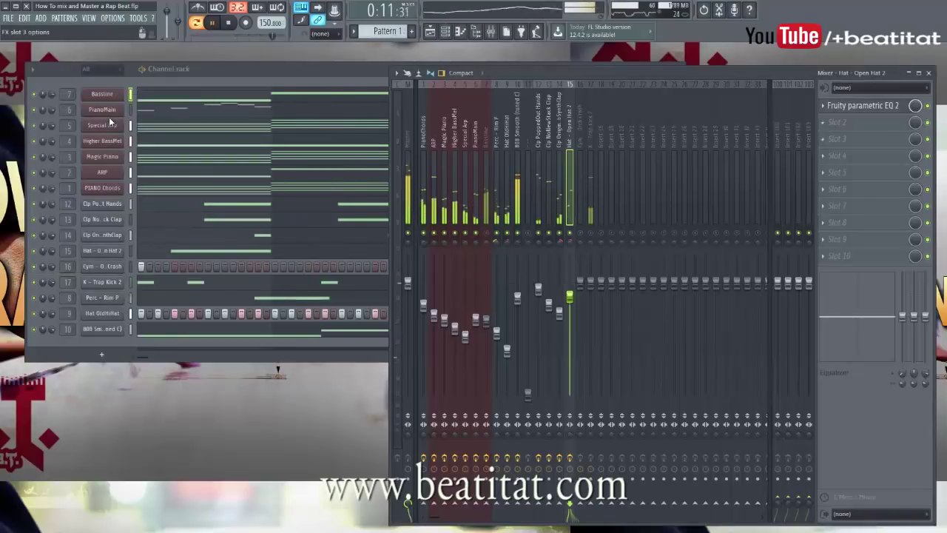
- Add Fruity Reeverb 2 in the open hi-hat track's third slot, close it and stop playback
{"action": "left_click", "coordinate": [823, 139]}
{"action": "left_click", "coordinate": [772, 368]}
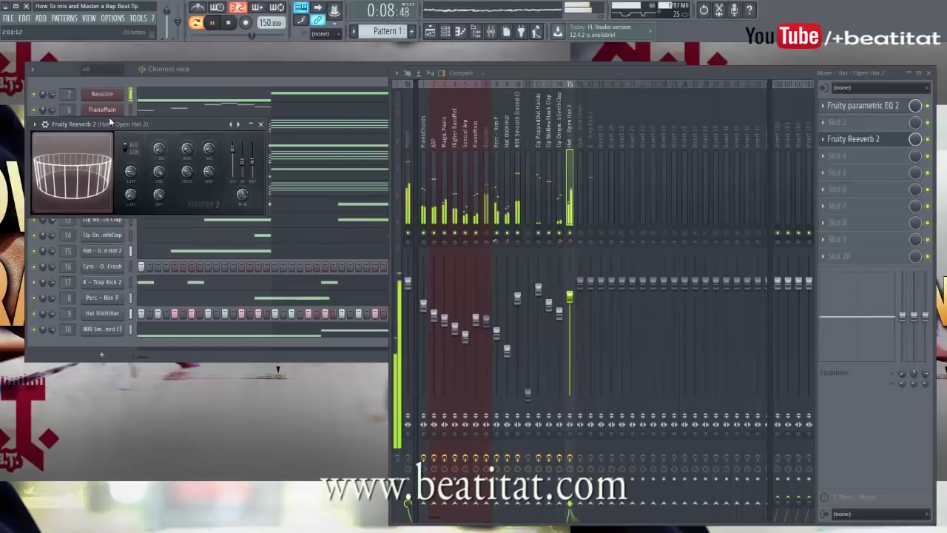
{"action": "left_click", "coordinate": [261, 124]}
{"action": "key", "text": "space"}
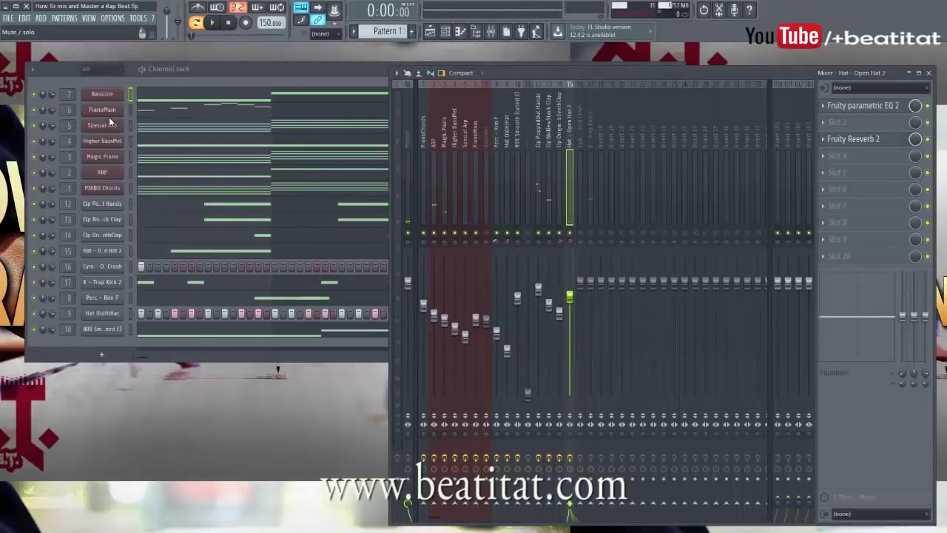
- Select the Cym - Orch Crash mixer track, start playback and lower the track's volume
{"action": "key", "text": "Right"}
{"action": "key", "text": "Left"}
{"action": "key", "text": "Left"}
{"action": "key", "text": "Right"}
{"action": "key", "text": "Left"}
{"action": "key", "text": "Right"}
{"action": "key", "text": "Right"}
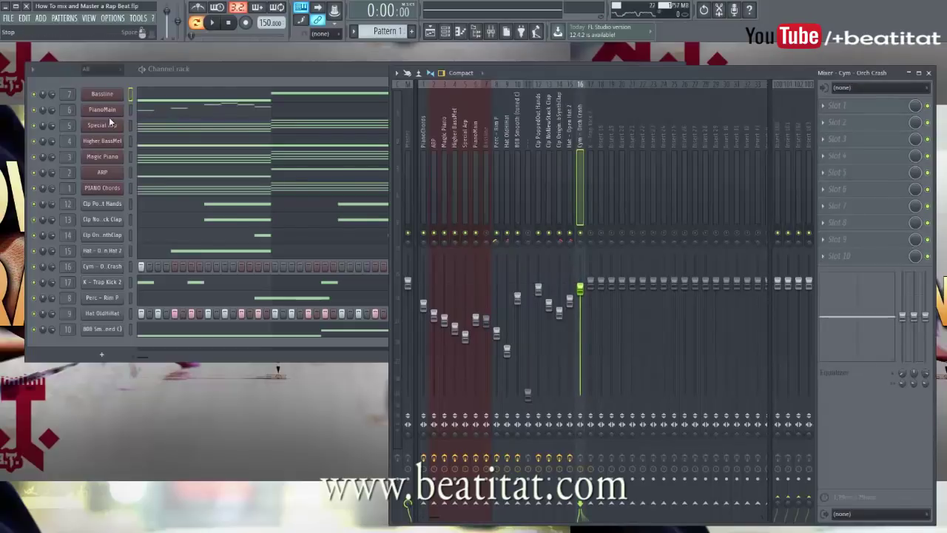
{"action": "key", "text": "space"}
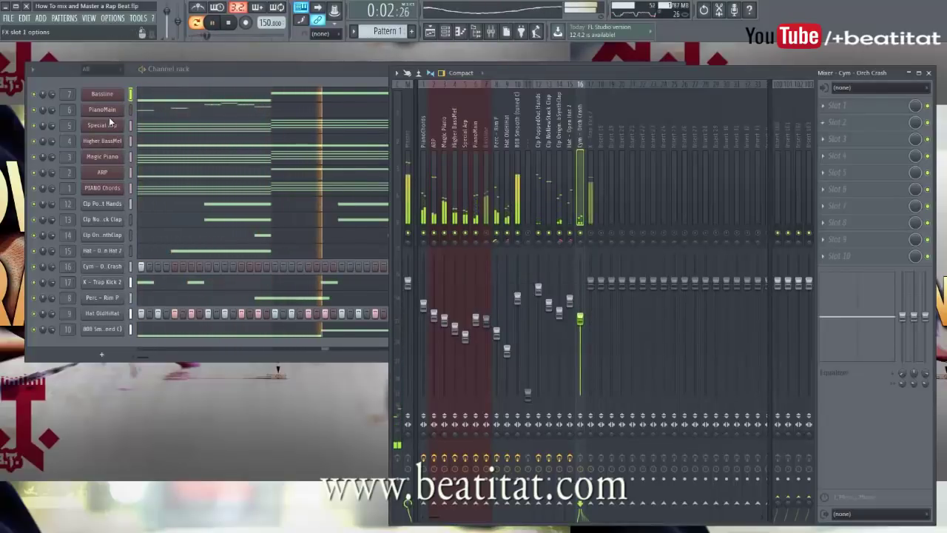
- Add Fruity Parametric EQ 2 in the crash track's first slot with a band 1 high-pass, slight band 6 boost and band 7 cut
{"action": "left_click", "coordinate": [823, 105]}
{"action": "left_click", "coordinate": [856, 180]}
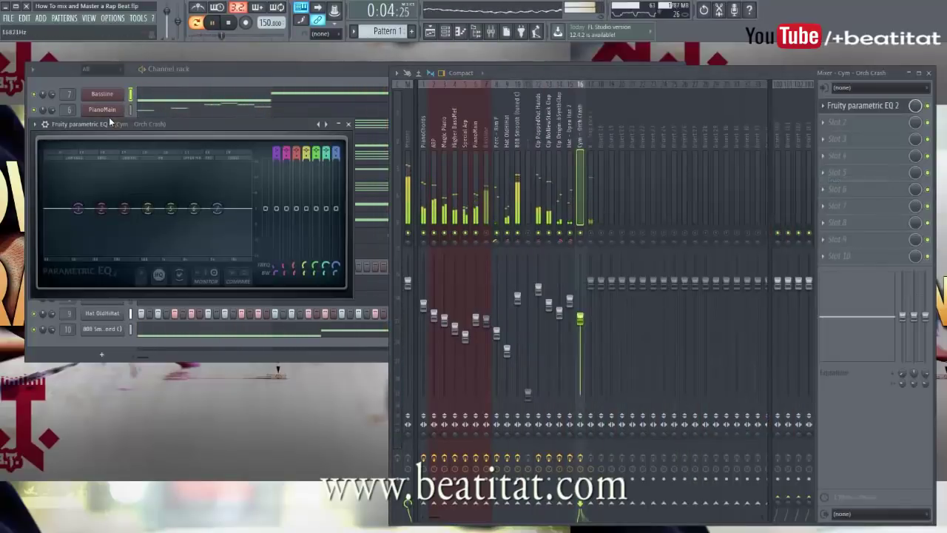
{"action": "mouse_move", "coordinate": [276, 149]}
{"action": "left_mouse_down"}
{"action": "mouse_move", "coordinate": [276, 139]}
{"action": "mouse_move", "coordinate": [276, 164]}
{"action": "left_mouse_up"}
{"action": "left_click_drag", "start_coordinate": [78, 208], "coordinate": [108, 209]}
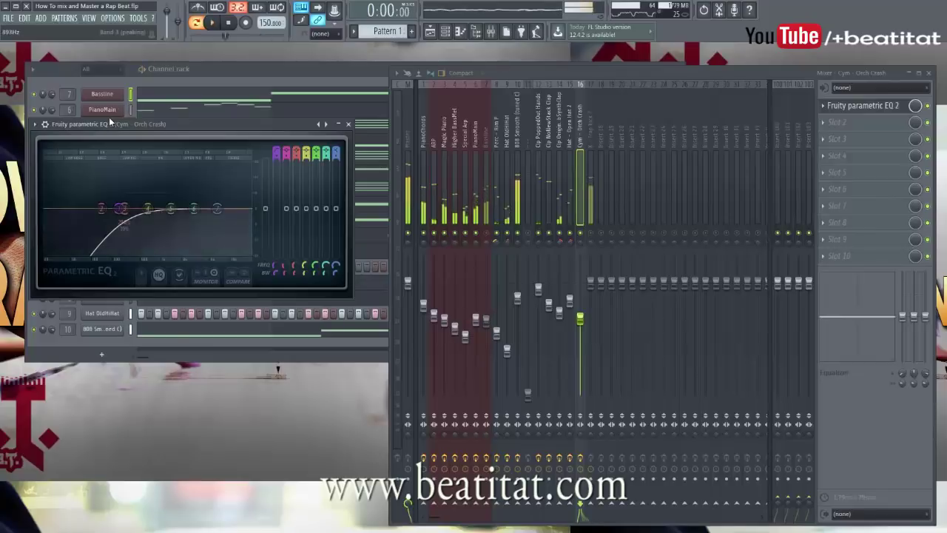
{"action": "left_click_drag", "start_coordinate": [119, 208], "coordinate": [112, 209]}
{"action": "mouse_move", "coordinate": [194, 209]}
{"action": "left_mouse_down"}
{"action": "mouse_move", "coordinate": [201, 205]}
{"action": "mouse_move", "coordinate": [167, 210]}
{"action": "mouse_move", "coordinate": [251, 215]}
{"action": "mouse_move", "coordinate": [213, 207]}
{"action": "left_mouse_up"}
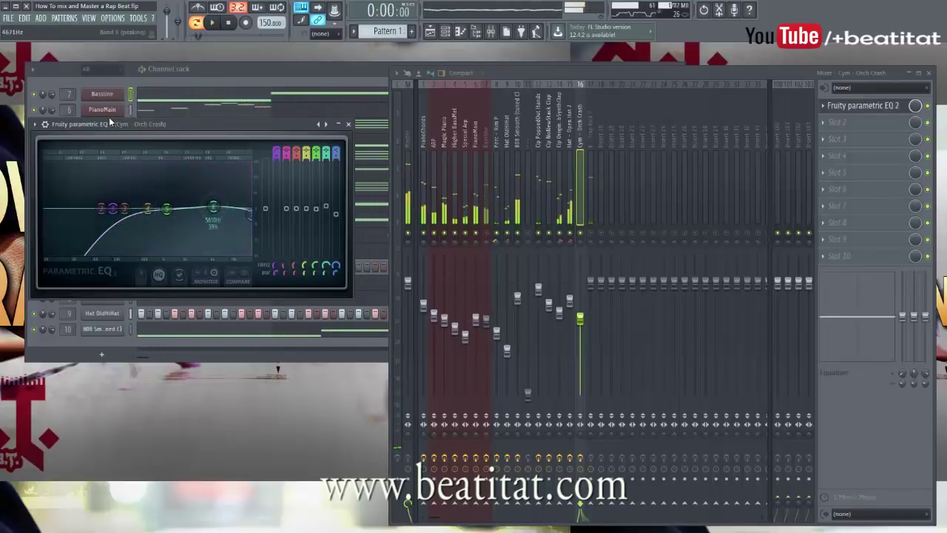
{"action": "key", "text": "Escape"}
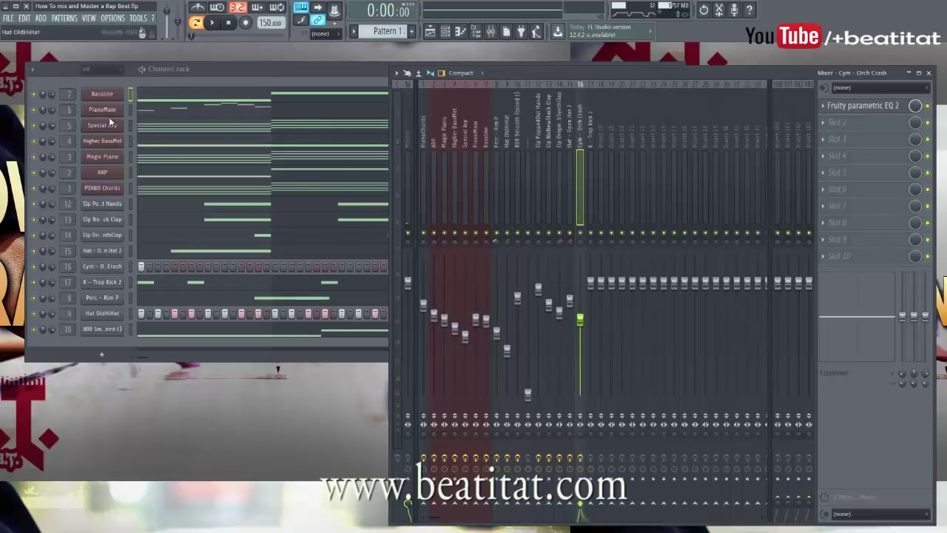
- Load Fruity Parametric EQ 2 on K - Trap Kick 2, cut bands 1 and 7, boost band 2 slightly, and stop playback
{"action": "key", "text": "Right"}
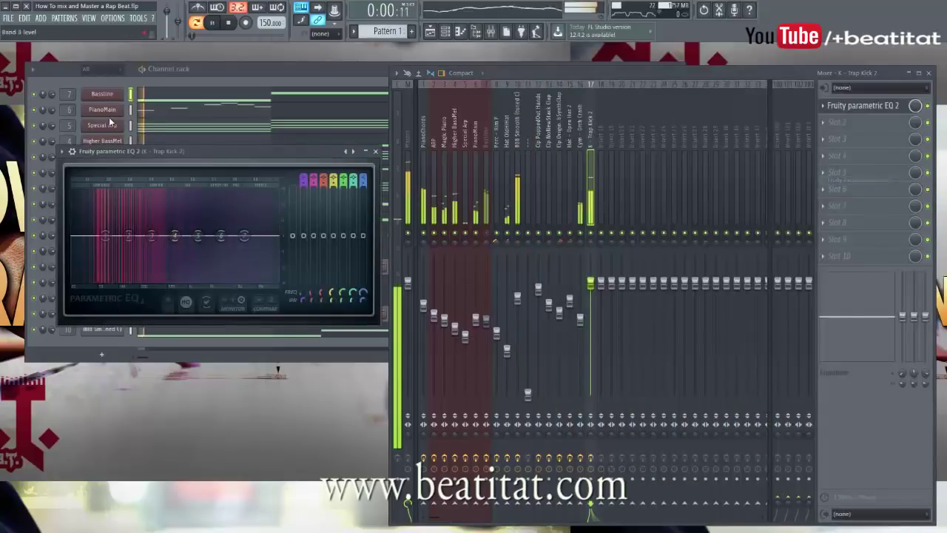
{"action": "mouse_move", "coordinate": [244, 235]}
{"action": "left_mouse_down"}
{"action": "mouse_move", "coordinate": [222, 255]}
{"action": "mouse_move", "coordinate": [237, 259]}
{"action": "mouse_move", "coordinate": [194, 272]}
{"action": "left_mouse_up"}
{"action": "left_click_drag", "start_coordinate": [128, 235], "coordinate": [73, 245]}
{"action": "left_click_drag", "start_coordinate": [152, 236], "coordinate": [113, 227]}
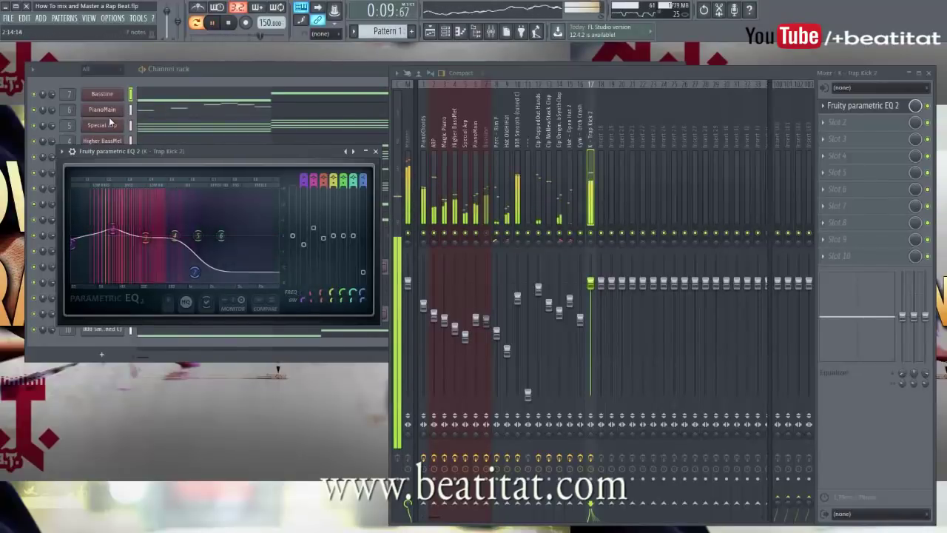
{"action": "left_click", "coordinate": [375, 151]}
{"action": "key", "text": "space"}
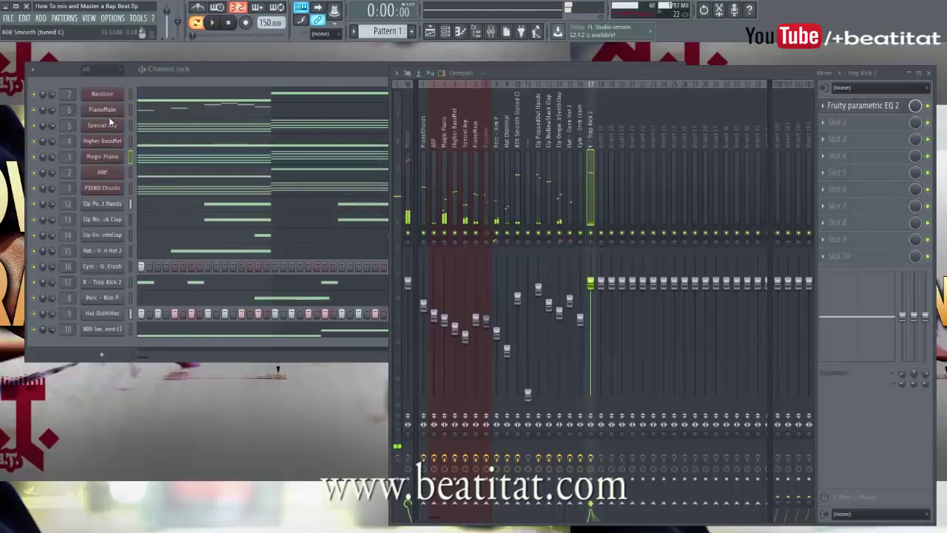
- Lower the 808 Smooth (tuned C) track's volume slightly and briefly play the beat to compare it with K - Trap Kick 2
{"action": "left_click", "coordinate": [517, 185]}
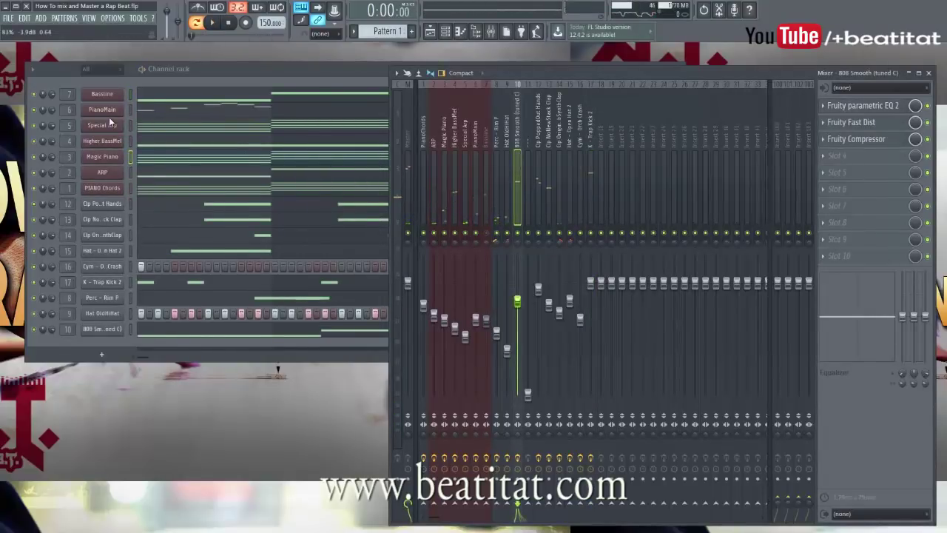
{"action": "left_click", "coordinate": [591, 185]}
{"action": "left_click", "coordinate": [517, 301]}
{"action": "left_click", "coordinate": [591, 185]}
{"action": "key", "text": "space"}
{"action": "key", "text": "space"}
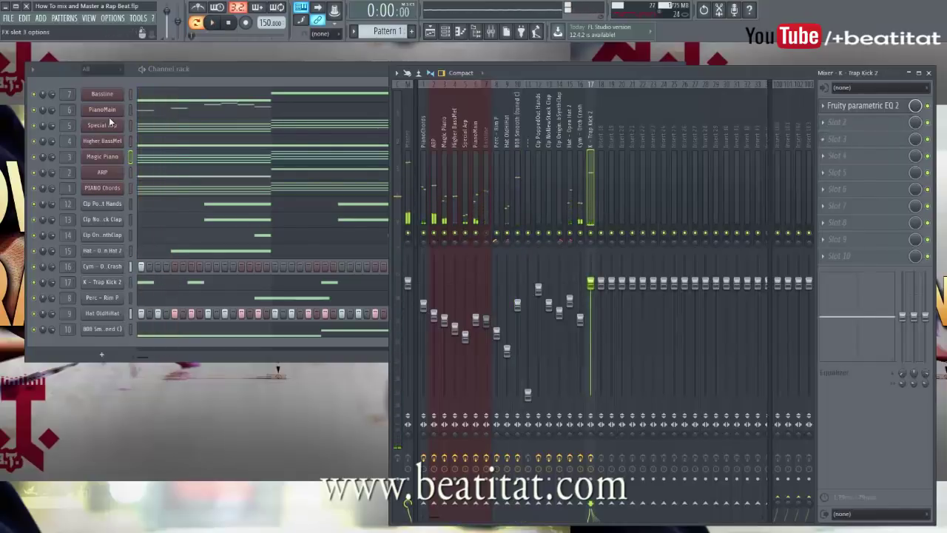
- Add Maximus in the third slot of K - Trap Kick 2, load one of its presets and close it
{"action": "left_click", "coordinate": [823, 139]}
{"action": "left_click", "coordinate": [745, 504]}
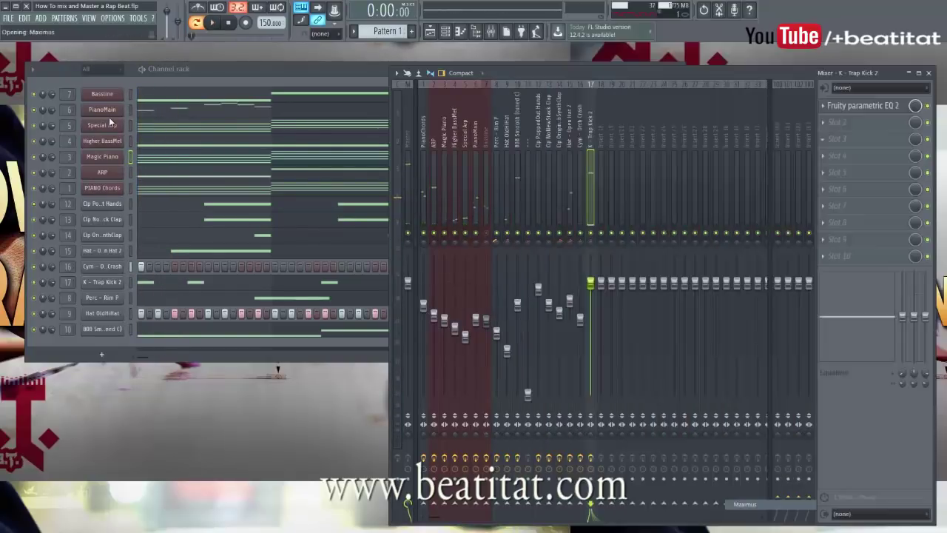
{"action": "left_click", "coordinate": [88, 179]}
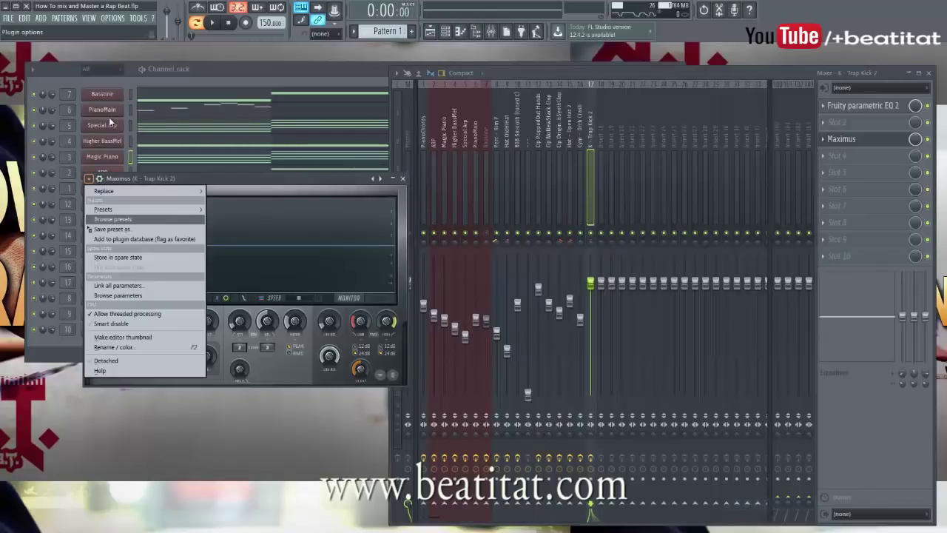
{"action": "mouse_move", "coordinate": [107, 209]}
{"action": "left_click", "coordinate": [230, 211]}
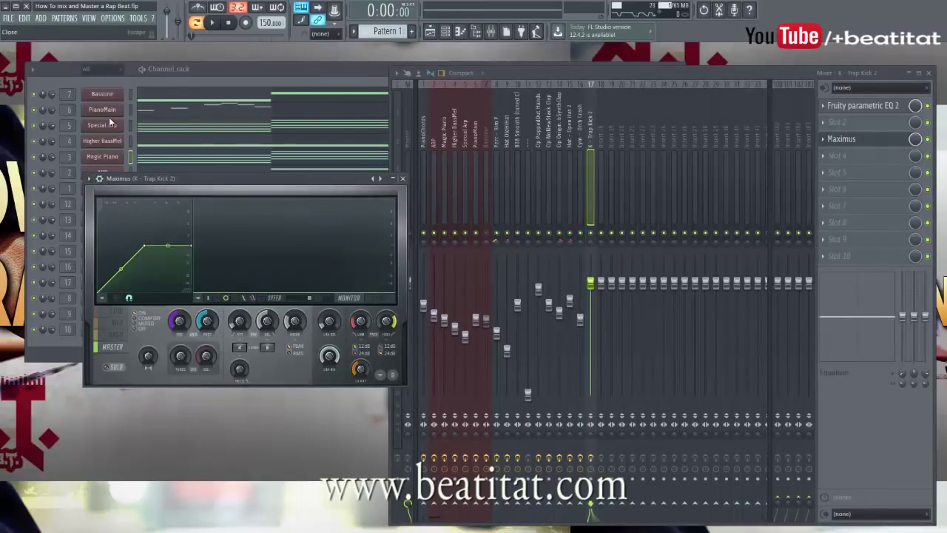
{"action": "left_click", "coordinate": [403, 179]}
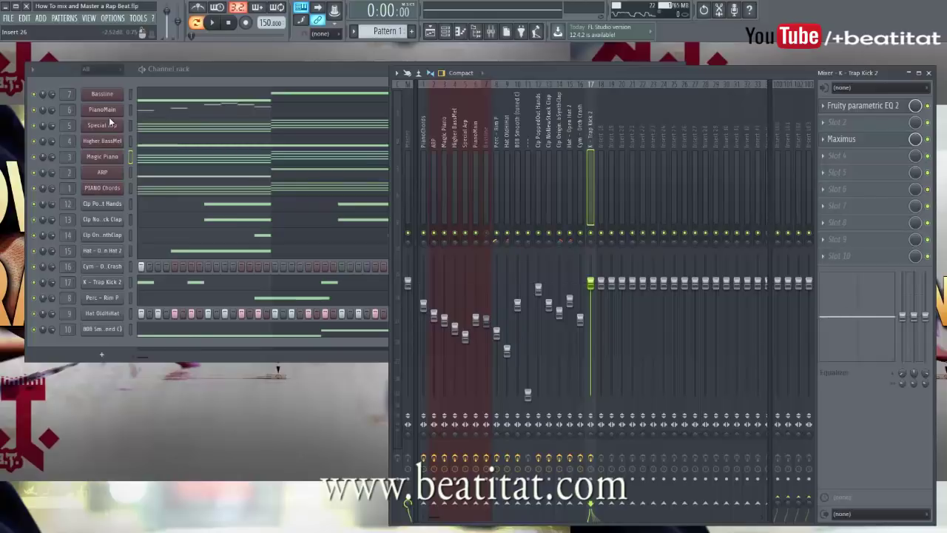
- Play the beat, lower K - Trap Kick 2 to 98% (-0.4 dB), and check the 808, bassline, crash and open hi-hat tracks
{"action": "key", "text": "space"}
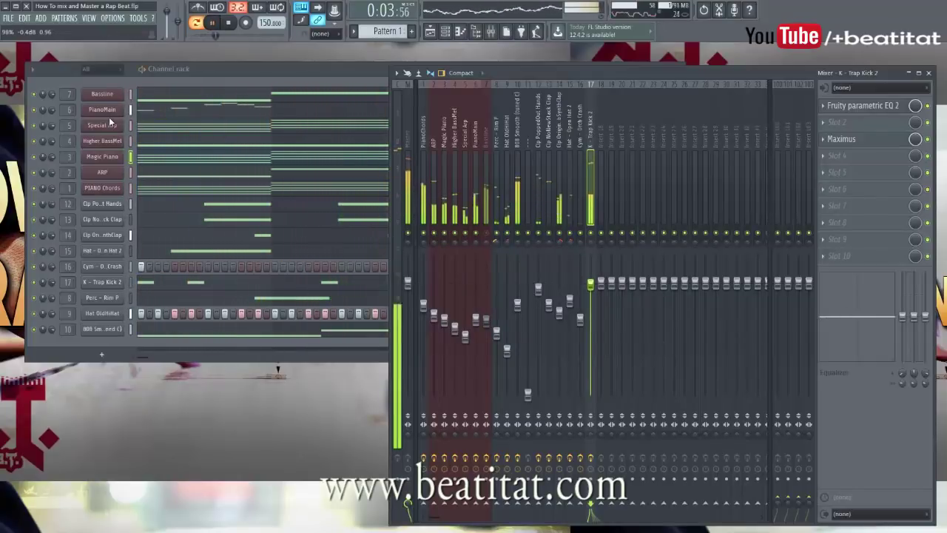
{"action": "left_click", "coordinate": [517, 305]}
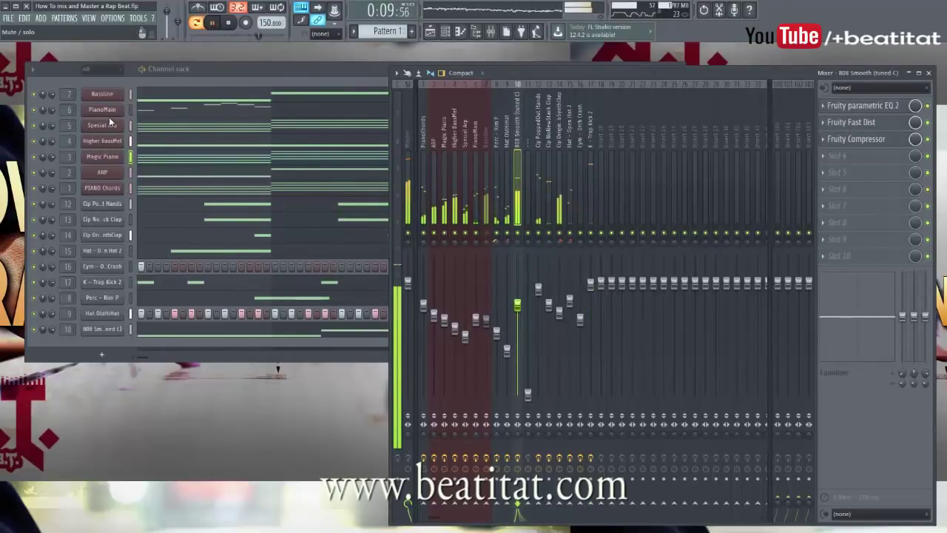
{"action": "left_click", "coordinate": [486, 189]}
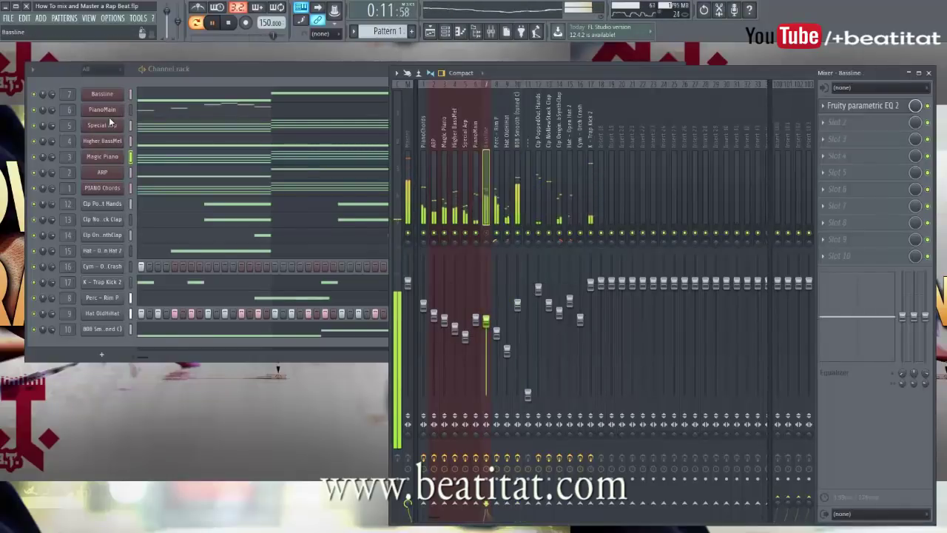
{"action": "left_click", "coordinate": [581, 318]}
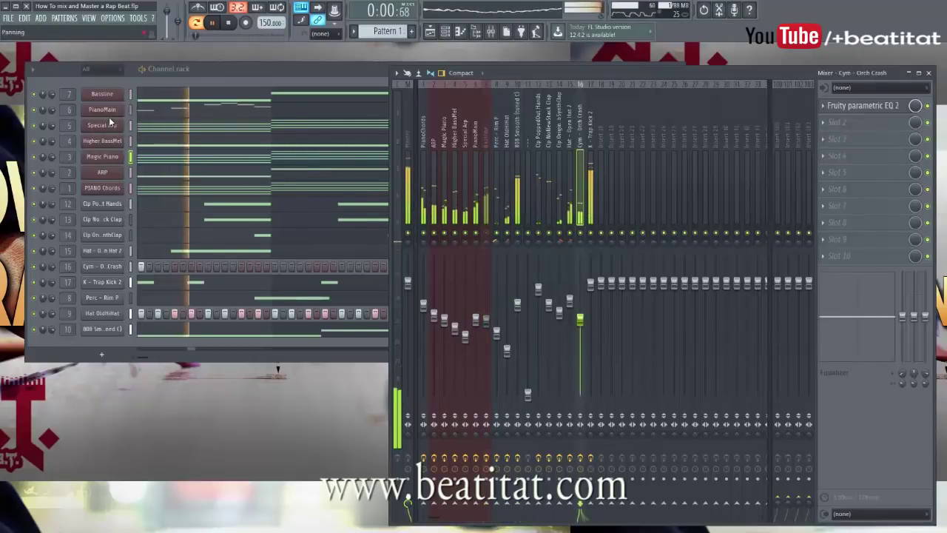
{"action": "left_click", "coordinate": [569, 318]}
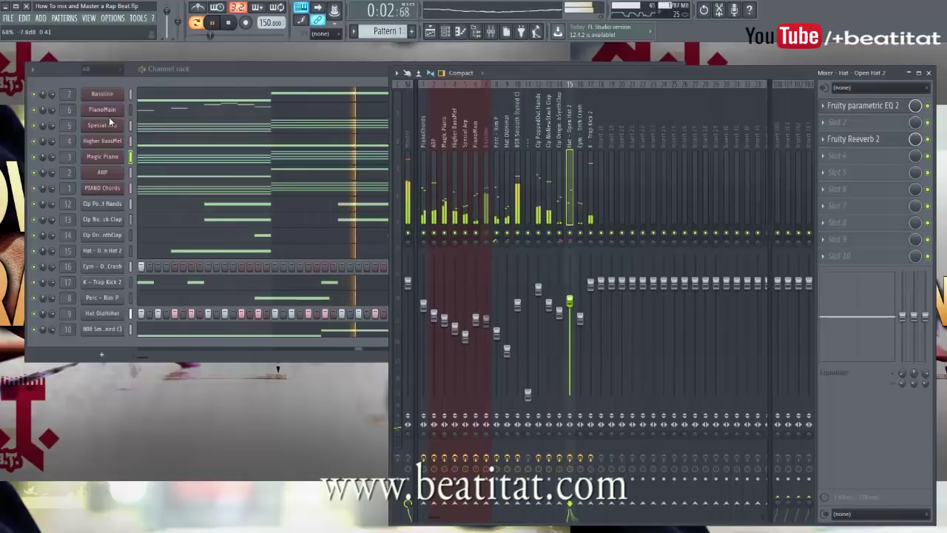
- Stop playback and select the Master mixer track
{"action": "left_click", "coordinate": [416, 314]}
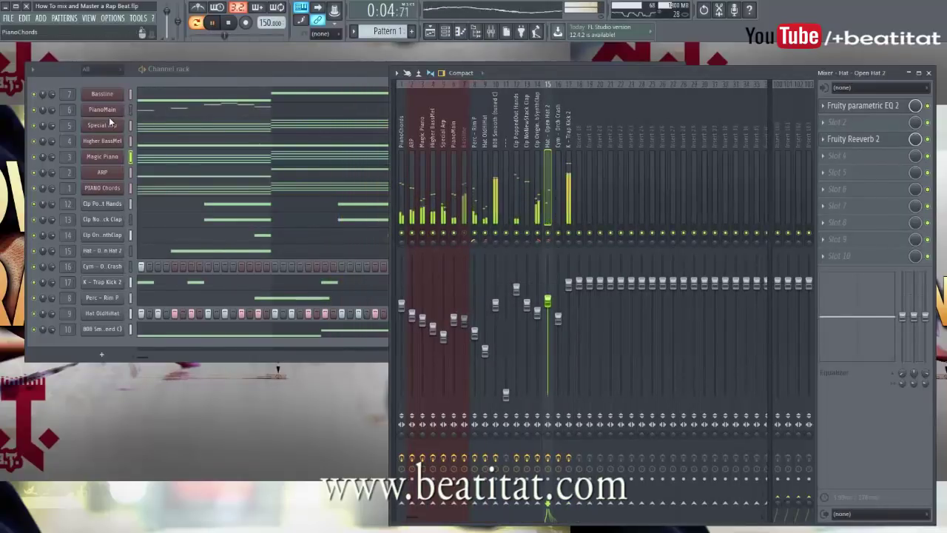
{"action": "left_click", "coordinate": [394, 315]}
{"action": "left_click", "coordinate": [408, 319]}
{"action": "key", "text": "space"}
{"action": "left_click", "coordinate": [434, 318]}
{"action": "left_click", "coordinate": [408, 319]}
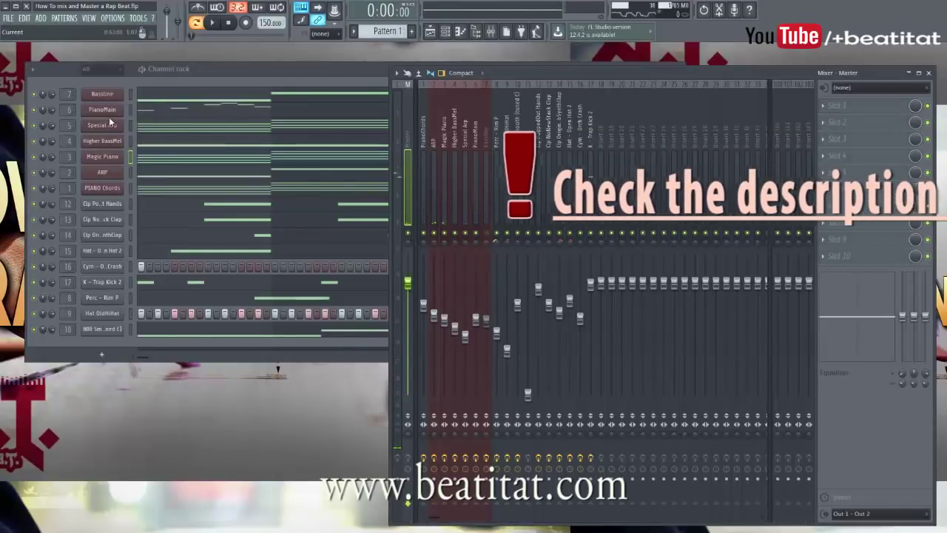
- Select all used mixer tracks from PianoChords through K - Trap Kick 2 and lower their volumes slightly together
{"action": "left_click", "coordinate": [507, 185]}
{"action": "left_click", "coordinate": [486, 185]}
{"action": "left_click", "coordinate": [466, 185]}
{"action": "left_click", "coordinate": [445, 185]}
{"action": "left_click", "coordinate": [423, 185]}
{"action": "left_click_drag", "start_coordinate": [591, 185], "coordinate": [433, 185]}
{"action": "left_click_drag", "start_coordinate": [538, 289], "coordinate": [539, 292]}
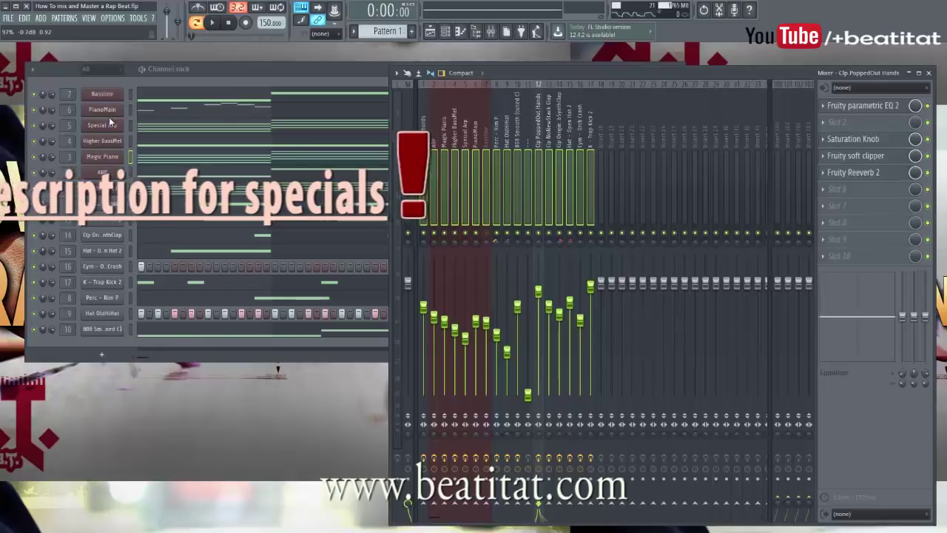
- Set the K - Trap Kick 2 volume to 94% (-1.2 dB) and mute the 808 Smooth (tuned C) track for playback
{"action": "left_click", "coordinate": [591, 185]}
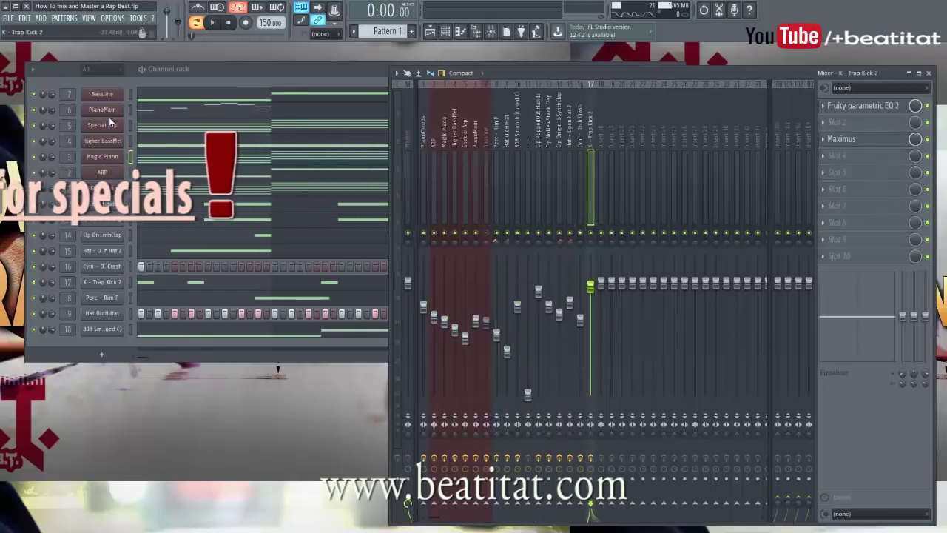
{"action": "left_click_drag", "start_coordinate": [591, 285], "coordinate": [591, 289]}
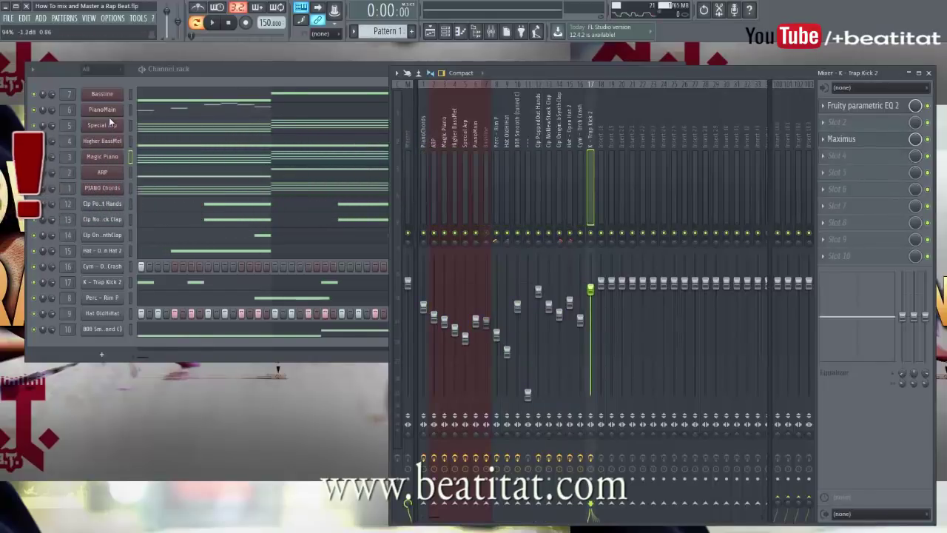
{"action": "left_click", "coordinate": [517, 185]}
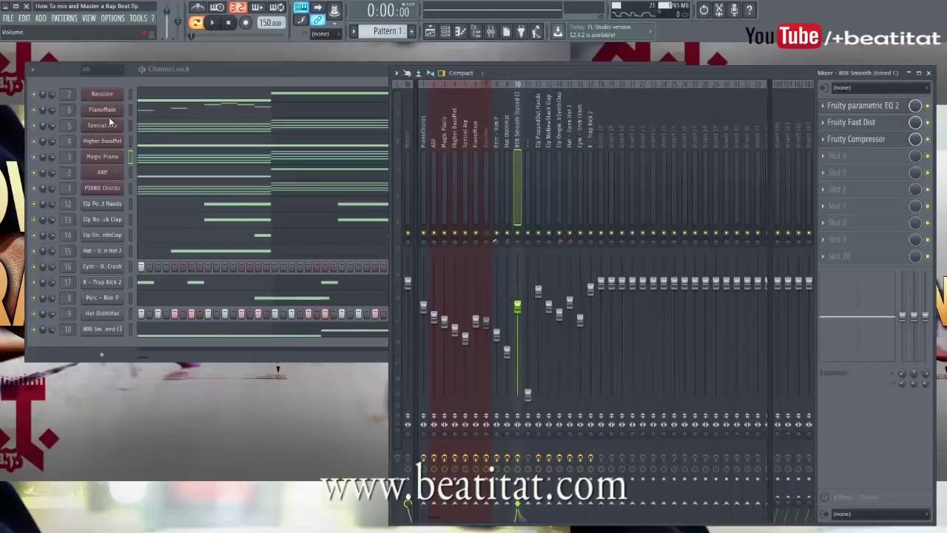
{"action": "left_click", "coordinate": [539, 185]}
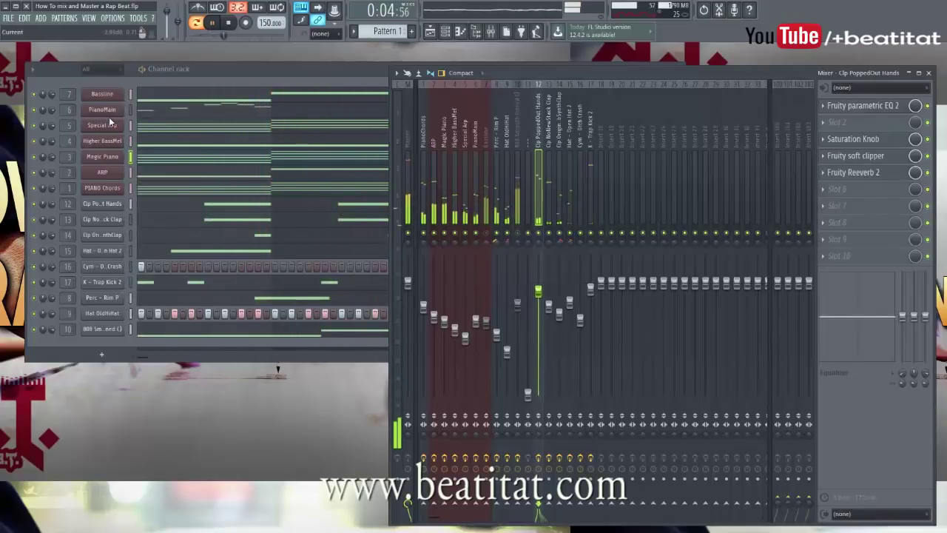
- Enable the Bassline track and set the Clp NoNewStack Clap volume to 77% (-5.3 dB) during playback
{"action": "left_click", "coordinate": [407, 185]}
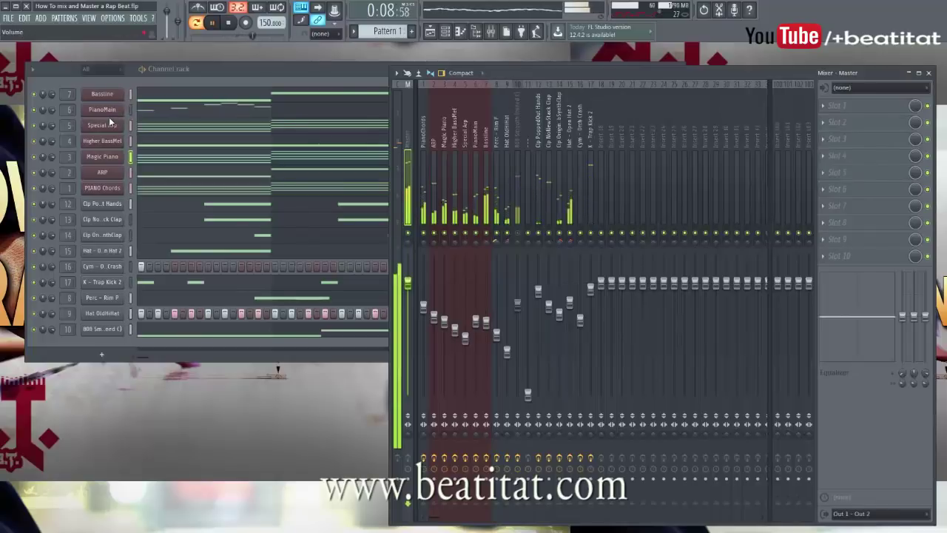
{"action": "left_click", "coordinate": [591, 290]}
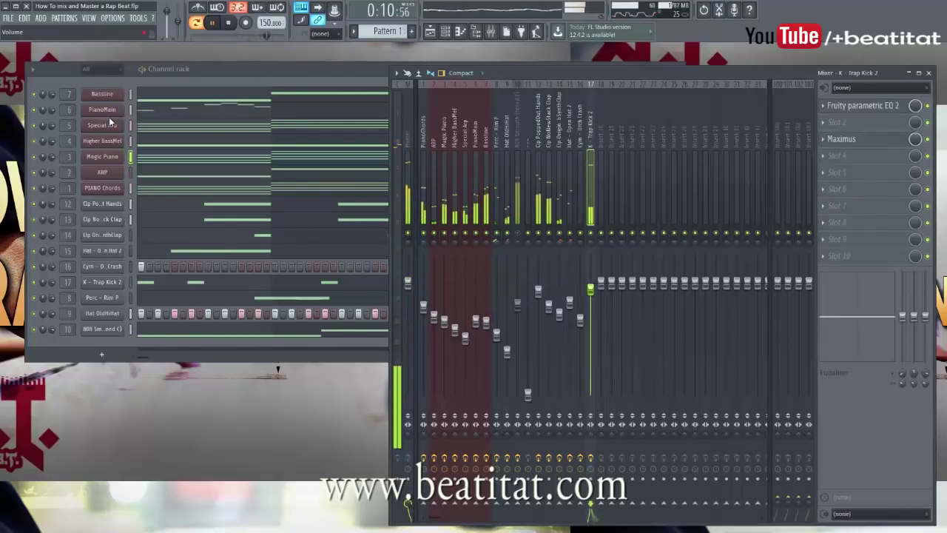
{"action": "left_click_drag", "start_coordinate": [549, 306], "coordinate": [549, 308]}
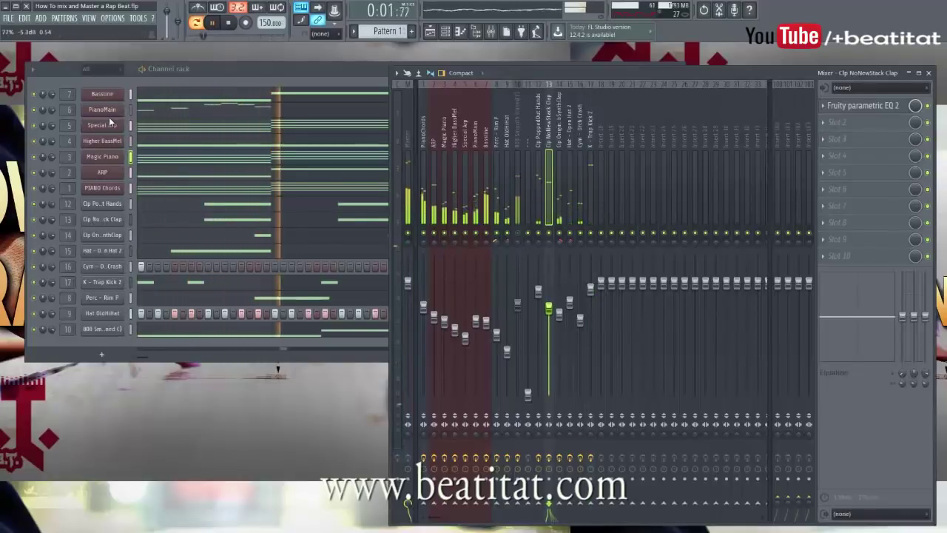
- Balance the clap tracks, setting Clp PoppedOut Hands to 89% (-2.7 dB) and the Clp Original synth clap to 70% (-7.3 dB) volume
{"action": "left_click", "coordinate": [538, 291]}
{"action": "left_click", "coordinate": [549, 308]}
{"action": "left_click_drag", "start_coordinate": [538, 293], "coordinate": [538, 304]}
{"action": "mouse_move", "coordinate": [549, 308]}
{"action": "left_mouse_down"}
{"action": "mouse_move", "coordinate": [538, 305]}
{"action": "mouse_move", "coordinate": [549, 295]}
{"action": "left_mouse_up"}
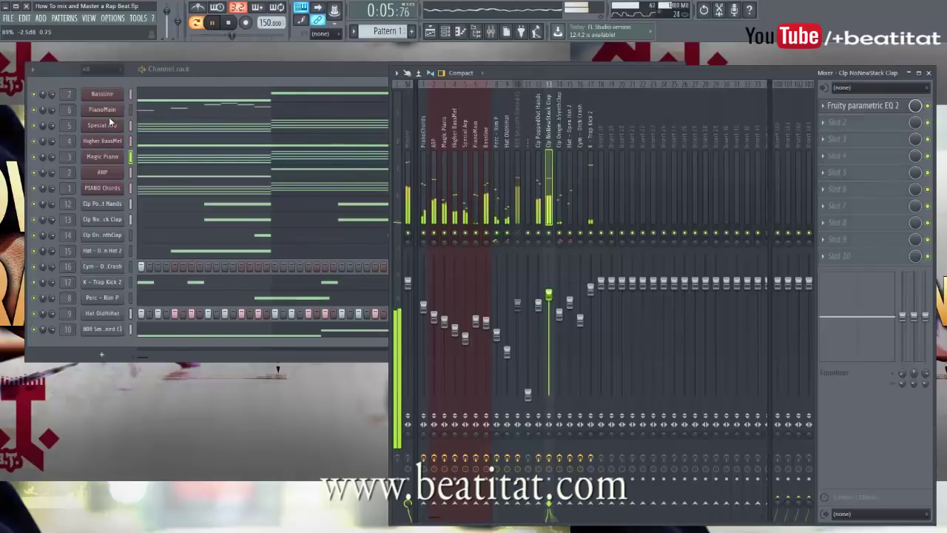
{"action": "mouse_move", "coordinate": [538, 305]}
{"action": "left_mouse_down"}
{"action": "mouse_move", "coordinate": [549, 309]}
{"action": "mouse_move", "coordinate": [538, 295]}
{"action": "left_mouse_up"}
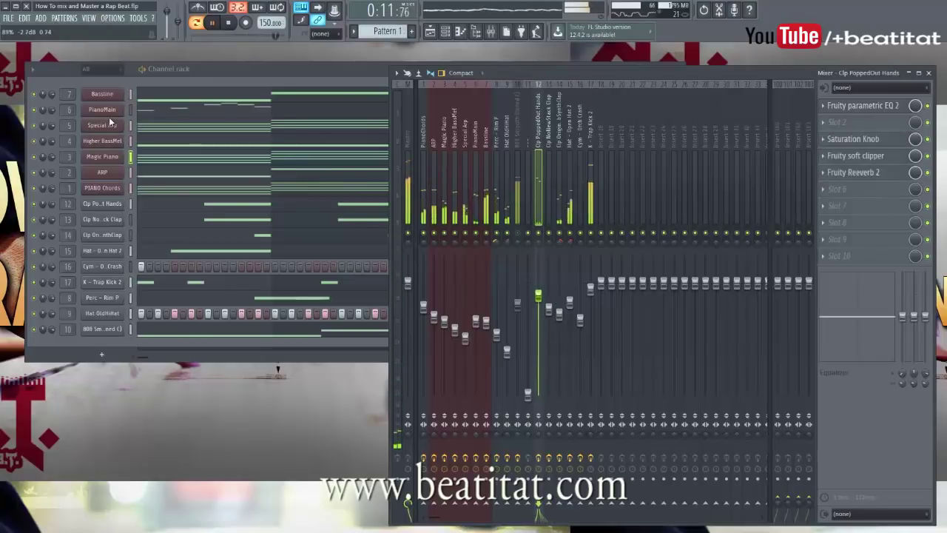
{"action": "left_click", "coordinate": [559, 314]}
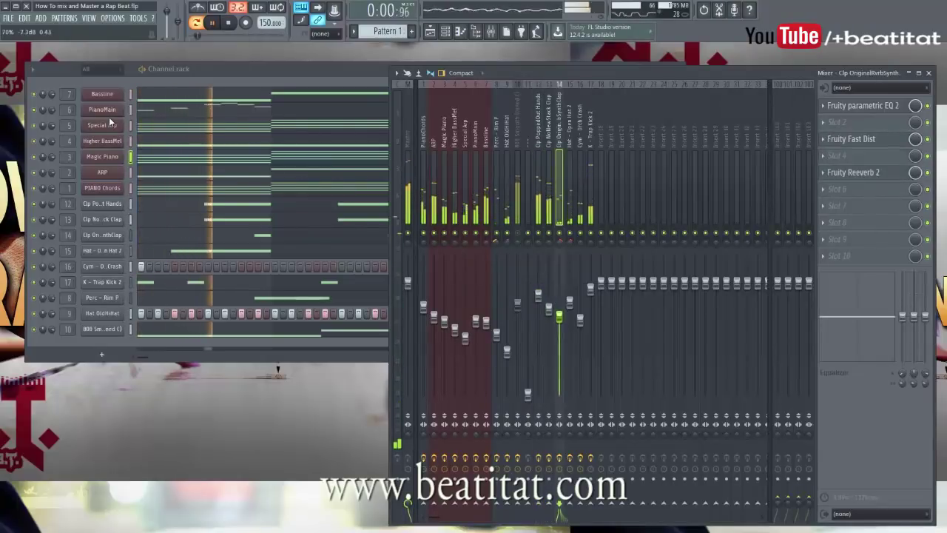
- Set the Magic Piano volume to 63% (-9.1 dB), lower PianoMain slightly, and pan PianoMain and Higher BassMel off centre
{"action": "left_click_drag", "start_coordinate": [444, 321], "coordinate": [444, 324]}
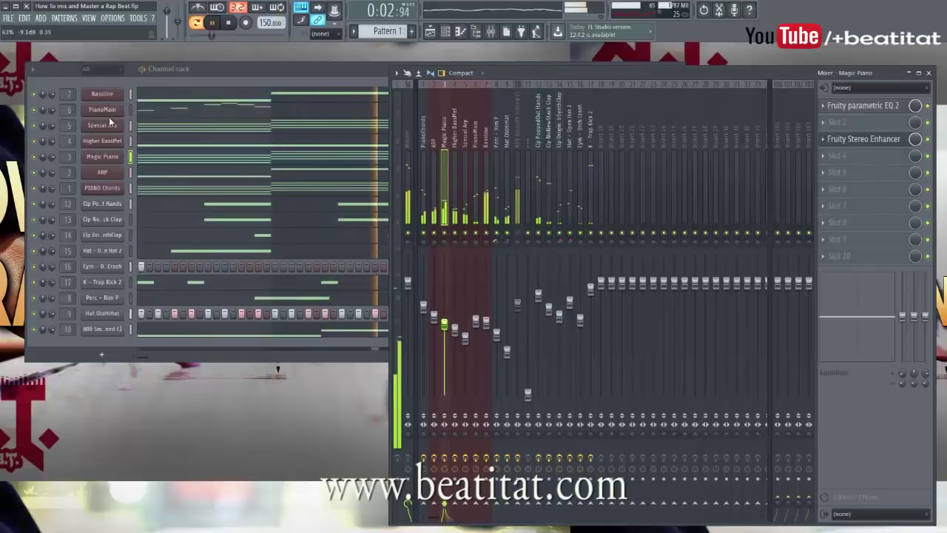
{"action": "left_click", "coordinate": [476, 321]}
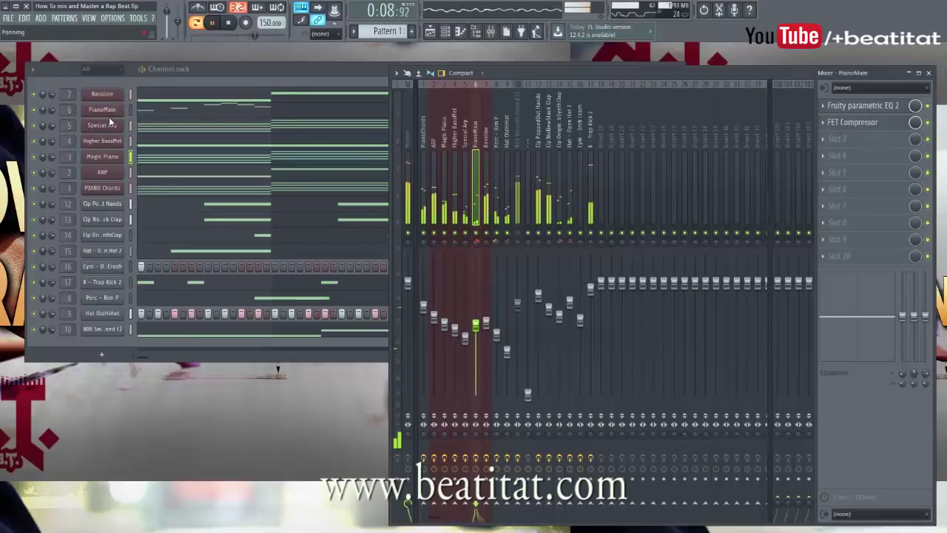
{"action": "left_click_drag", "start_coordinate": [455, 242], "coordinate": [455, 256]}
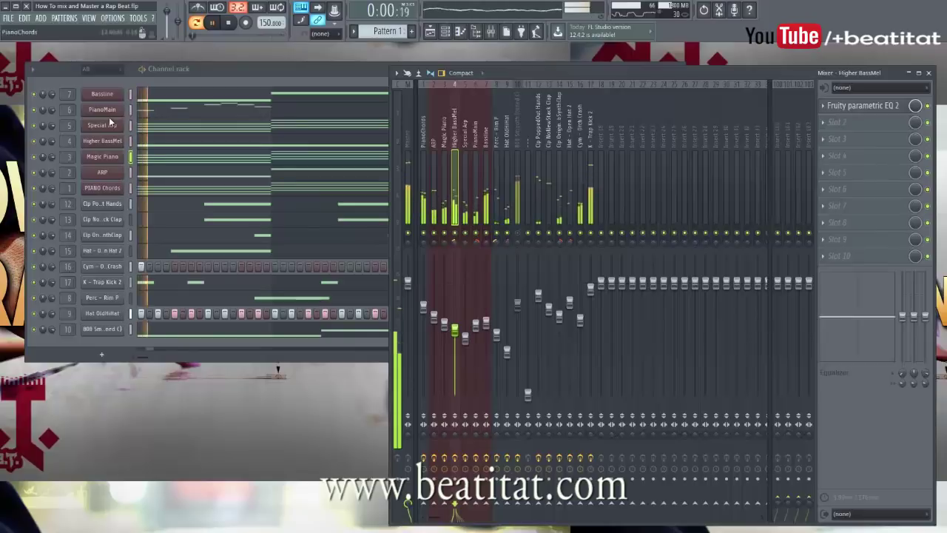
- Set the Bassline track volume to 62% (-9.2 dB) and the ARP track volume to 67% (-7.9 dB)
{"action": "left_click", "coordinate": [408, 186]}
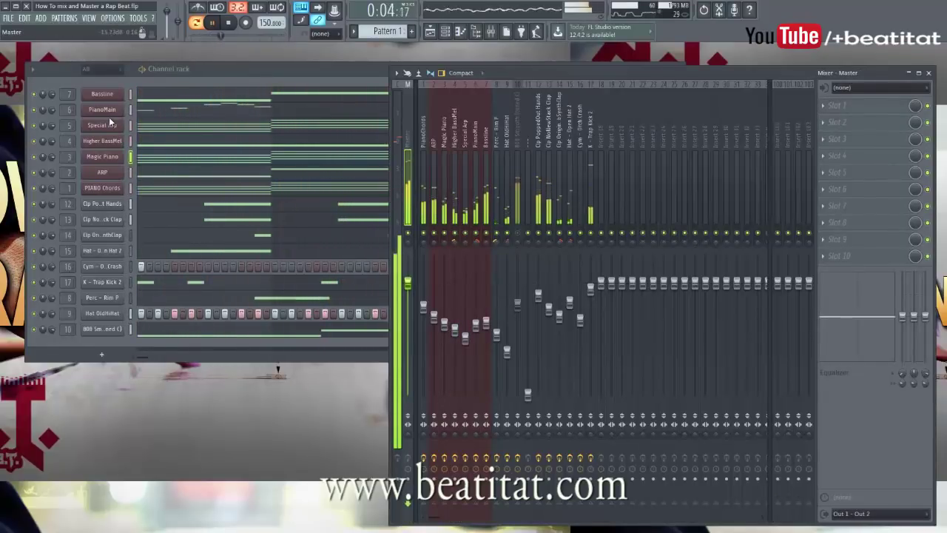
{"action": "left_click", "coordinate": [486, 187]}
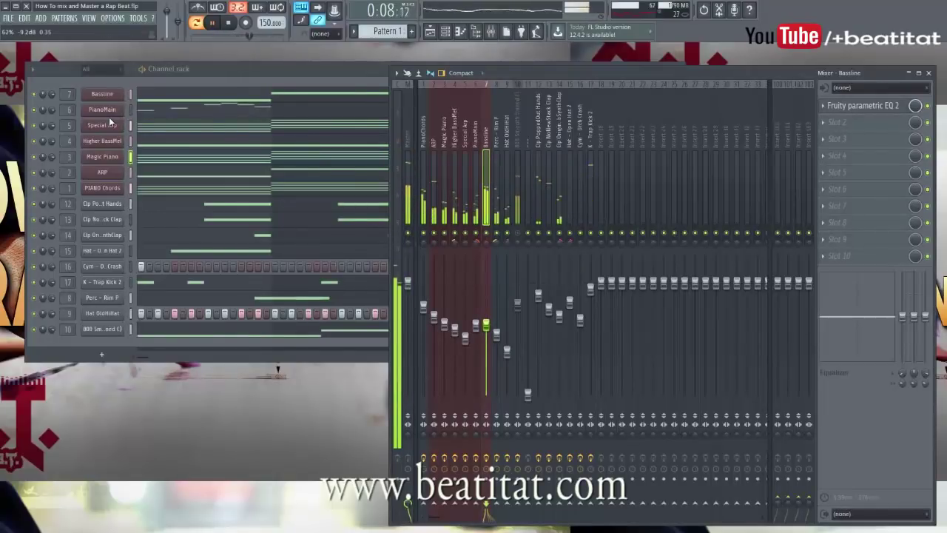
{"action": "left_click", "coordinate": [434, 187]}
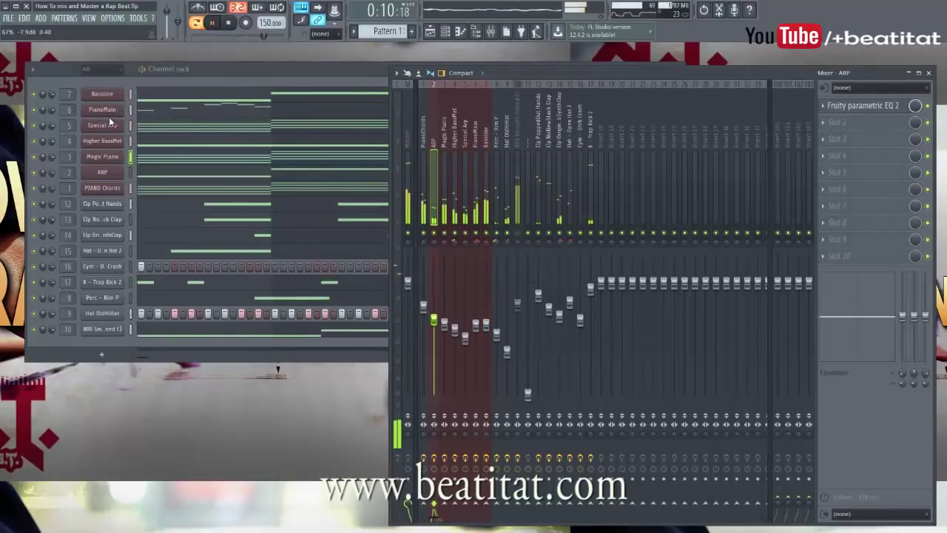
- Lower the PianoChords, 808 Smooth (tuned C) and Cym - Orch Crash volumes slightly, with the 808 enabled and Bassline muted
{"action": "left_click", "coordinate": [424, 187]}
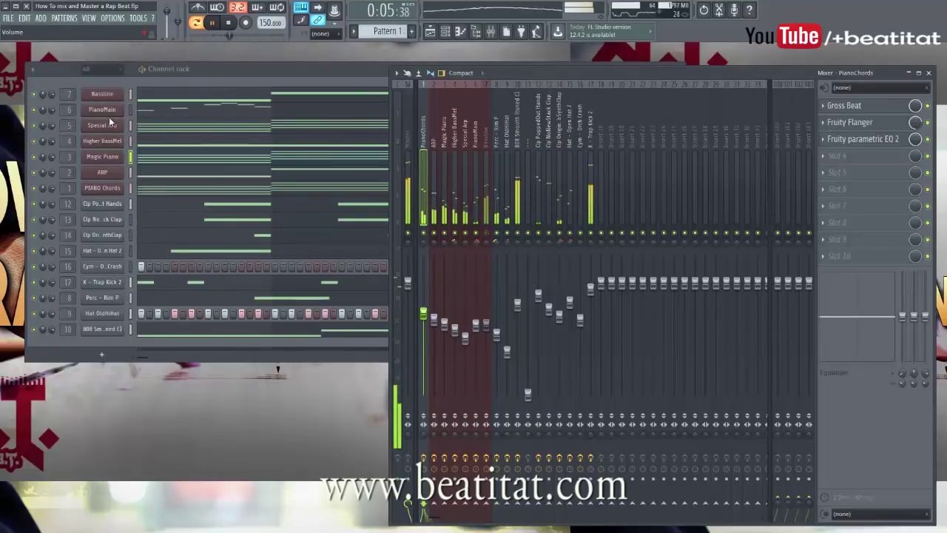
{"action": "left_click", "coordinate": [517, 305]}
{"action": "left_click", "coordinate": [408, 185]}
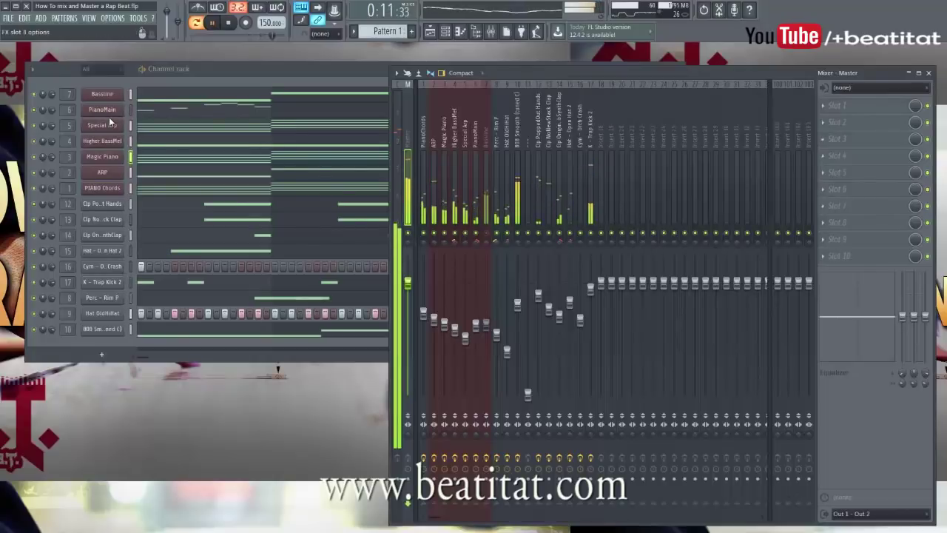
{"action": "left_click_drag", "start_coordinate": [518, 304], "coordinate": [517, 306]}
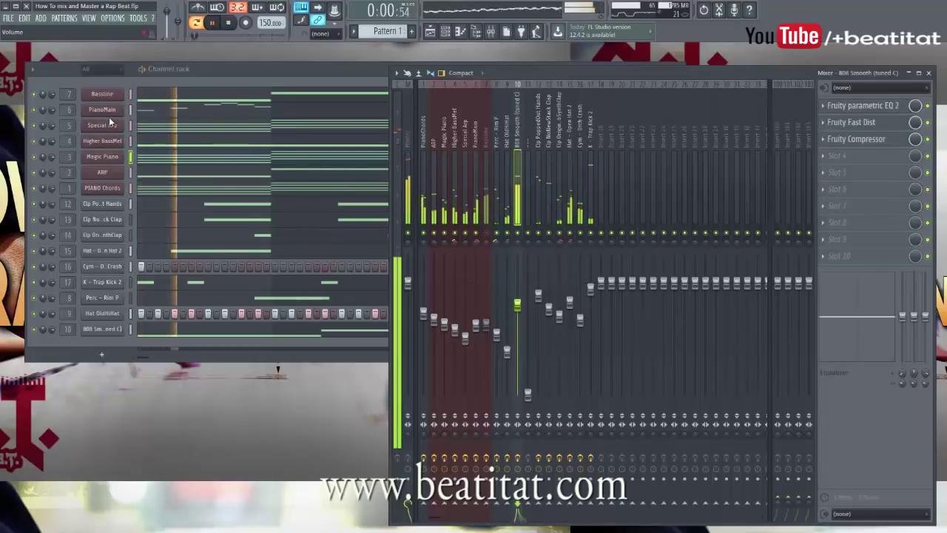
{"action": "left_click", "coordinate": [581, 319]}
{"action": "left_click_drag", "start_coordinate": [580, 320], "coordinate": [581, 325]}
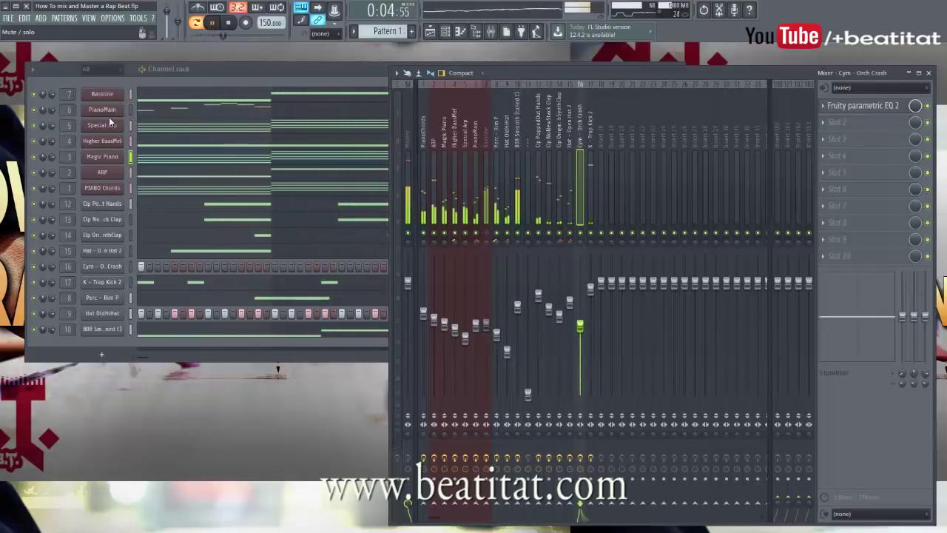
- Add Fruity Stereo Shaper to slot 4 of the Hat OldHiHat track, load its LR to LL preset and stop playback
{"action": "left_click", "coordinate": [507, 211]}
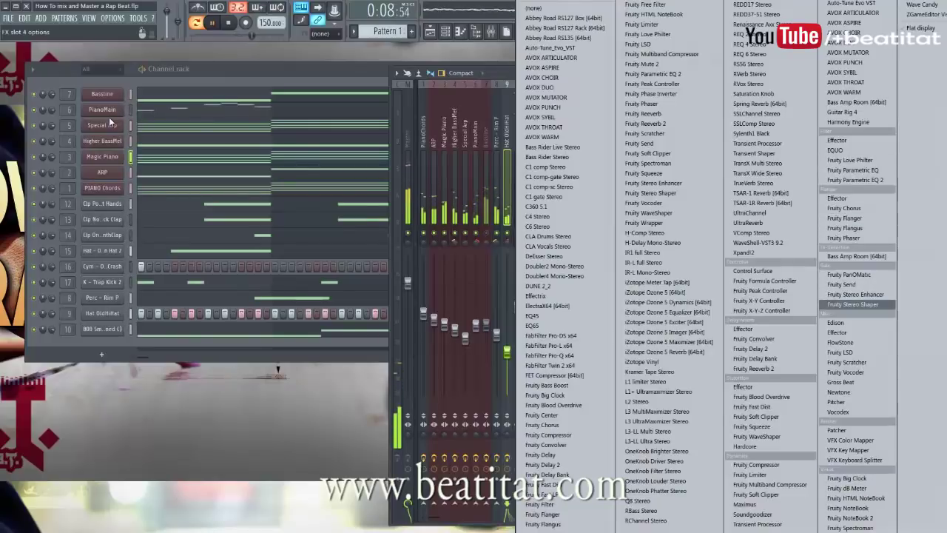
{"action": "left_click", "coordinate": [855, 304]}
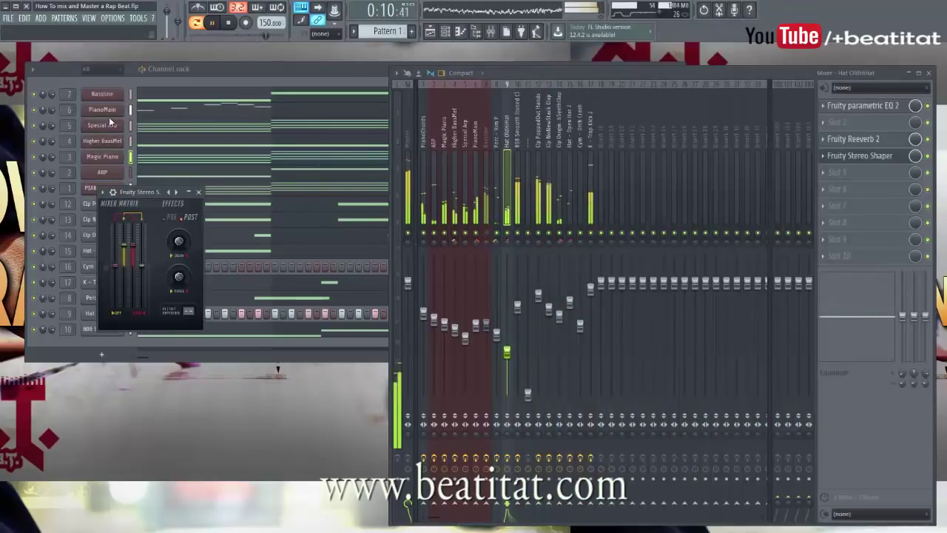
{"action": "left_click", "coordinate": [103, 191]}
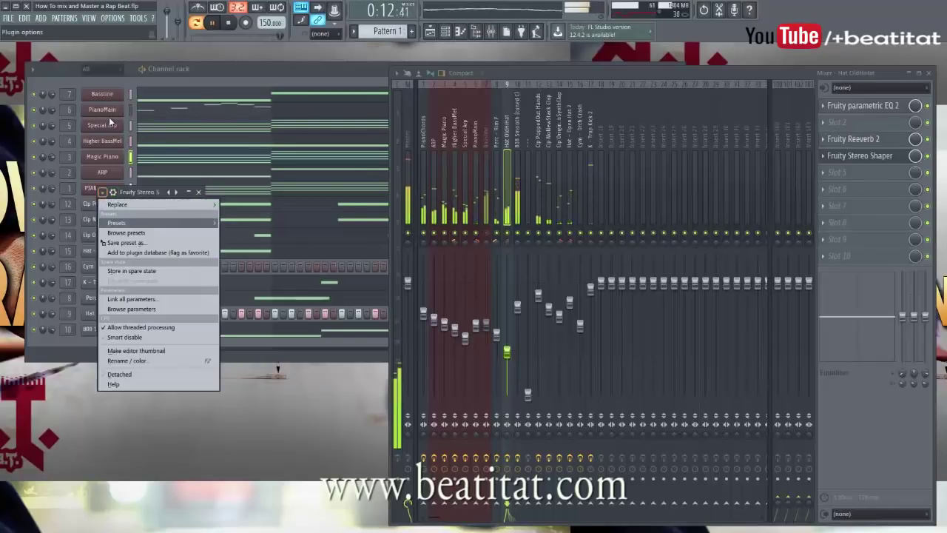
{"action": "mouse_move", "coordinate": [148, 223]}
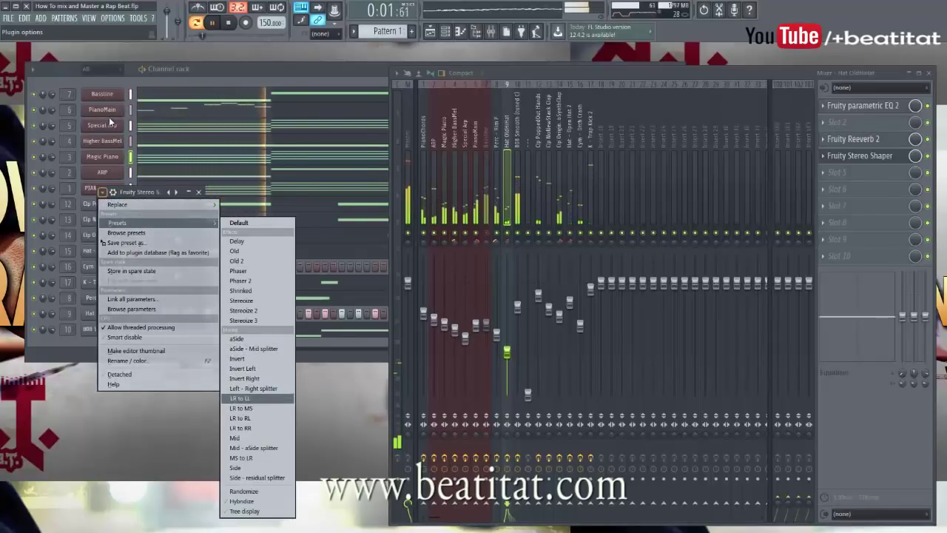
{"action": "left_click", "coordinate": [241, 398]}
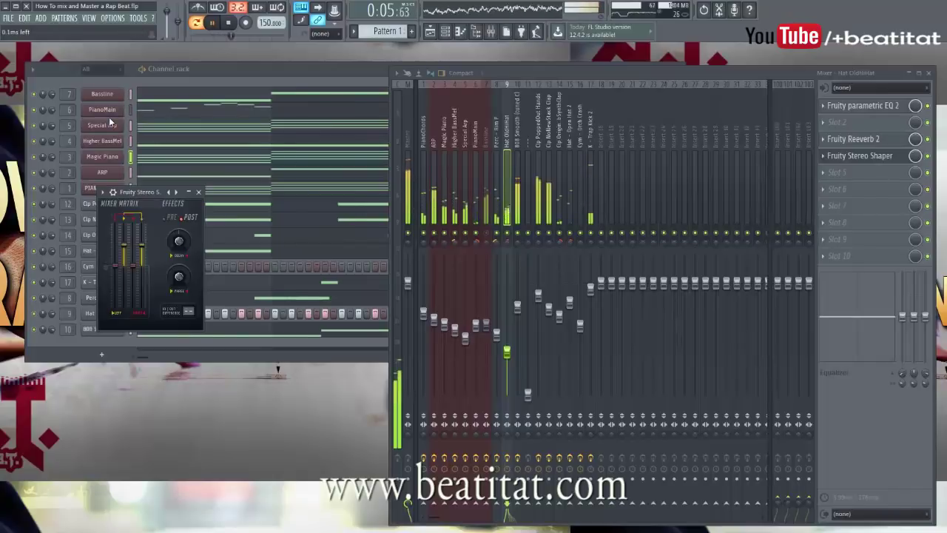
{"action": "key", "text": "space"}
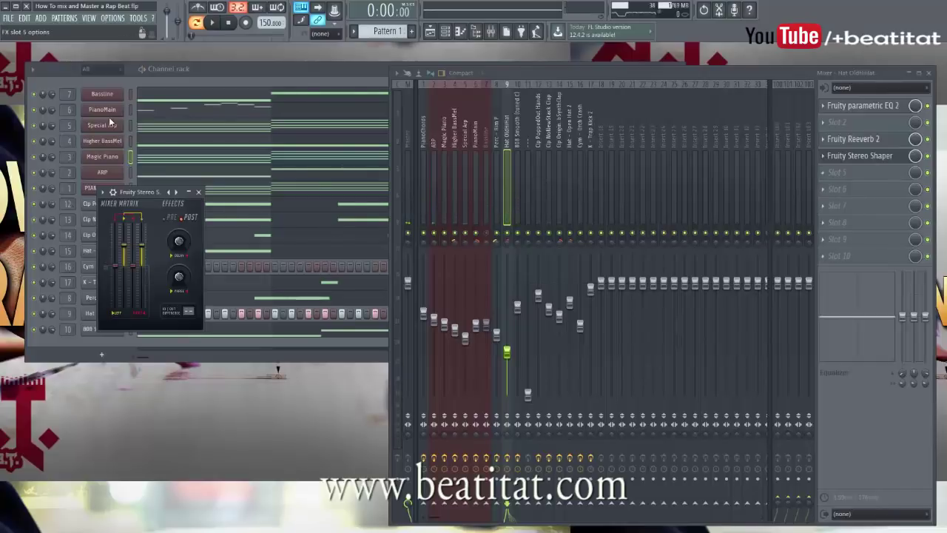
- Add Fruity Stereo Enhancer to slot 5 of the Hat OldHiHat track, play the pattern and close the plugin windows
{"action": "left_click", "coordinate": [823, 172]}
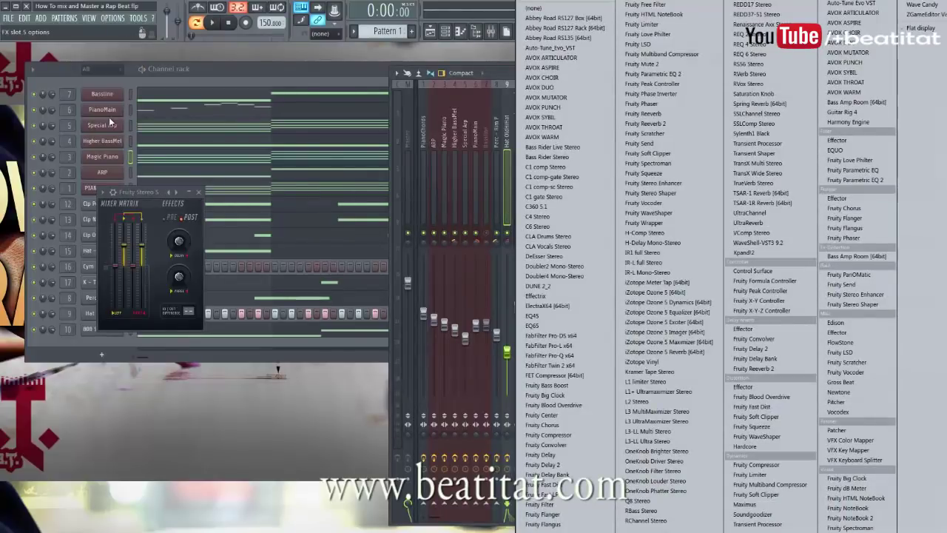
{"action": "left_click", "coordinate": [856, 294]}
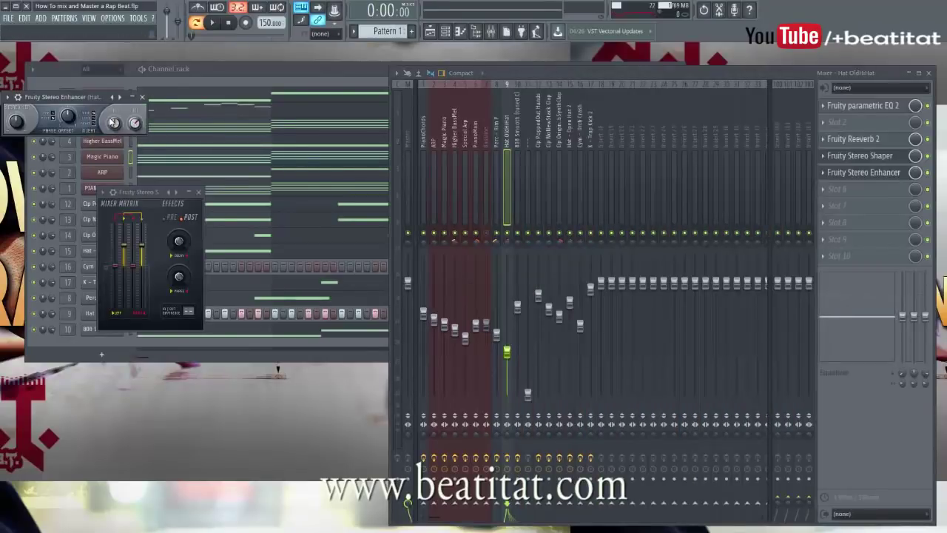
{"action": "key", "text": "space"}
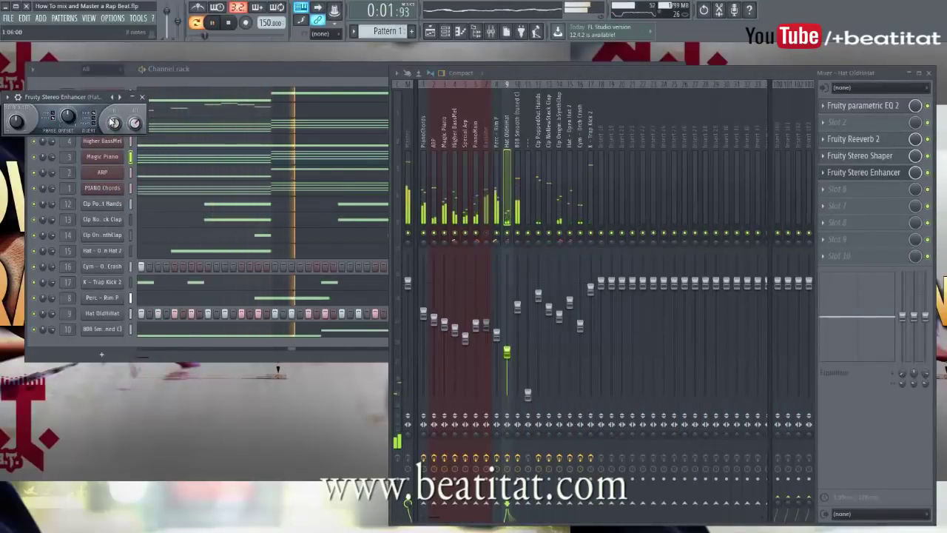
{"action": "key", "text": "Escape"}
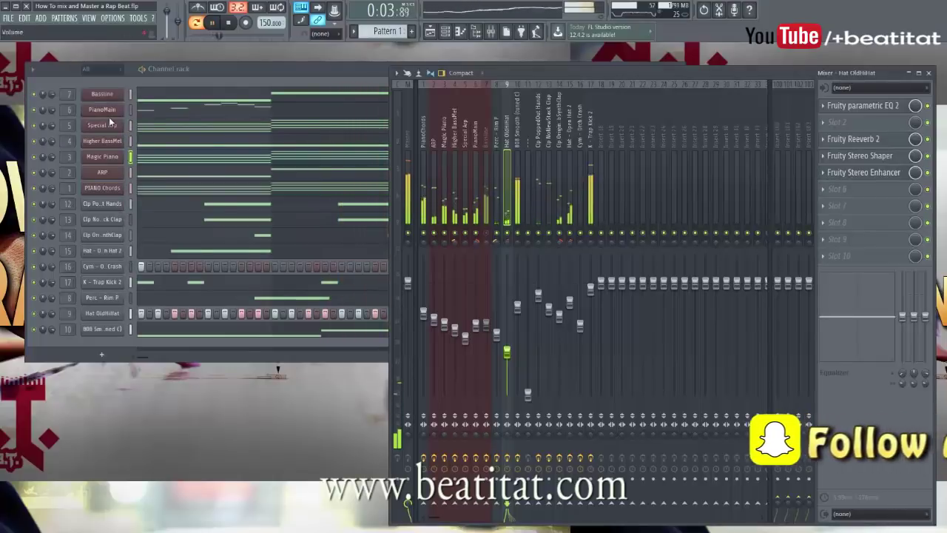
- Stop playback and review the Master track and the clap, crash, Special Arp and PianoChords tracks in the mixer
{"action": "left_click", "coordinate": [408, 188]}
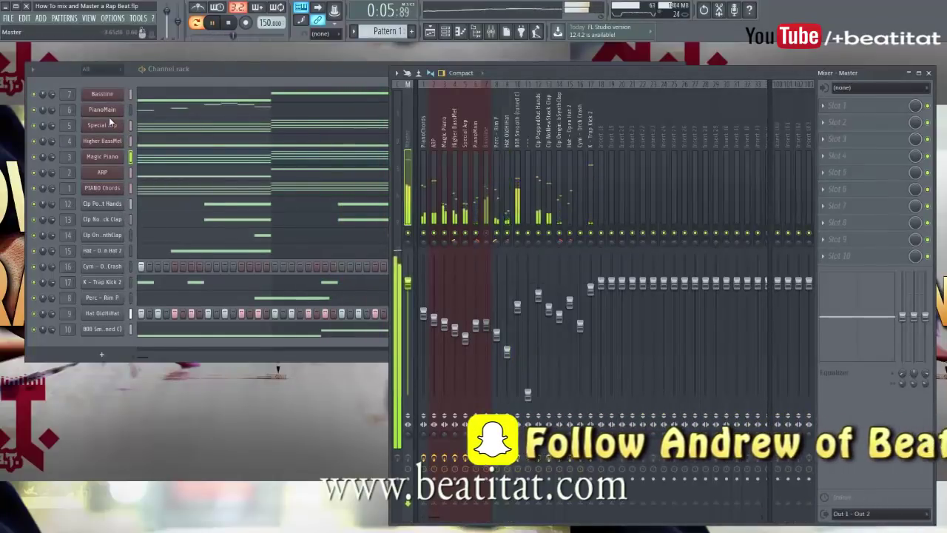
{"action": "key", "text": "space"}
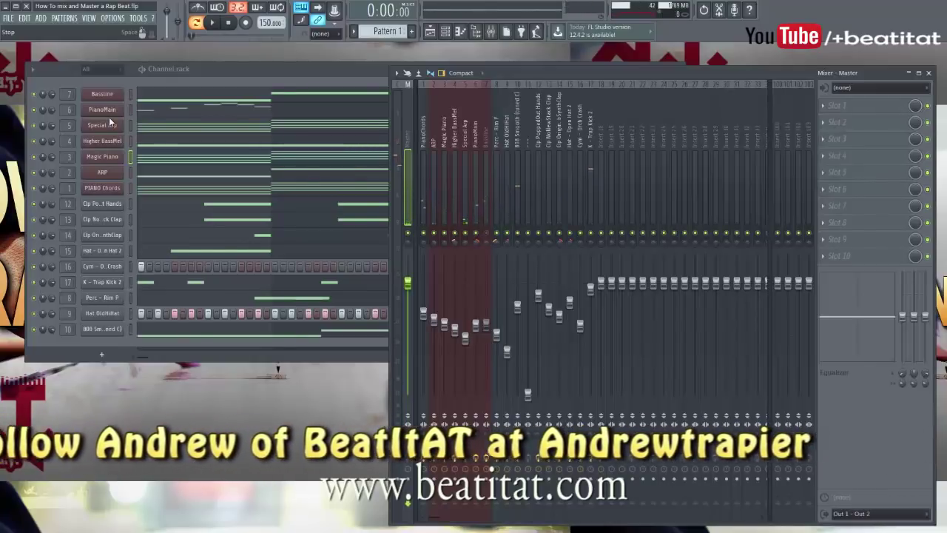
{"action": "left_click", "coordinate": [397, 188]}
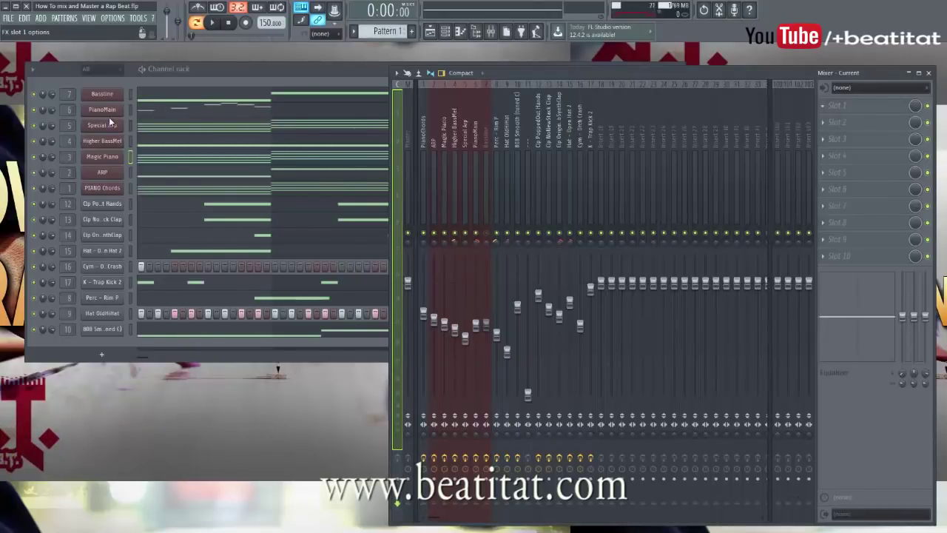
{"action": "left_click", "coordinate": [550, 188]}
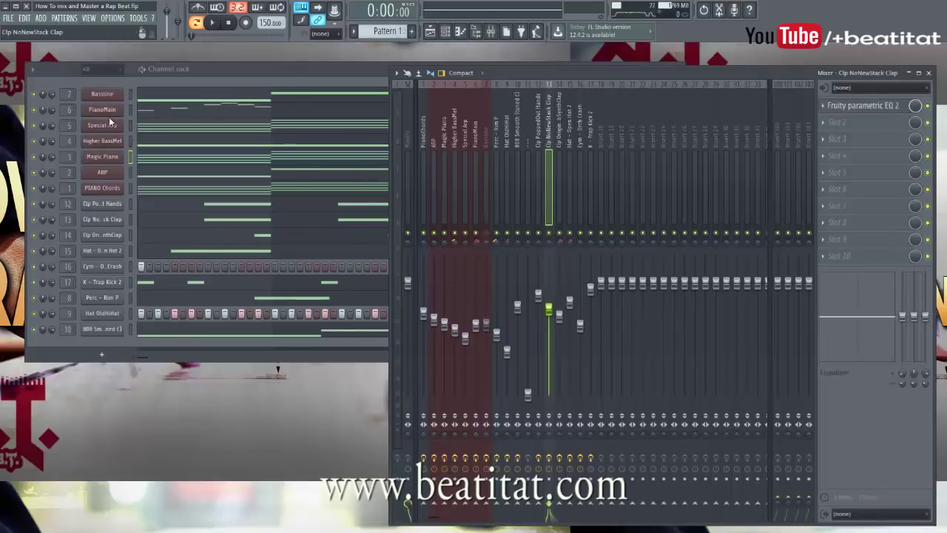
{"action": "left_click", "coordinate": [580, 188]}
{"action": "left_click_drag", "start_coordinate": [465, 188], "coordinate": [434, 188]}
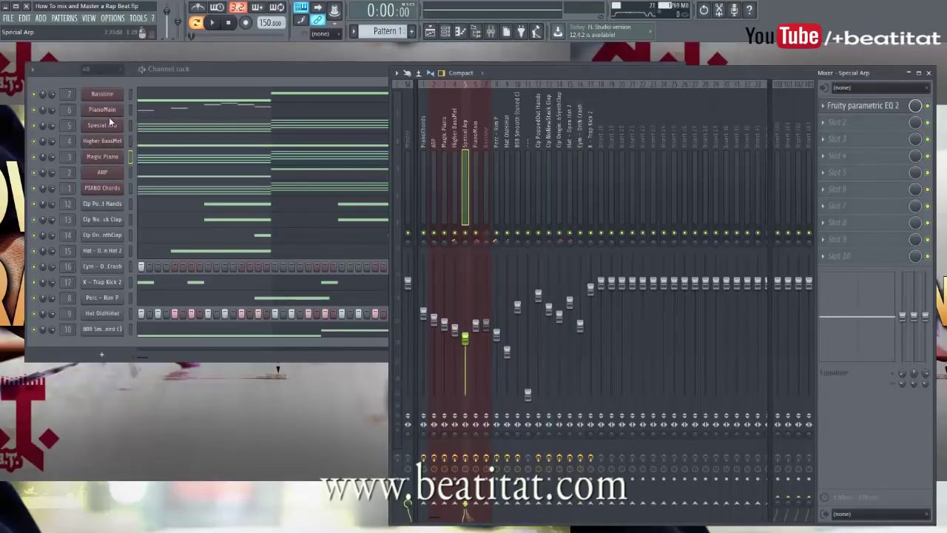
{"action": "left_click", "coordinate": [423, 188]}
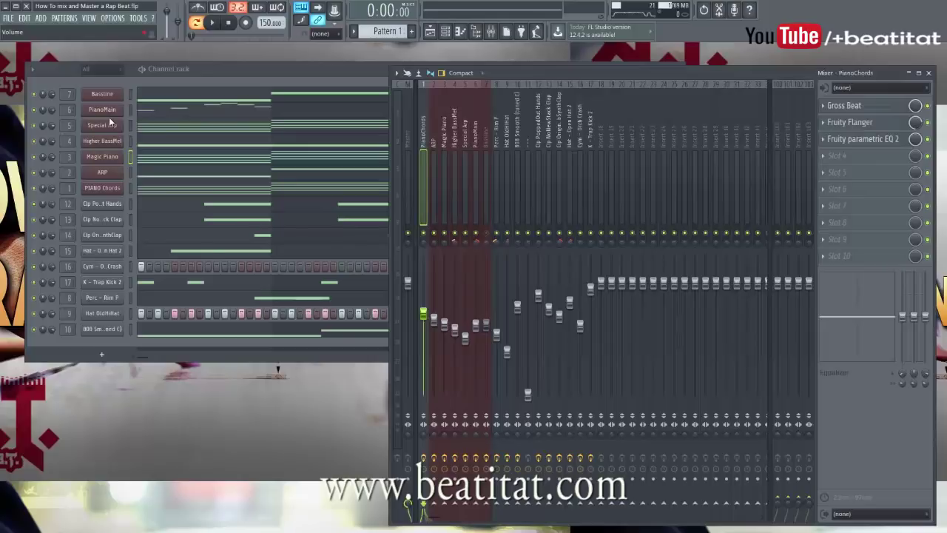
{"action": "left_click", "coordinate": [408, 188]}
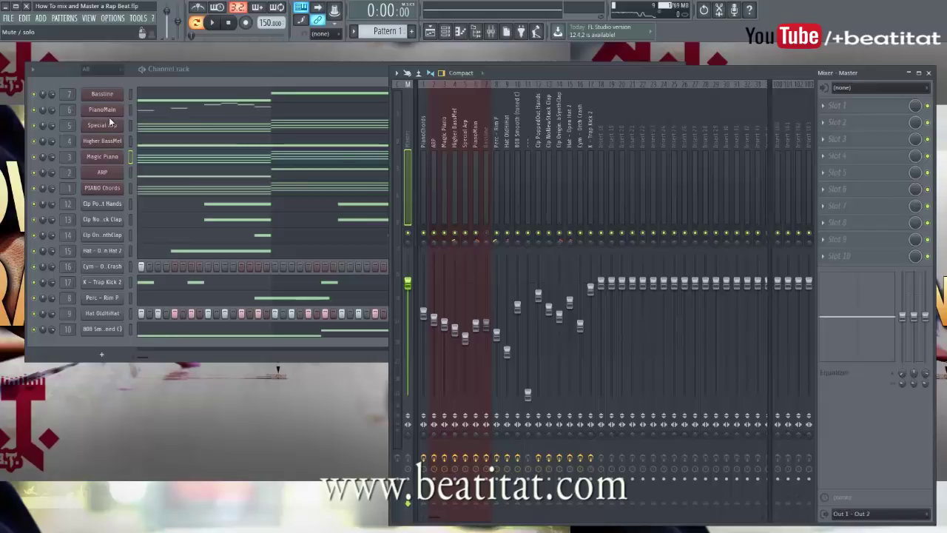
- Lower the PianoChords and ARP track volumes, then solo ARP and play the pattern
{"action": "left_click", "coordinate": [423, 185]}
{"action": "left_click_drag", "start_coordinate": [423, 311], "coordinate": [434, 330]}
{"action": "key", "text": "space"}
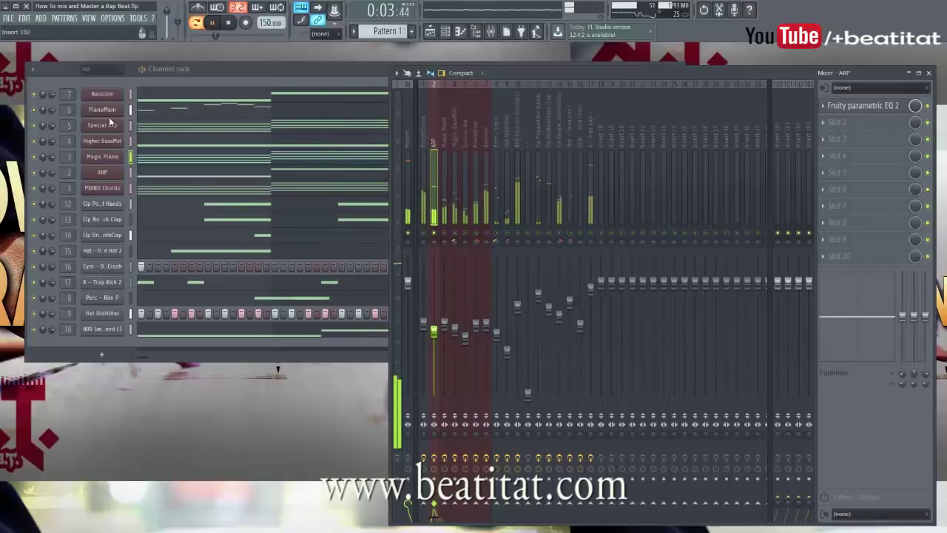
- Add Fruity Reeverb 2 to slot 3 of the ARP track, stop playback and set the ARP volume to 54% (-11.4 dB)
{"action": "left_click", "coordinate": [837, 139]}
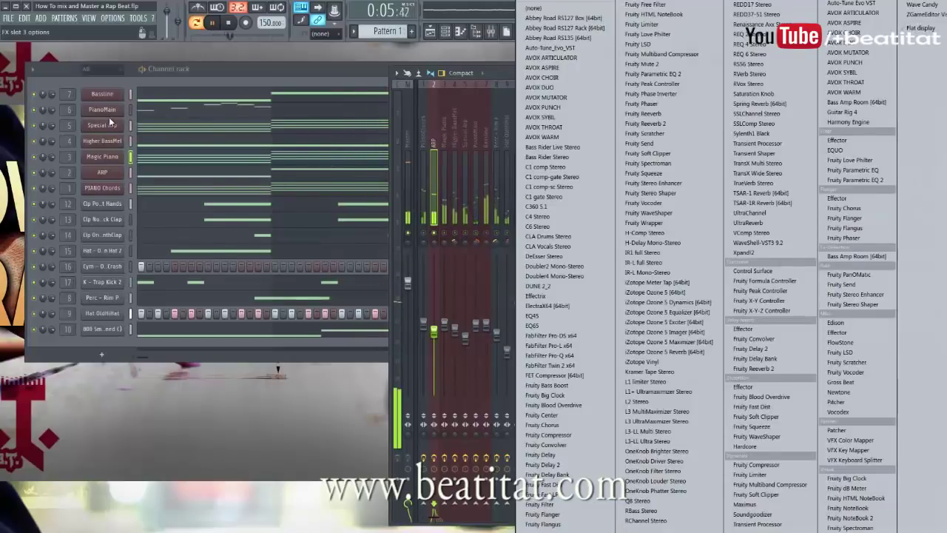
{"action": "left_click", "coordinate": [859, 368]}
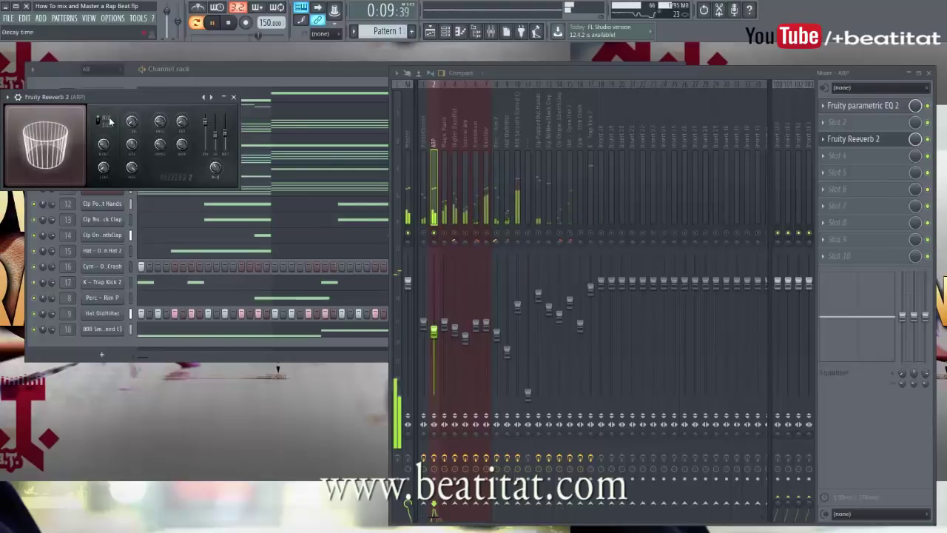
{"action": "key", "text": "space"}
{"action": "key", "text": "Escape"}
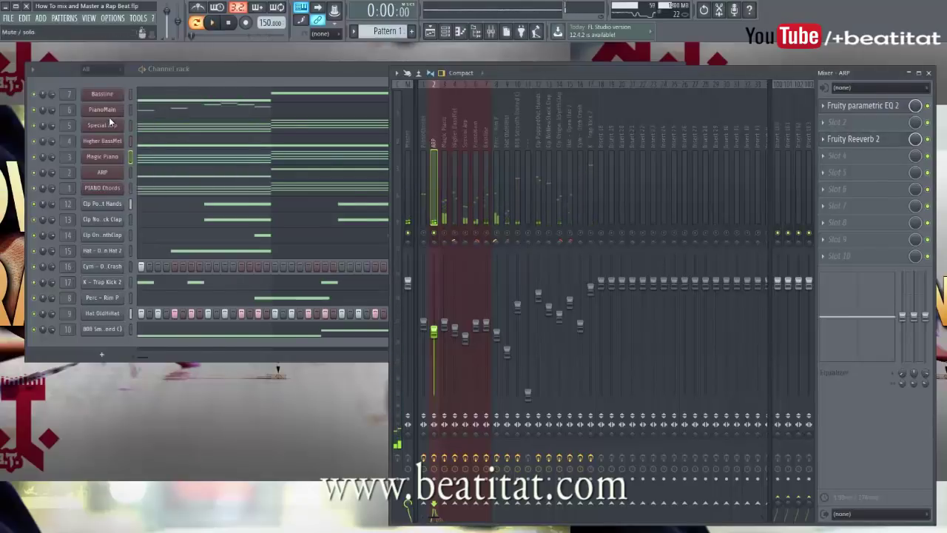
{"action": "left_click_drag", "start_coordinate": [434, 331], "coordinate": [433, 333]}
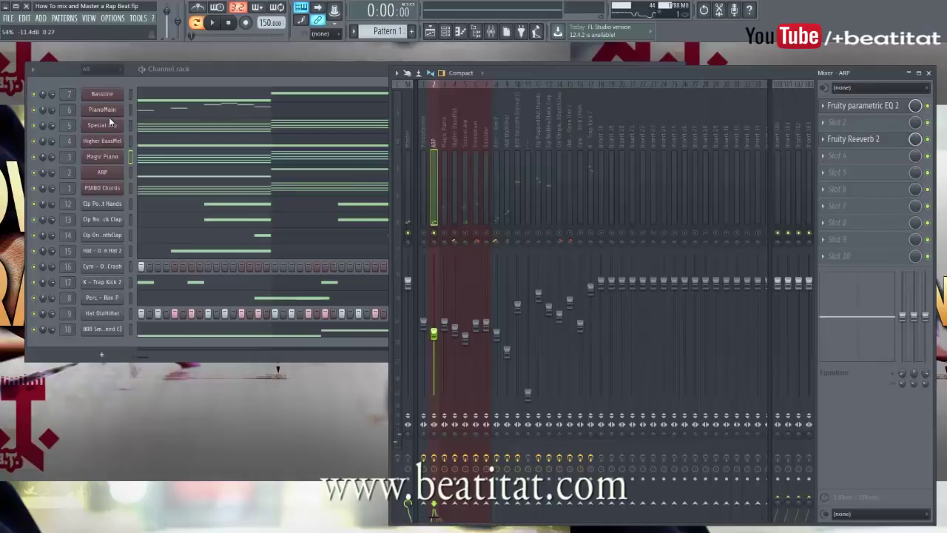
- Open Fruity Reeverb 2 on the ARP track, play the pattern and close the plugin window
{"action": "left_click", "coordinate": [861, 139]}
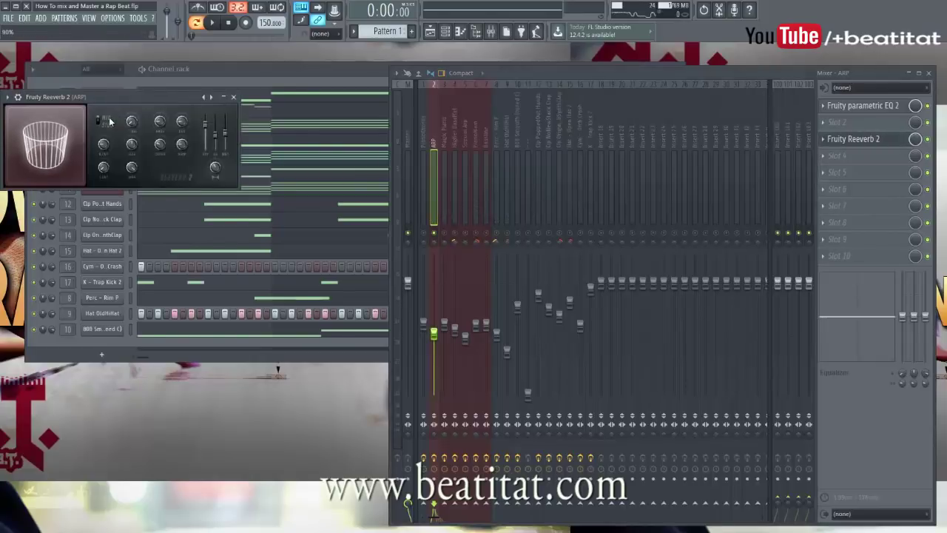
{"action": "key", "text": "space"}
{"action": "left_click", "coordinate": [234, 97]}
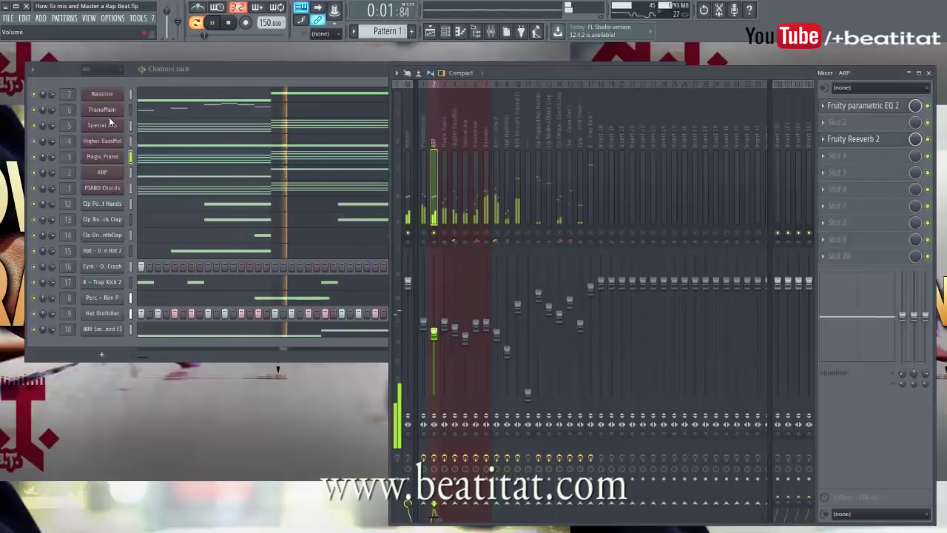
- Lower the Magic Piano track volume slightly and toggle the mute of the Bassline track
{"action": "mouse_move", "coordinate": [444, 324]}
{"action": "left_mouse_down"}
{"action": "mouse_move", "coordinate": [444, 335]}
{"action": "mouse_move", "coordinate": [444, 326]}
{"action": "left_mouse_up"}
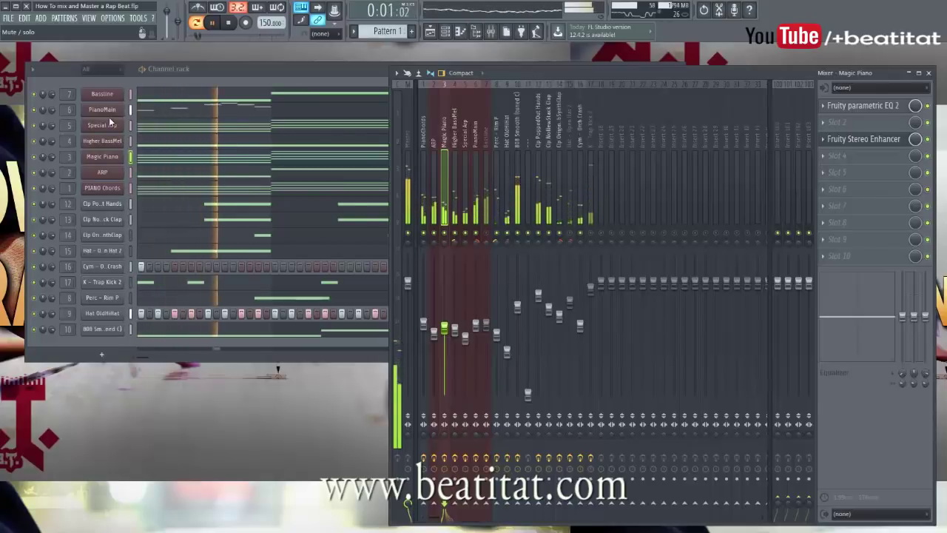
{"action": "left_click", "coordinate": [487, 233]}
- Check the Master track, lower the 808 Smooth track volume slightly and save the project
{"action": "left_click", "coordinate": [408, 185]}
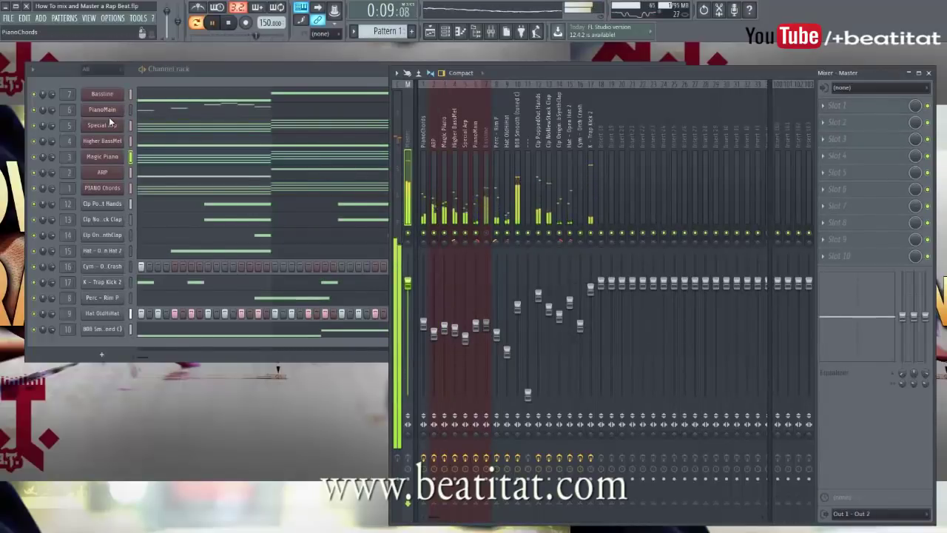
{"action": "left_click", "coordinate": [518, 185]}
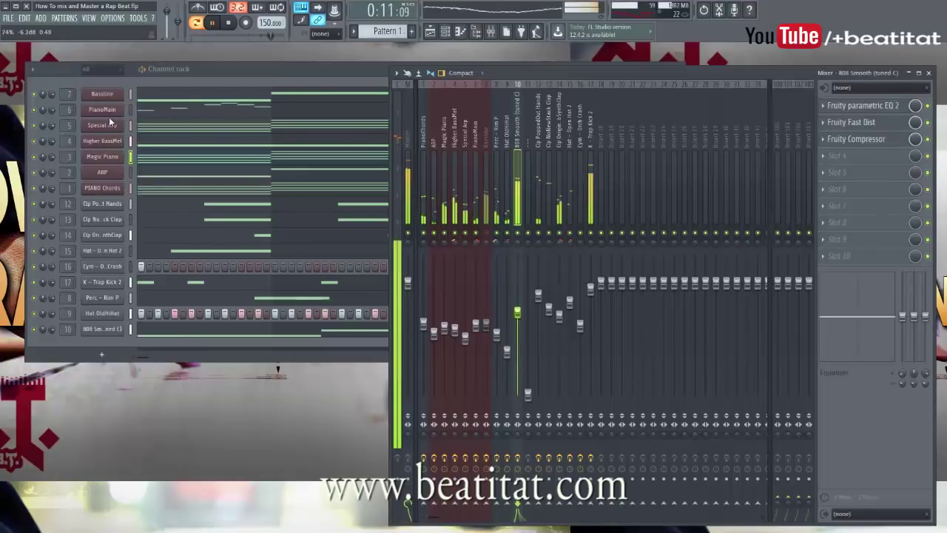
{"action": "key", "text": "ctrl+s"}
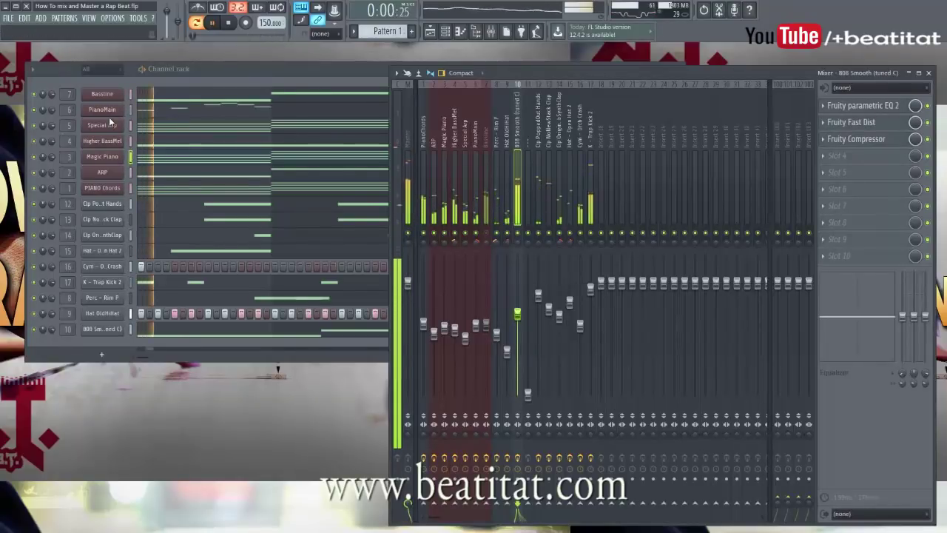
- Add Fruity Stereo Shaper to slot 4 of the 808 Smooth track with the LR to LL preset and close its window
{"action": "left_click", "coordinate": [858, 155]}
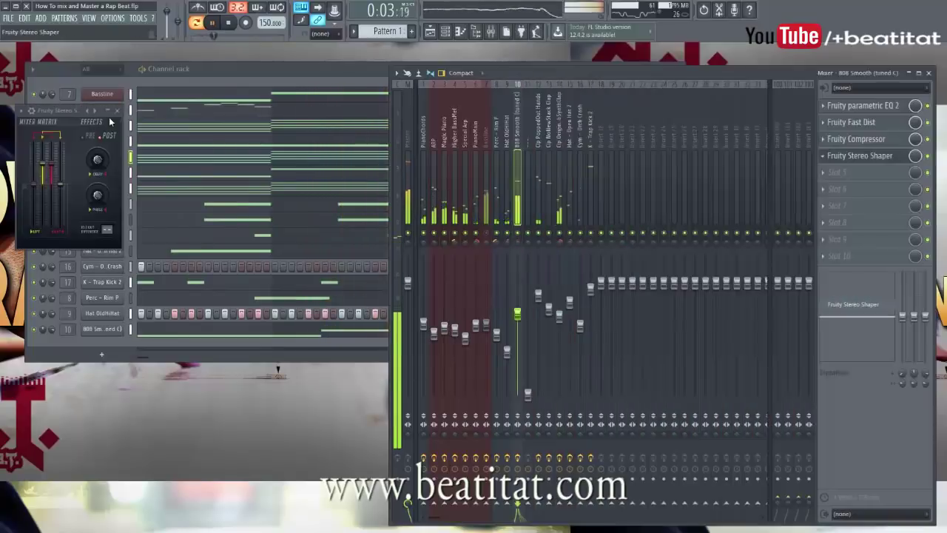
{"action": "left_click", "coordinate": [854, 304]}
{"action": "left_click", "coordinate": [20, 111]}
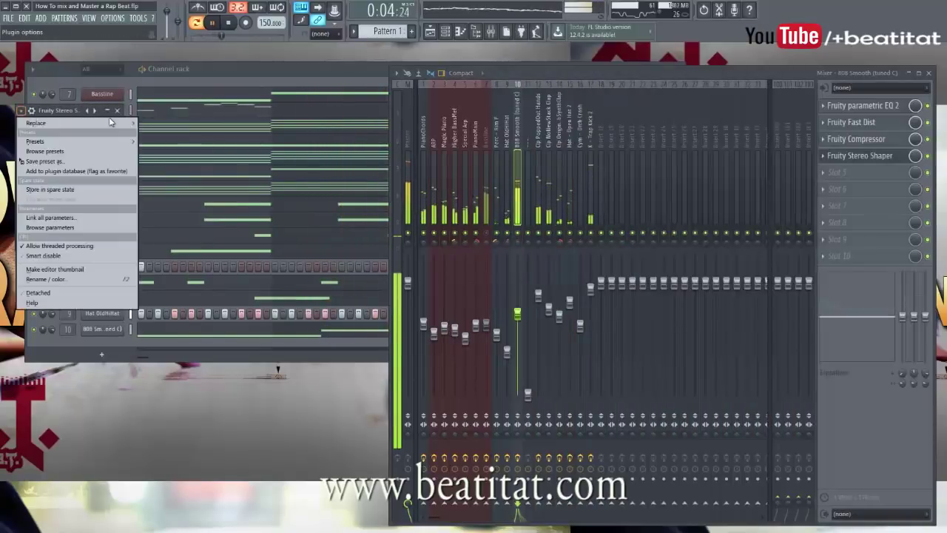
{"action": "mouse_move", "coordinate": [44, 141]}
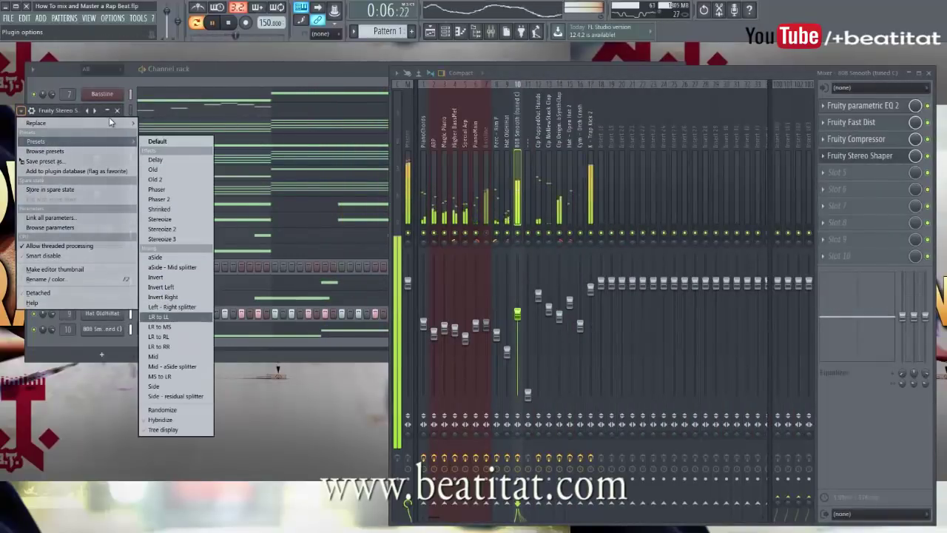
{"action": "left_click", "coordinate": [158, 317]}
{"action": "left_click", "coordinate": [117, 110]}
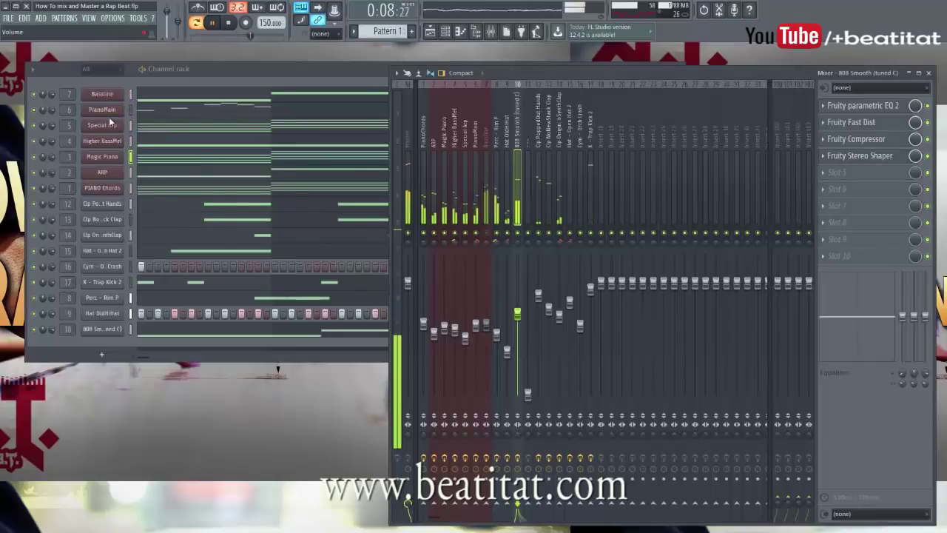
- Set the 808 Smooth track volume to 70% (-7.2 dB) and lower the Trap Kick 2 track volume slightly
{"action": "left_click", "coordinate": [408, 193]}
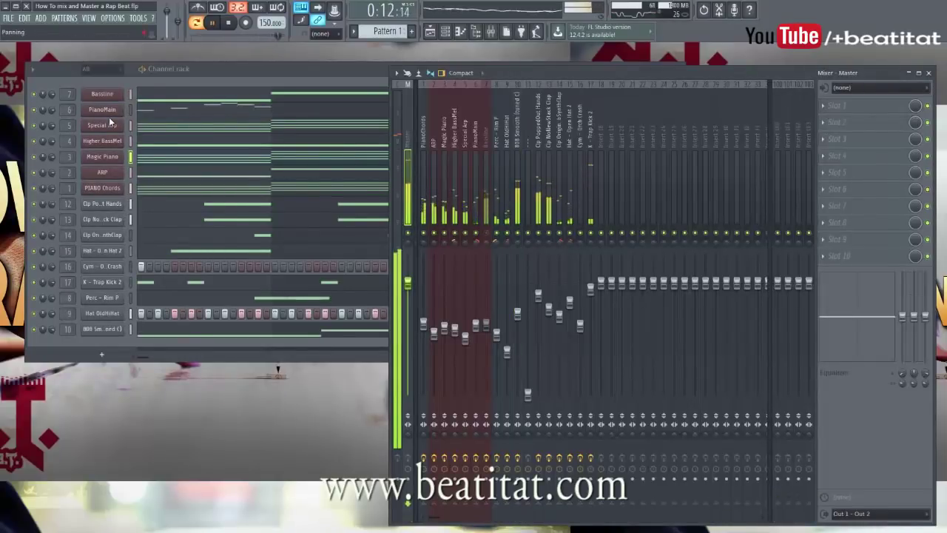
{"action": "key", "text": "l"}
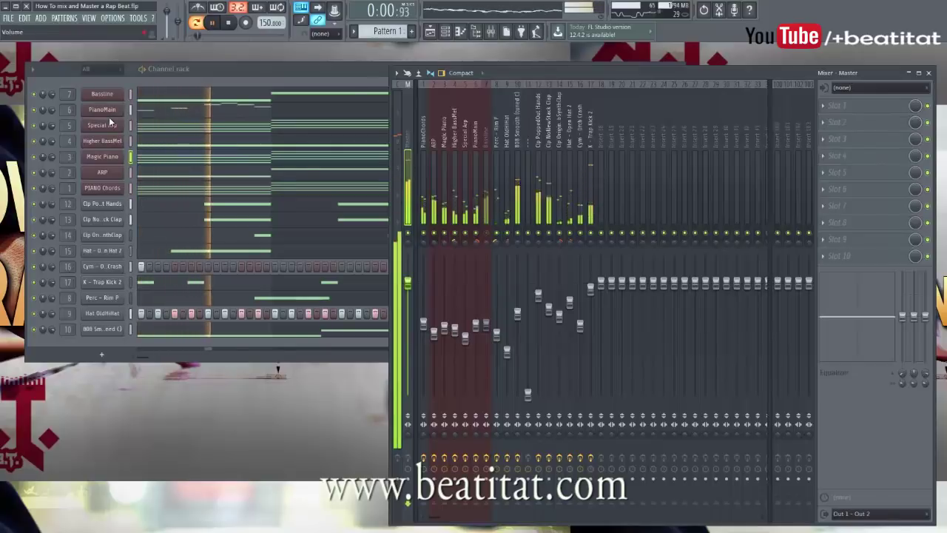
{"action": "left_click_drag", "start_coordinate": [517, 314], "coordinate": [518, 317]}
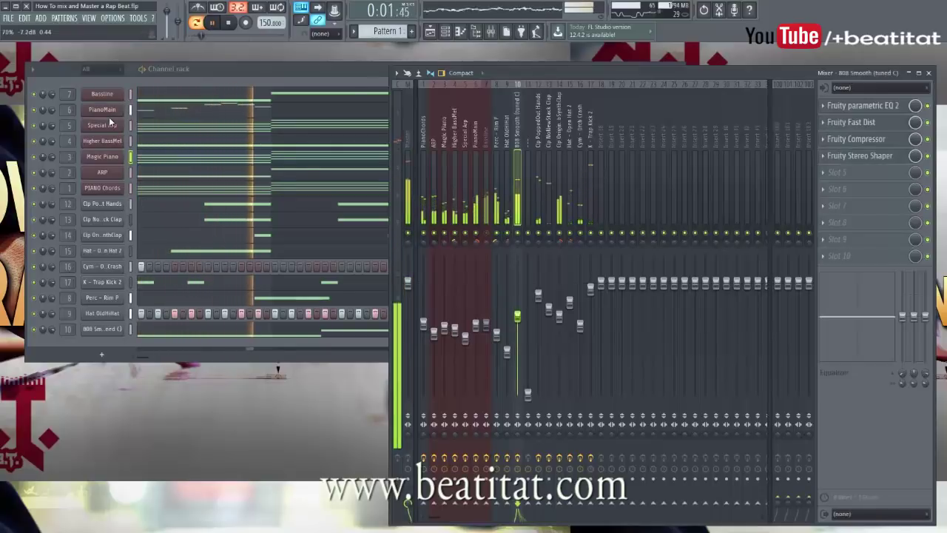
{"action": "left_click", "coordinate": [590, 289]}
{"action": "left_click_drag", "start_coordinate": [590, 288], "coordinate": [590, 295]}
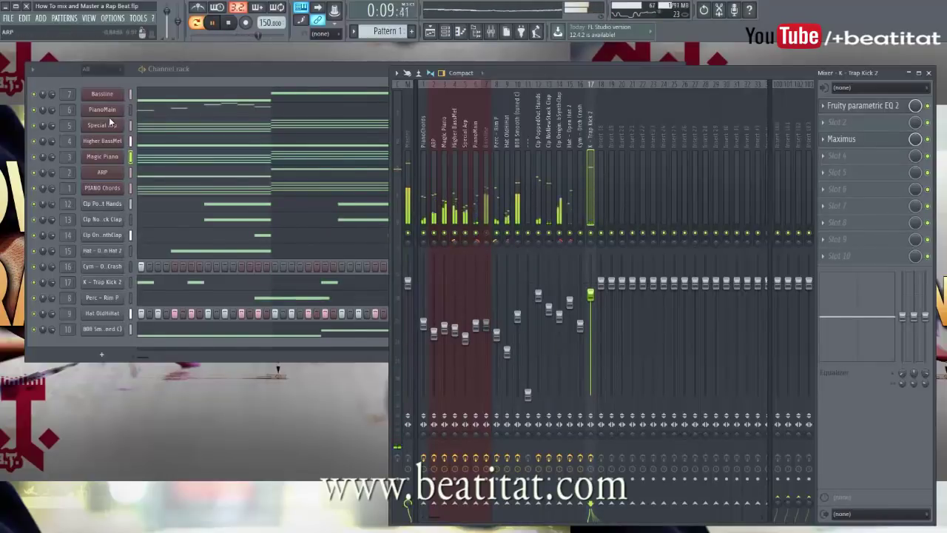
- Listen to the full mix with the Master track selected, stop playback and save the project
{"action": "left_click", "coordinate": [408, 189]}
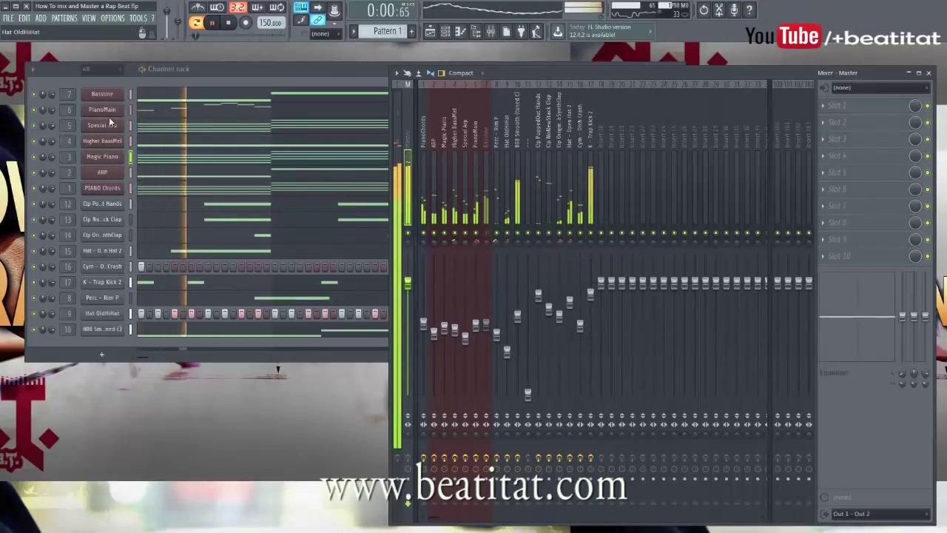
{"action": "key", "text": "space"}
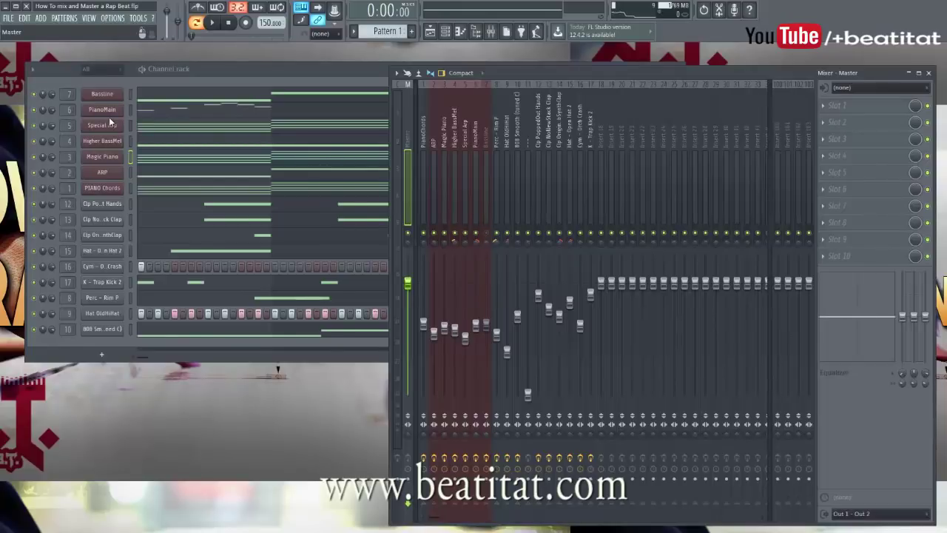
{"action": "key", "text": "ctrl+s"}
- Review the effect chains of the crash, clap, open hat, ARP and Rim P tracks and the unnamed track 11
{"action": "left_click", "coordinate": [581, 187]}
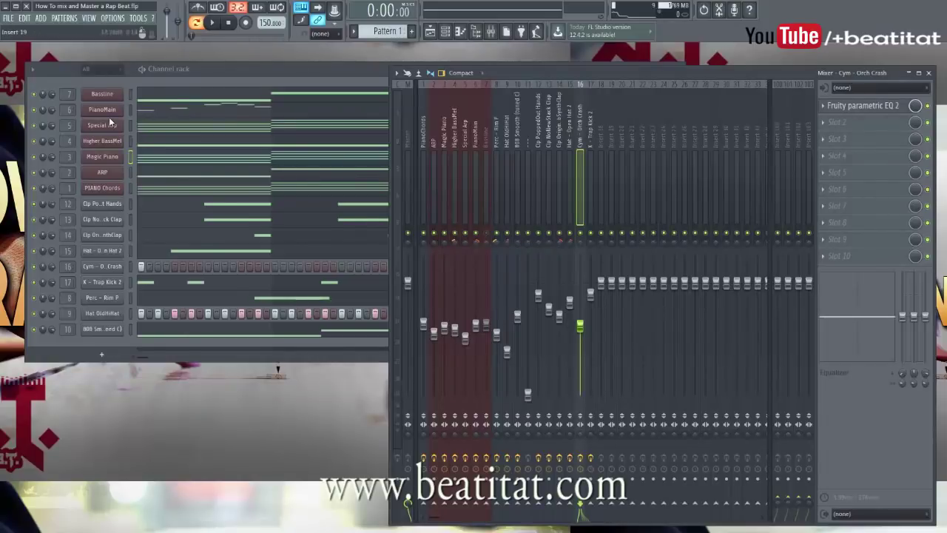
{"action": "left_click", "coordinate": [539, 295]}
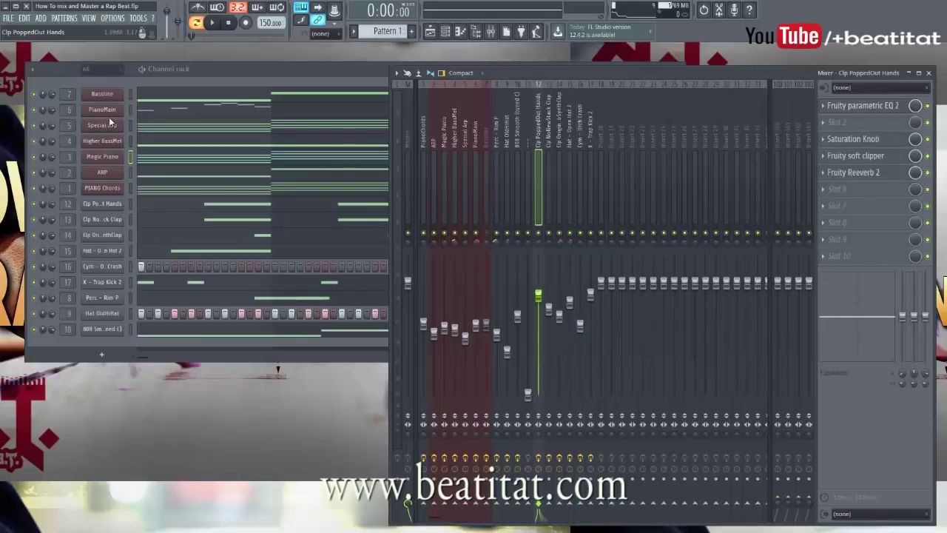
{"action": "left_click", "coordinate": [569, 192]}
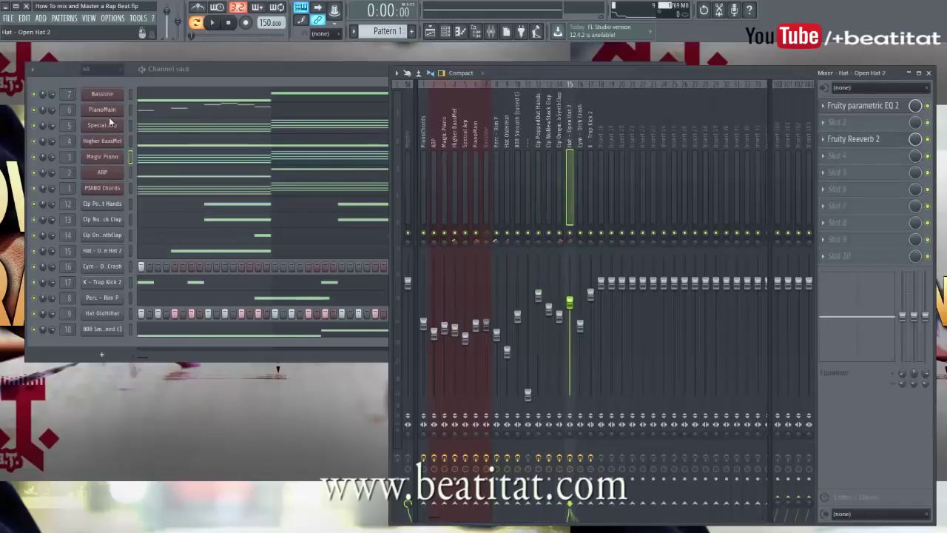
{"action": "left_click", "coordinate": [581, 193]}
{"action": "left_click", "coordinate": [559, 192]}
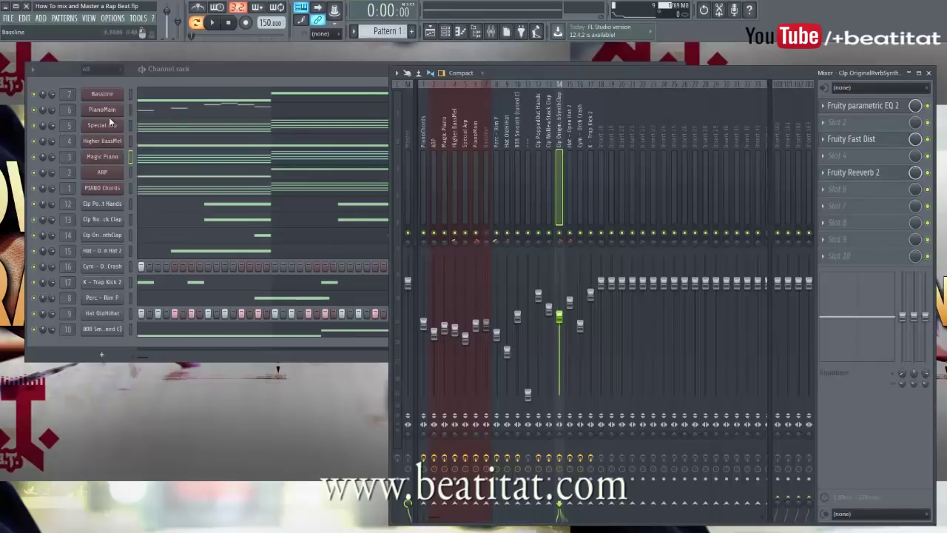
{"action": "left_click", "coordinate": [434, 192]}
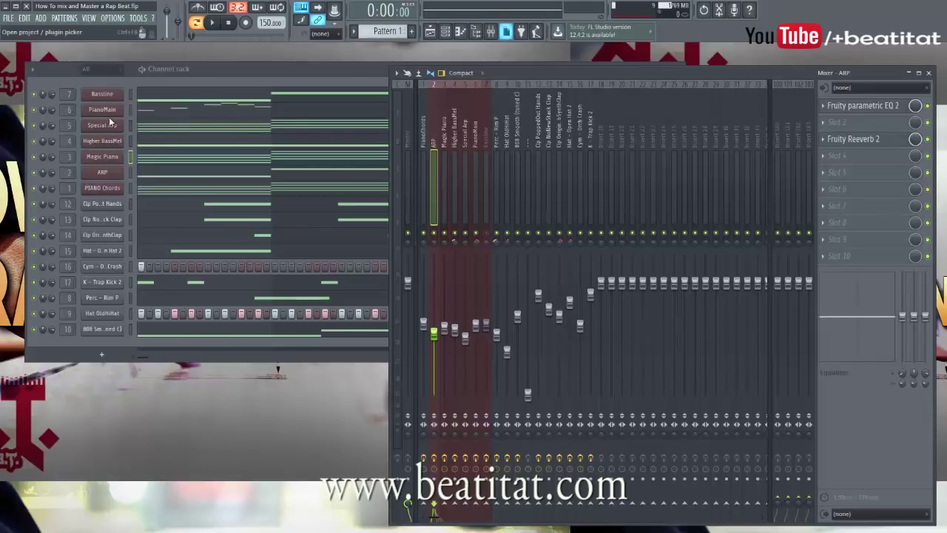
{"action": "key", "text": "F9"}
{"action": "key", "text": "F9"}
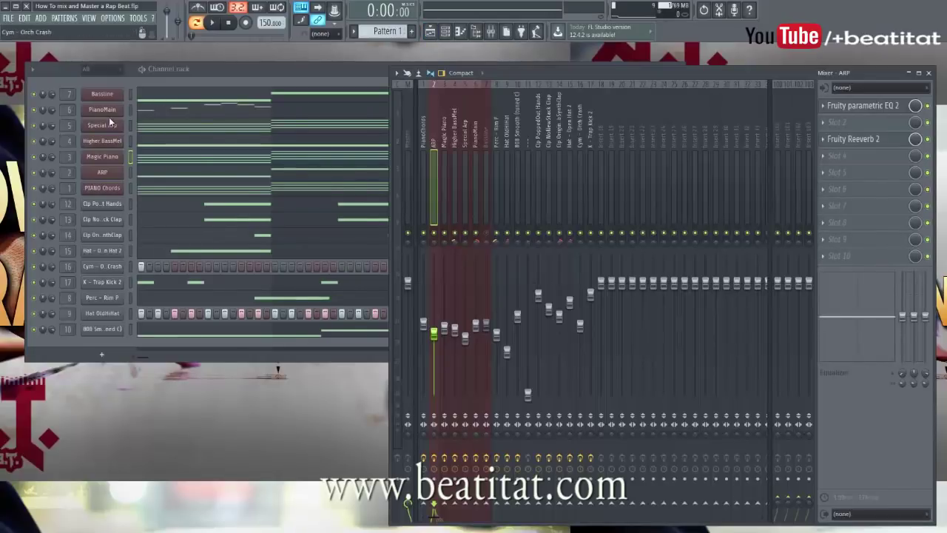
{"action": "left_click", "coordinate": [497, 163]}
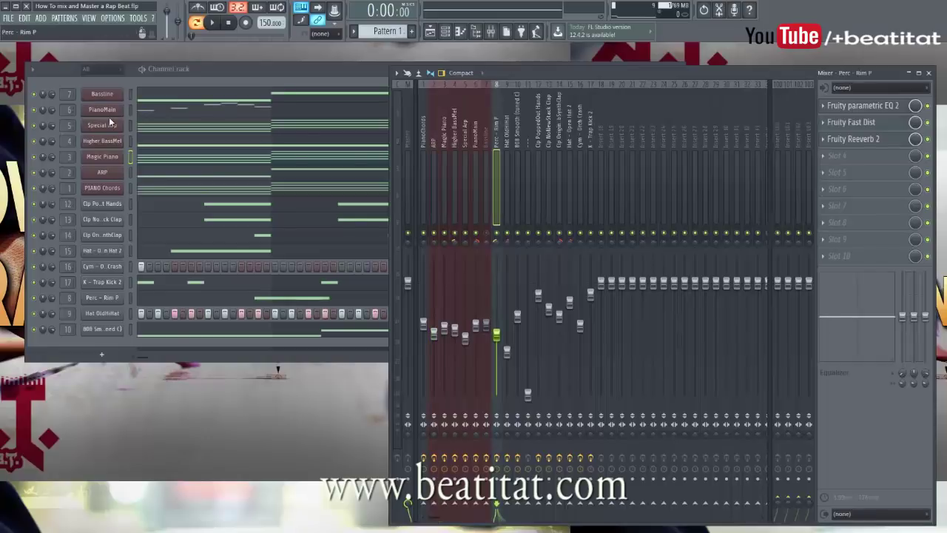
{"action": "left_click", "coordinate": [528, 185]}
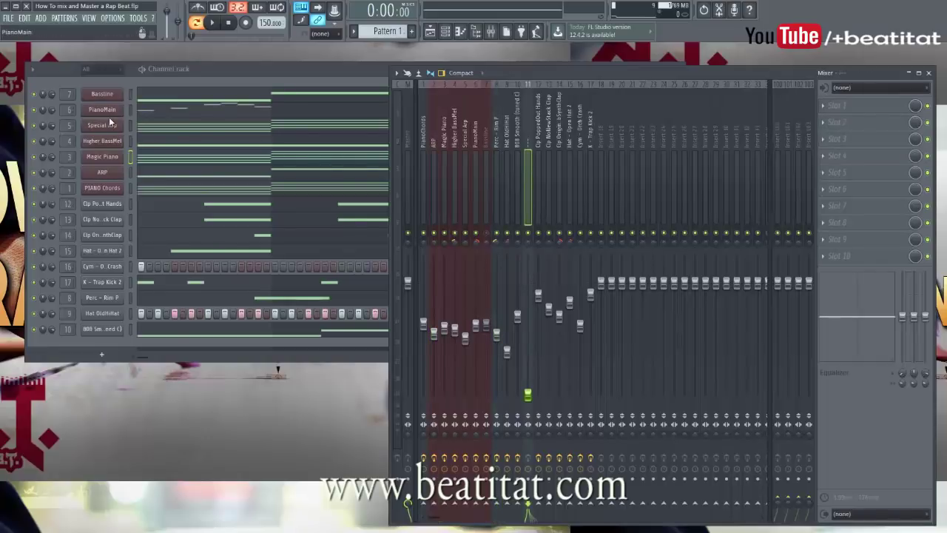